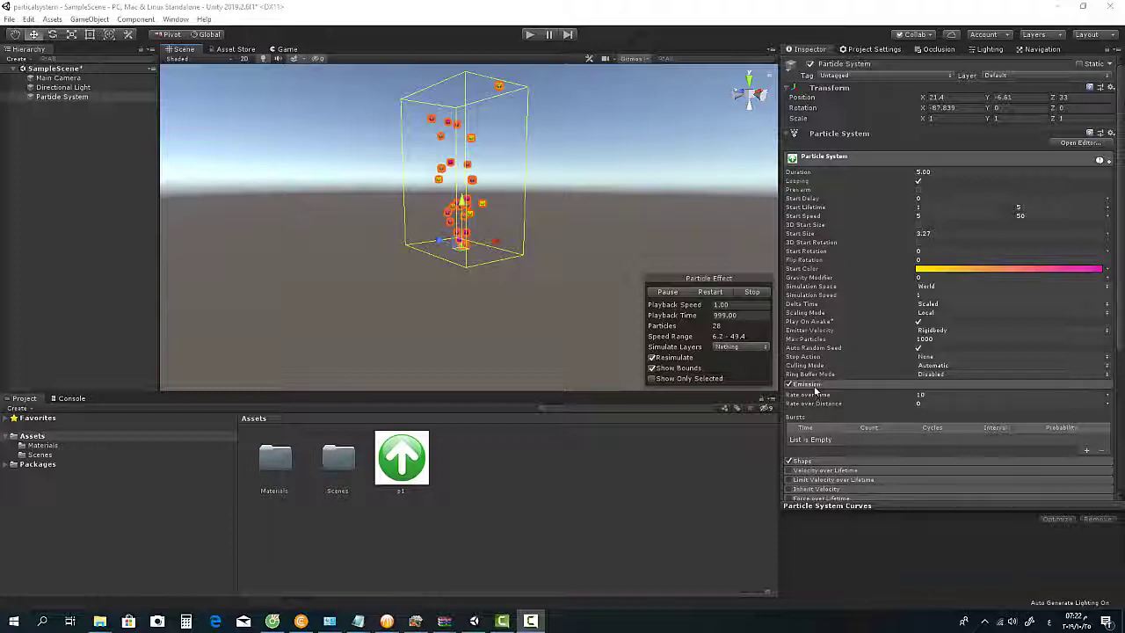
- Expand the Shape module and widen the cone Angle from 25 to 40.67
scroll(839, 400, down, 3)
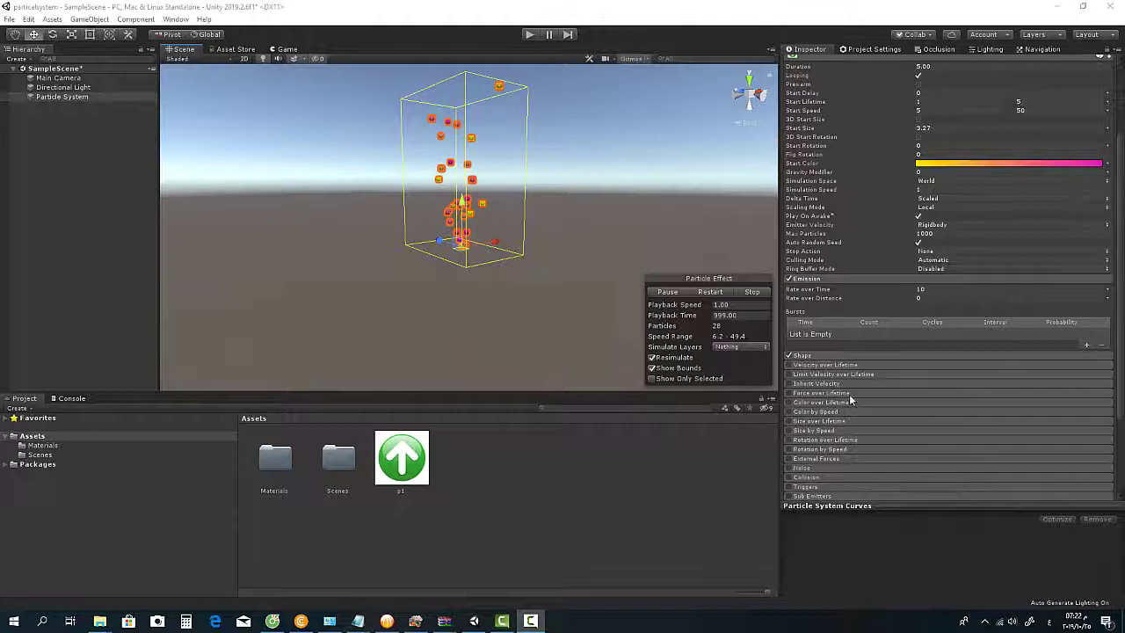
click(806, 356)
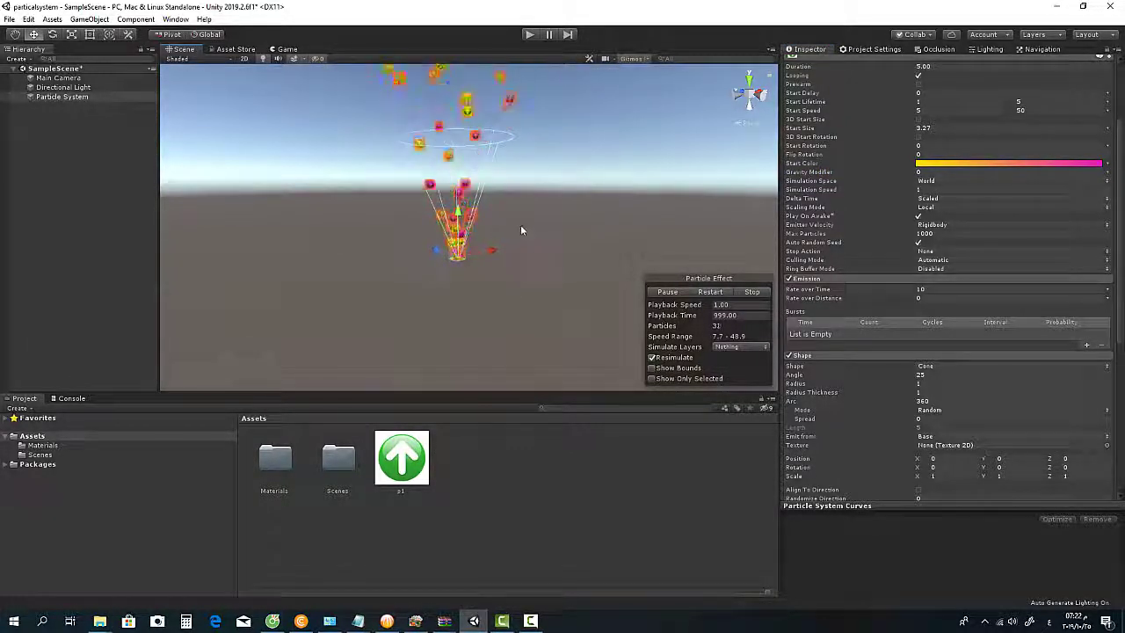
alt+drag(521, 231, 487, 266)
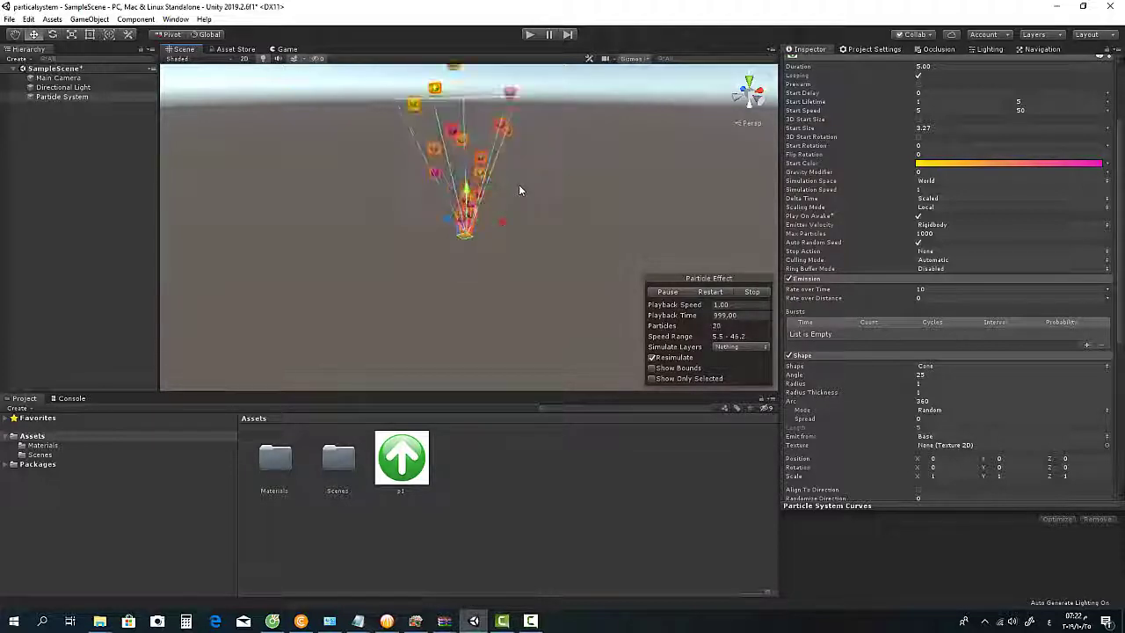
middle_drag(518, 188, 464, 314)
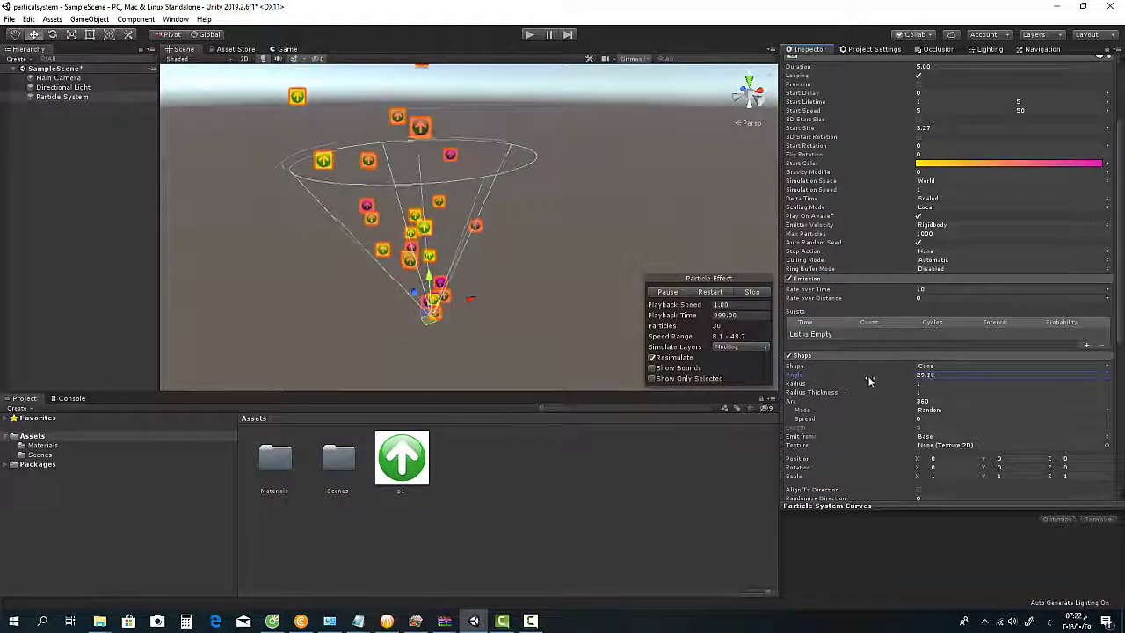
drag(868, 380, 983, 387)
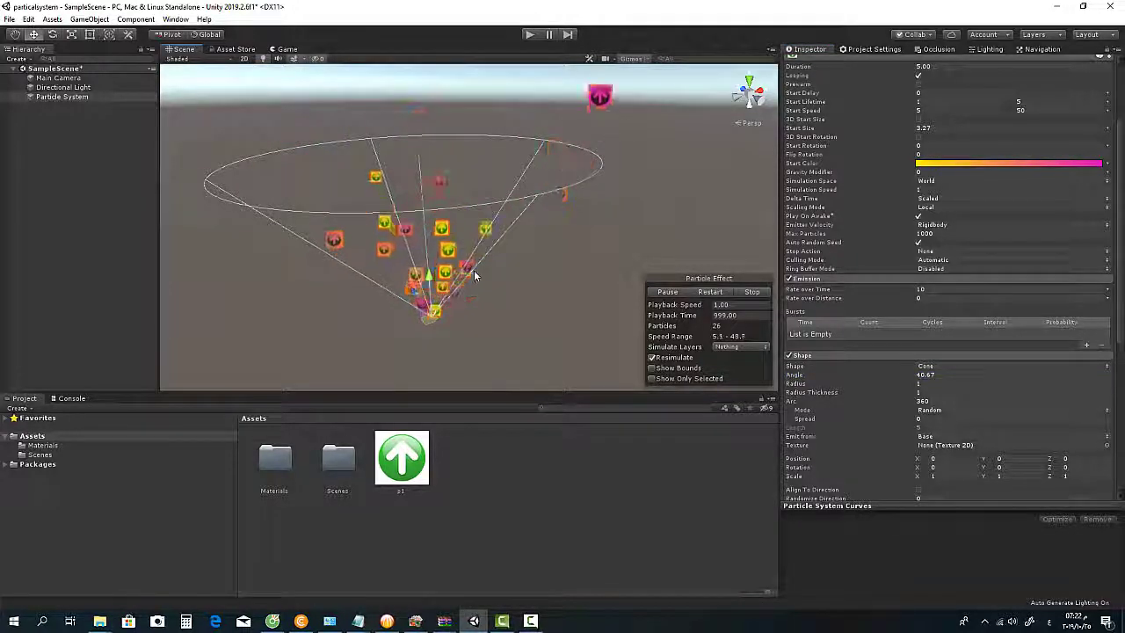
click(543, 299)
click(451, 275)
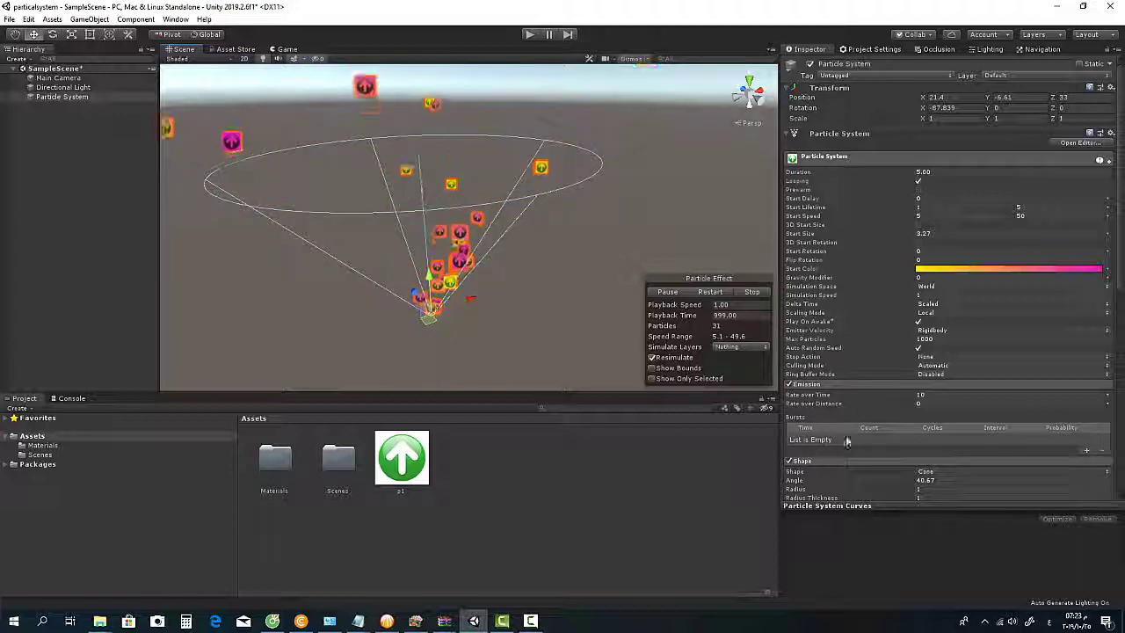
scroll(833, 471, down, 3)
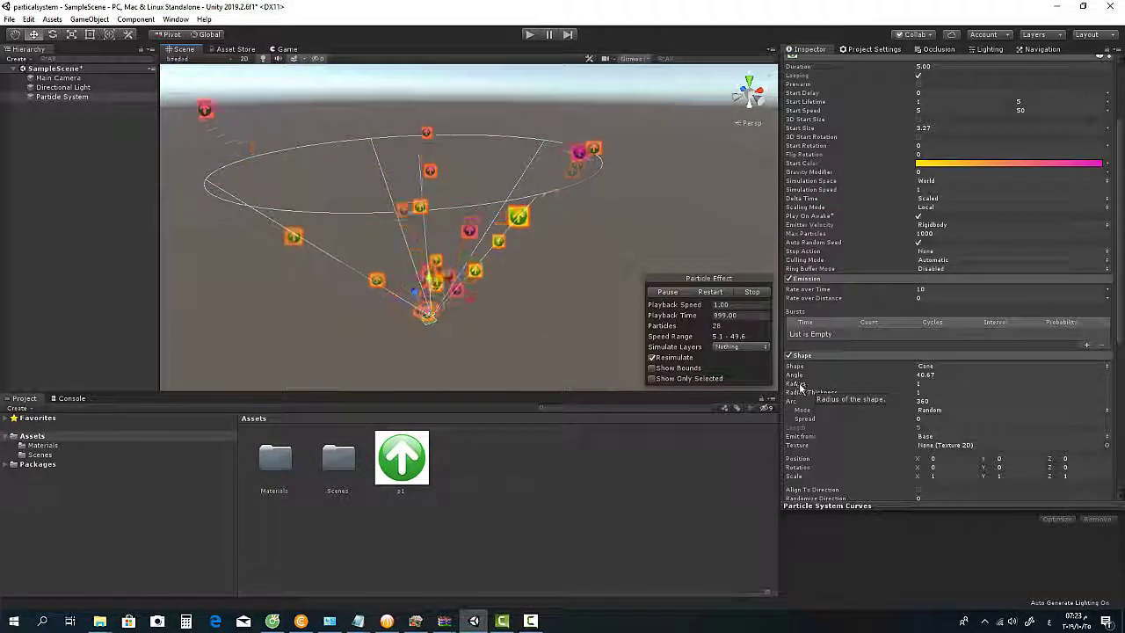
- Set the cone Radius to 13 and its Radius Thickness to 0
mouse_move(803, 383)
mouse_down()
mouse_move(895, 387)
mouse_move(779, 393)
mouse_move(793, 390)
mouse_up()
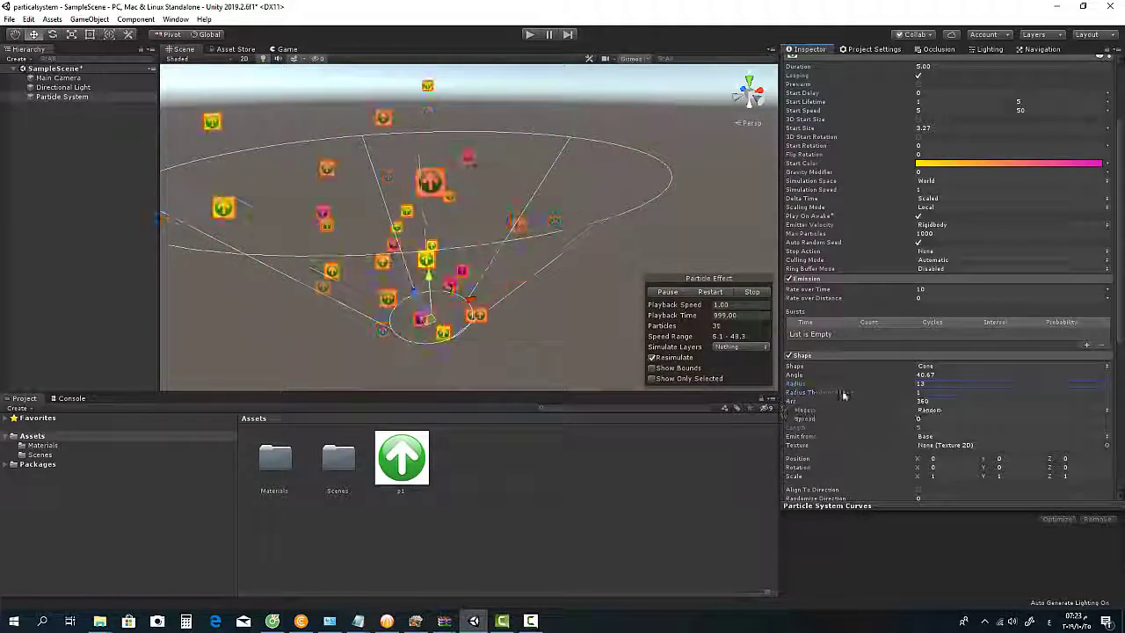
mouse_move(843, 397)
mouse_down()
mouse_move(872, 397)
mouse_move(859, 396)
mouse_up()
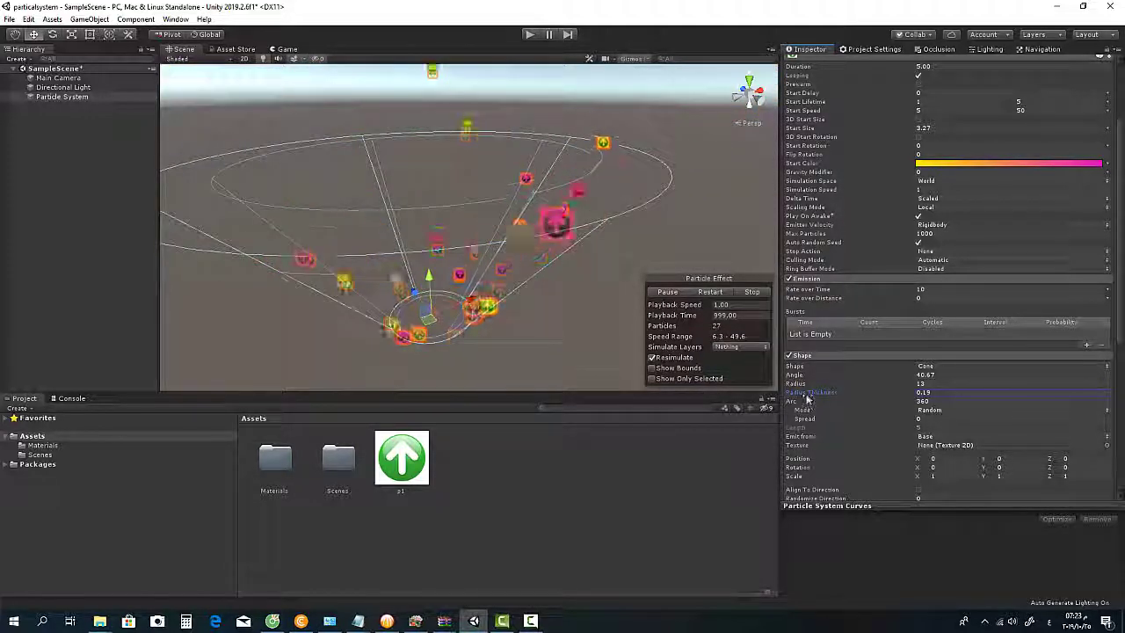
drag(807, 395, 791, 398)
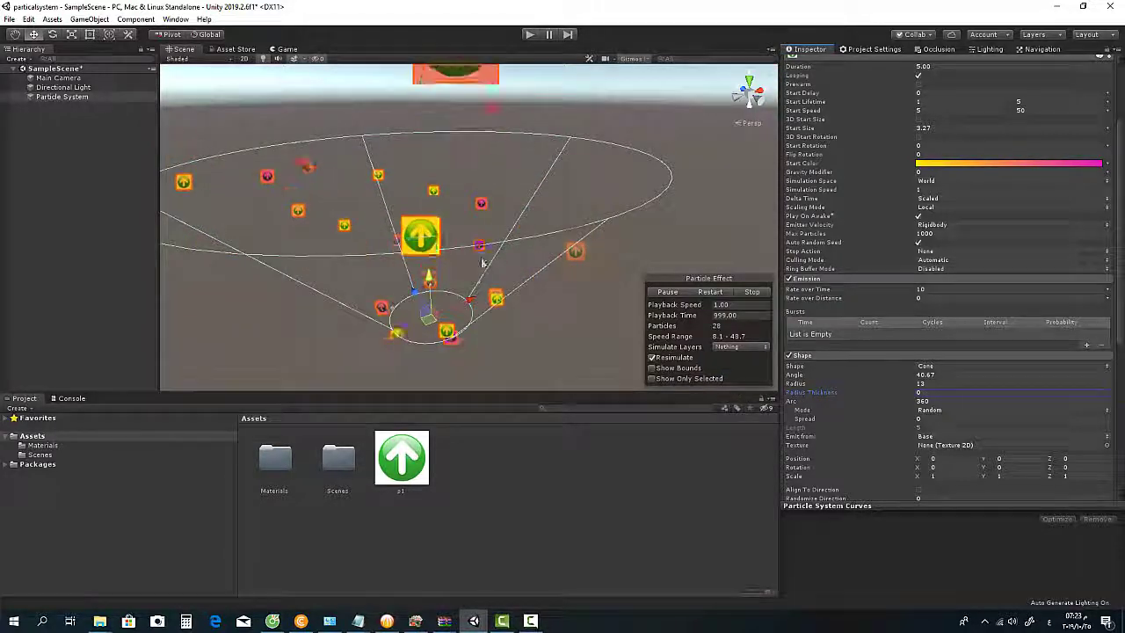
click(812, 402)
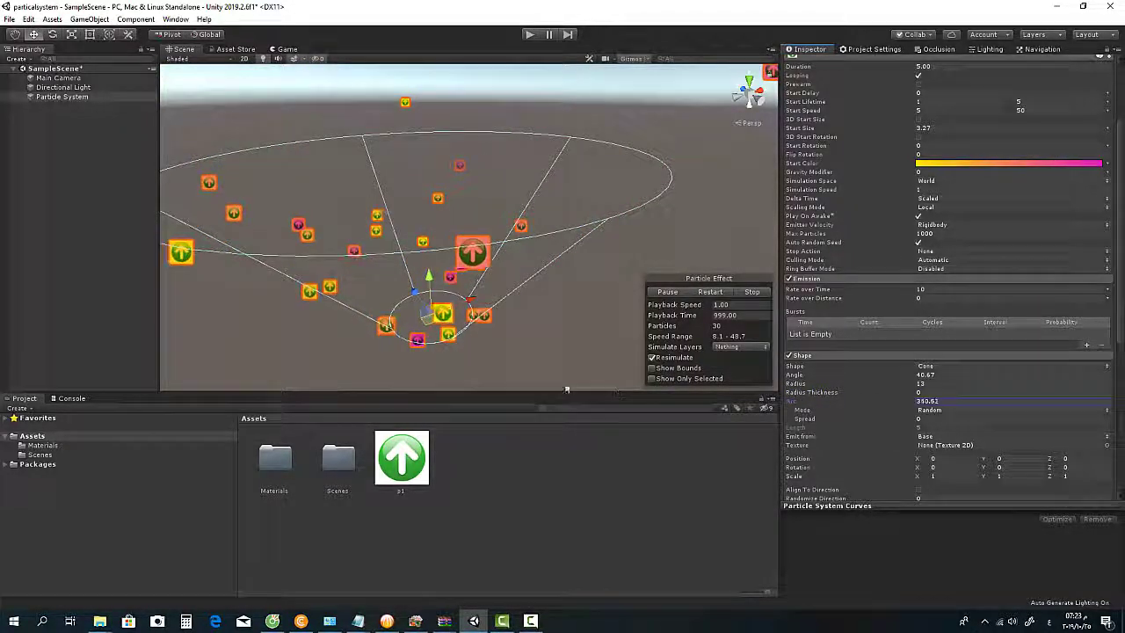
- Cut the Arc to 297.7, try Loop, Ping-Pong and Burst Spread modes, then settle on Random
drag(567, 389, 78, 328)
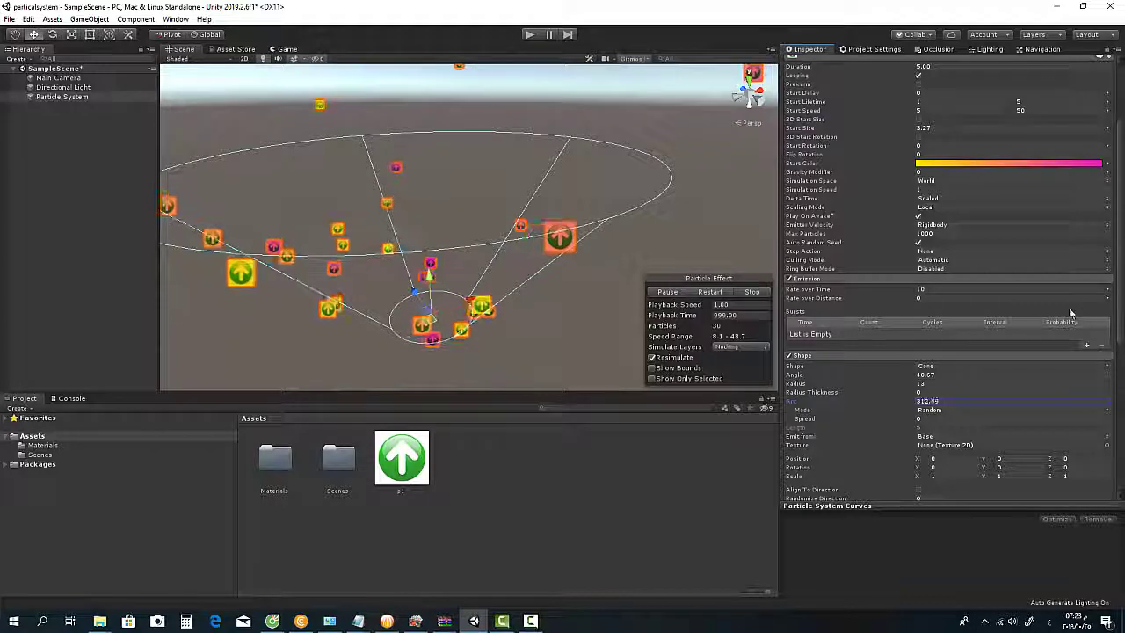
mouse_move(1071, 313)
mouse_down()
mouse_move(672, 284)
mouse_move(912, 435)
mouse_up()
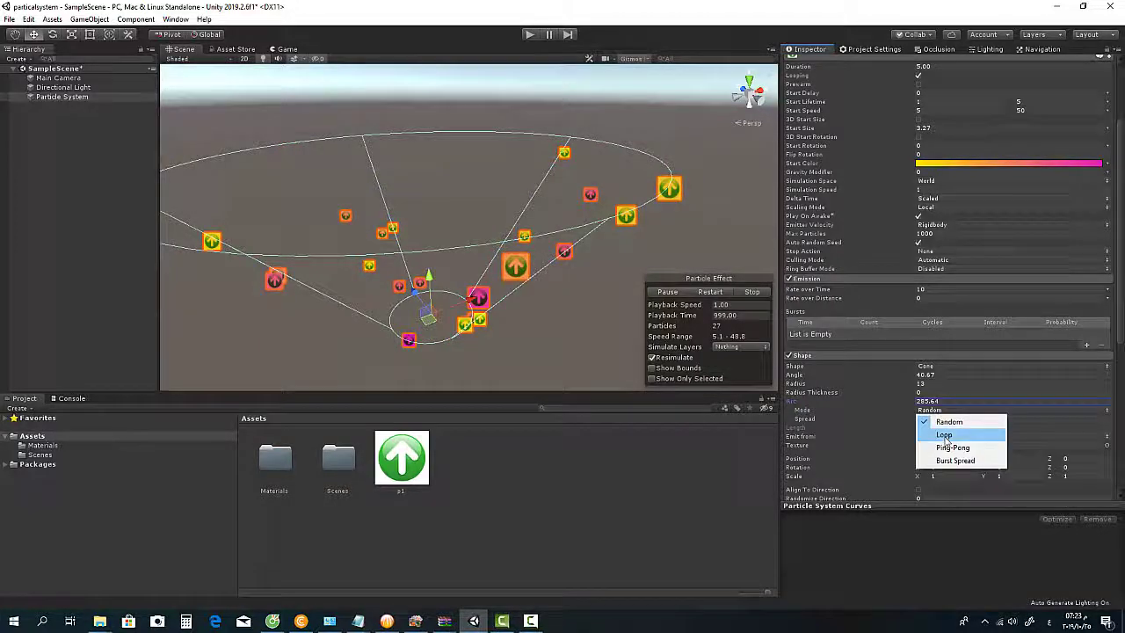
click(944, 435)
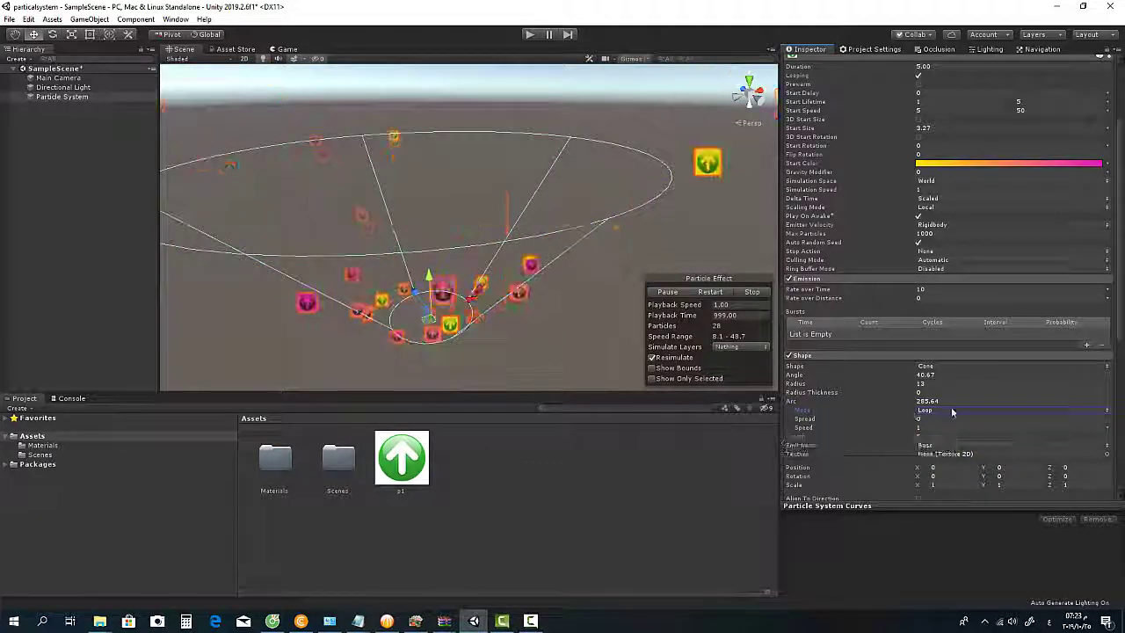
click(950, 411)
click(959, 448)
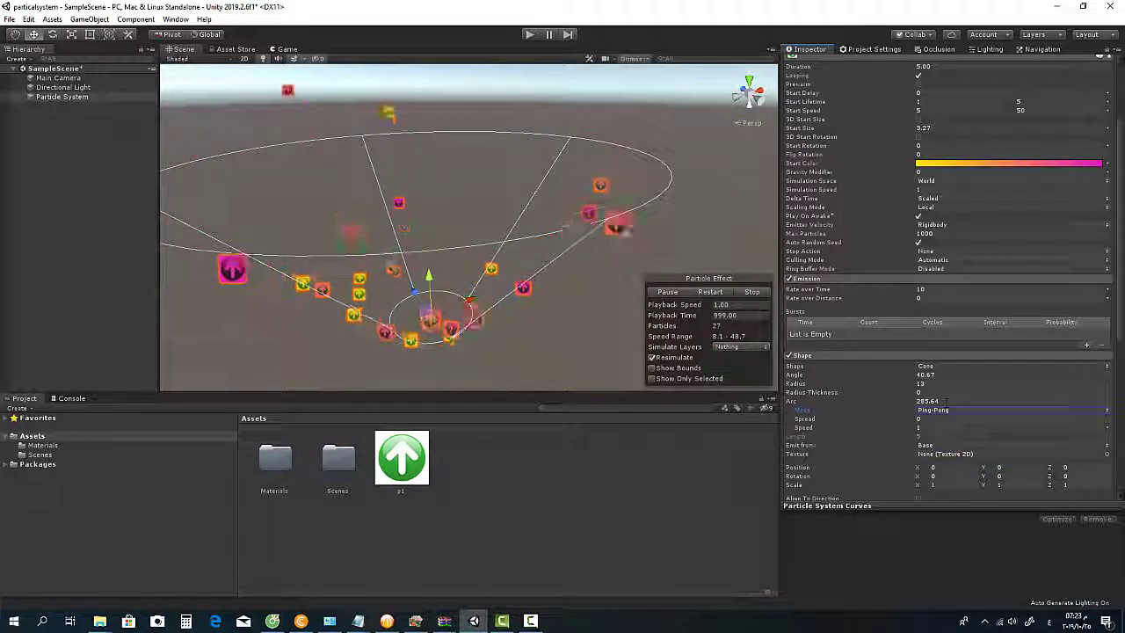
click(950, 410)
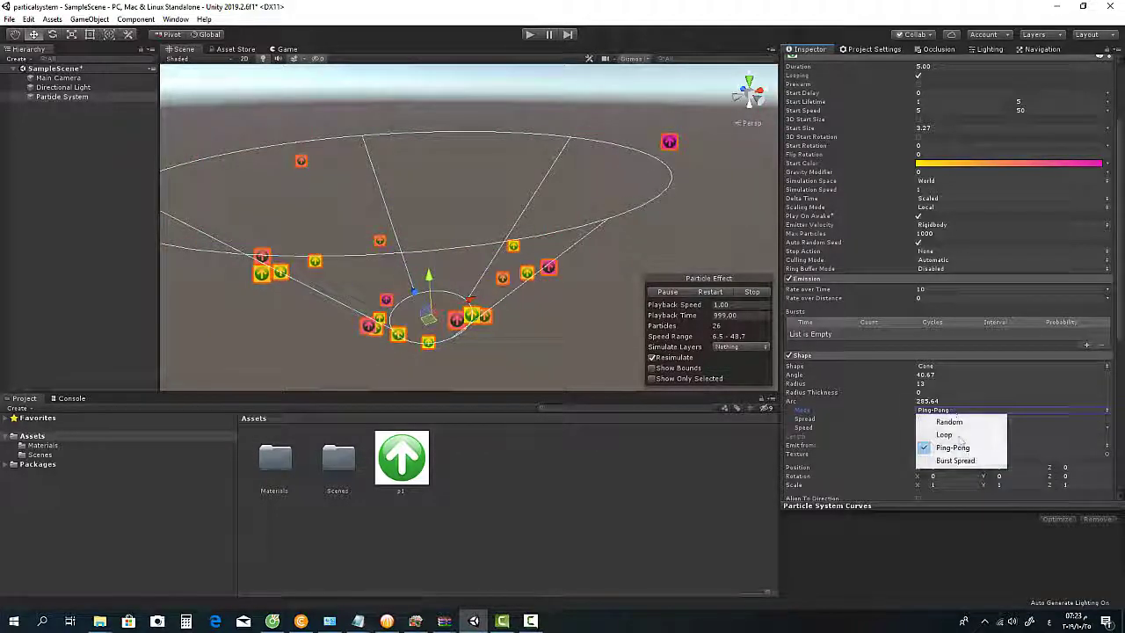
click(993, 463)
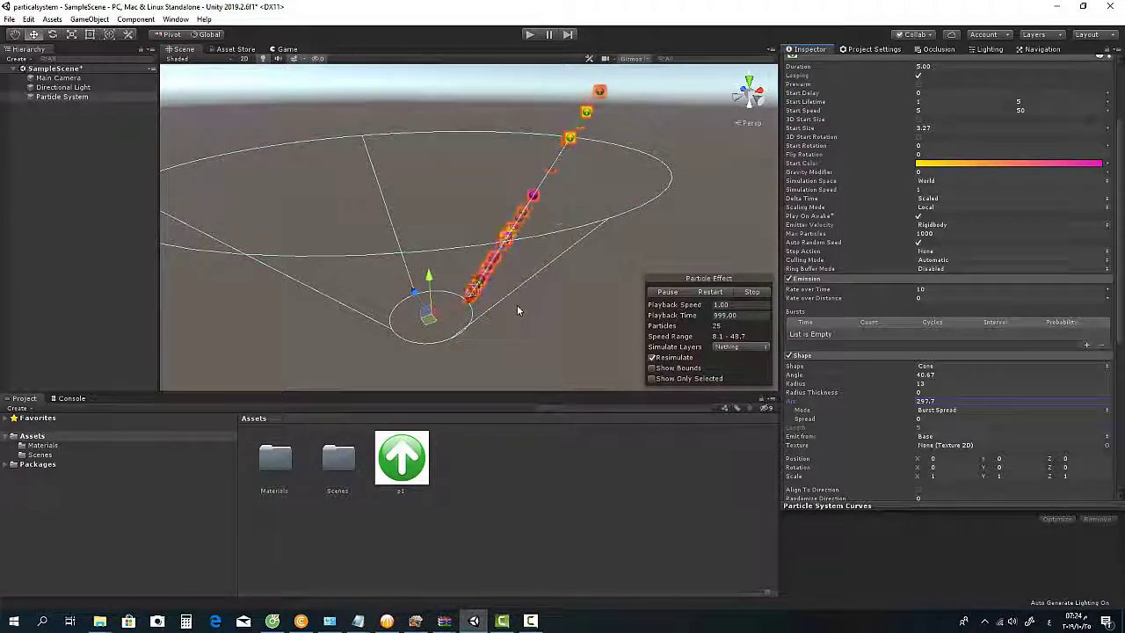
alt+drag(519, 308, 563, 299)
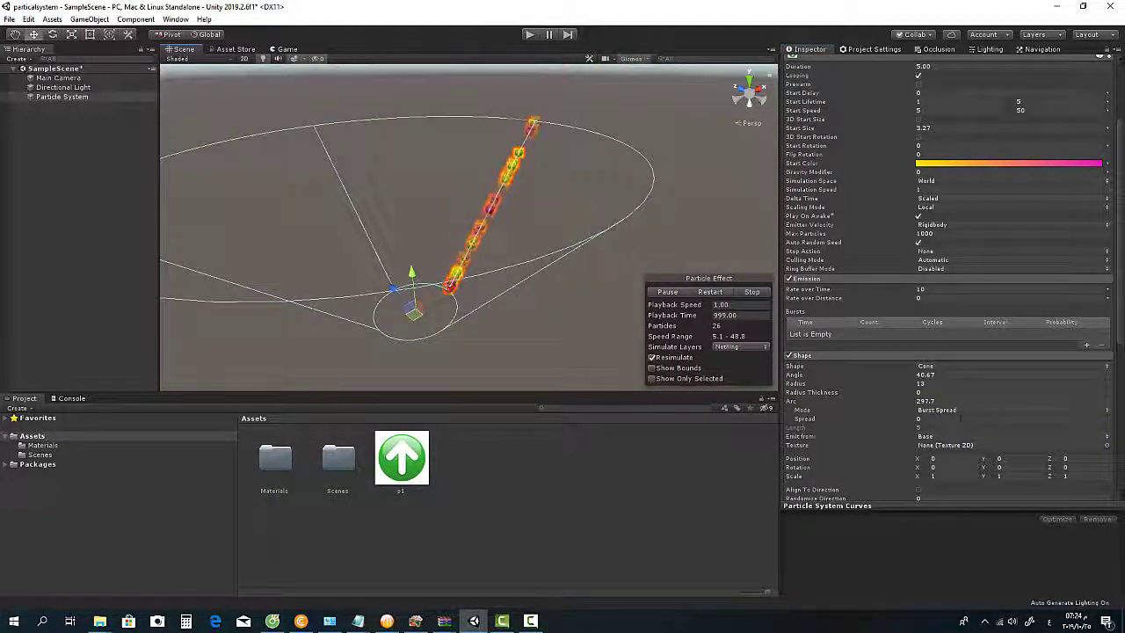
click(931, 411)
click(940, 426)
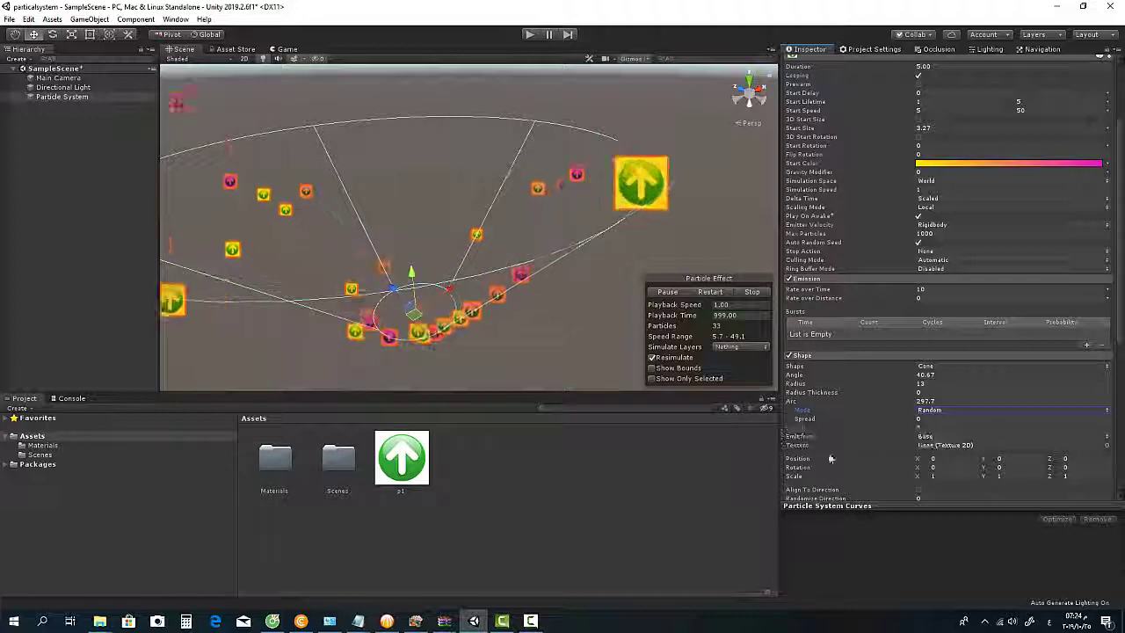
- Set Emit from to Volume and increase the cone Length to 60.3
click(961, 438)
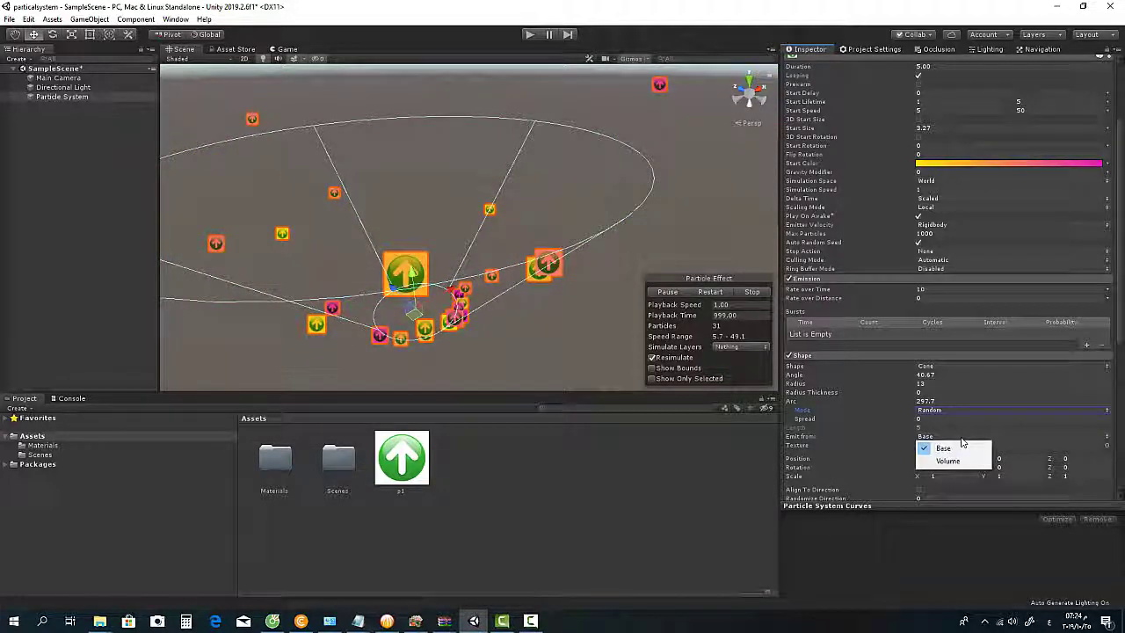
click(949, 461)
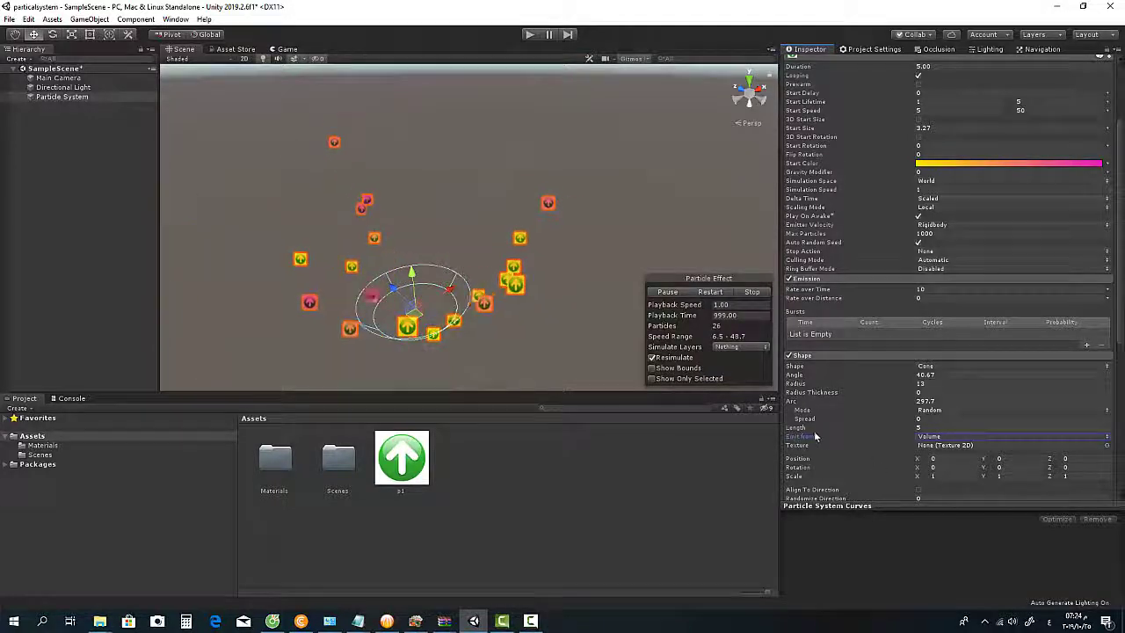
mouse_move(802, 430)
mouse_down()
mouse_move(877, 430)
mouse_move(867, 431)
mouse_up()
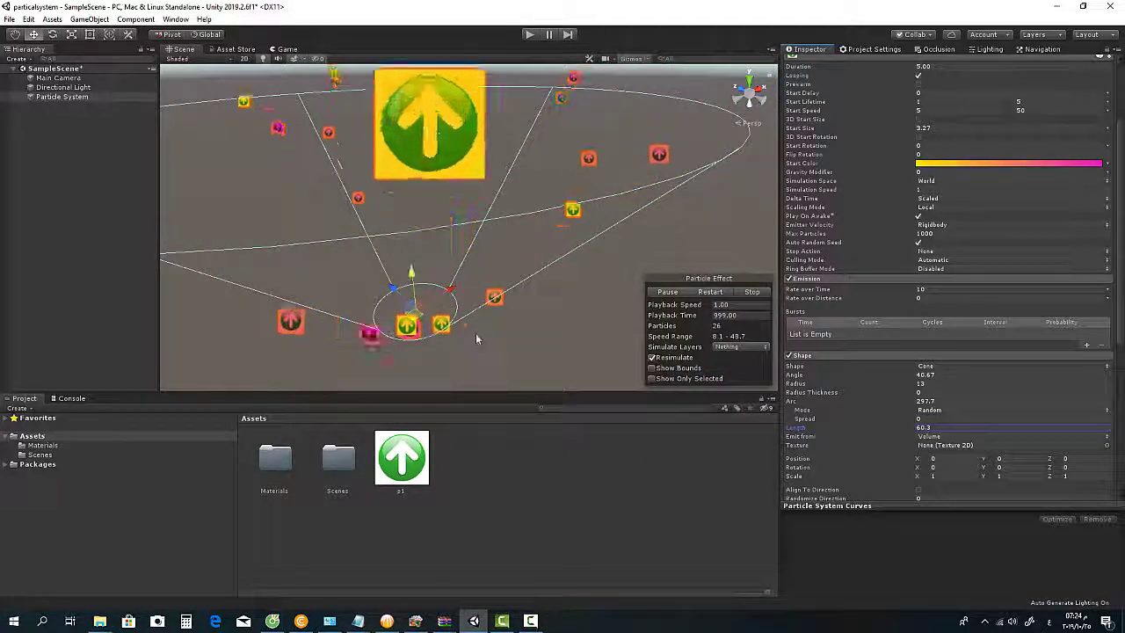
mouse_move(476, 320)
alt+mouse_down()
mouse_move(471, 272)
mouse_move(422, 329)
mouse_move(458, 297)
alt+mouse_up()
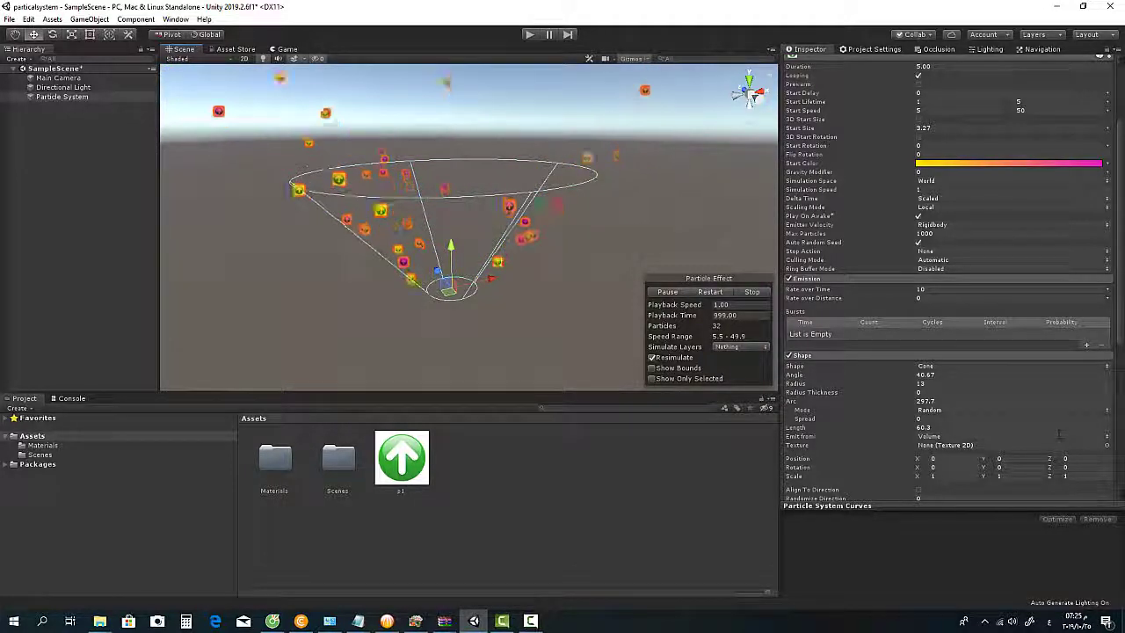
- Assign the Knob texture to the Shape module's Texture field
click(1107, 445)
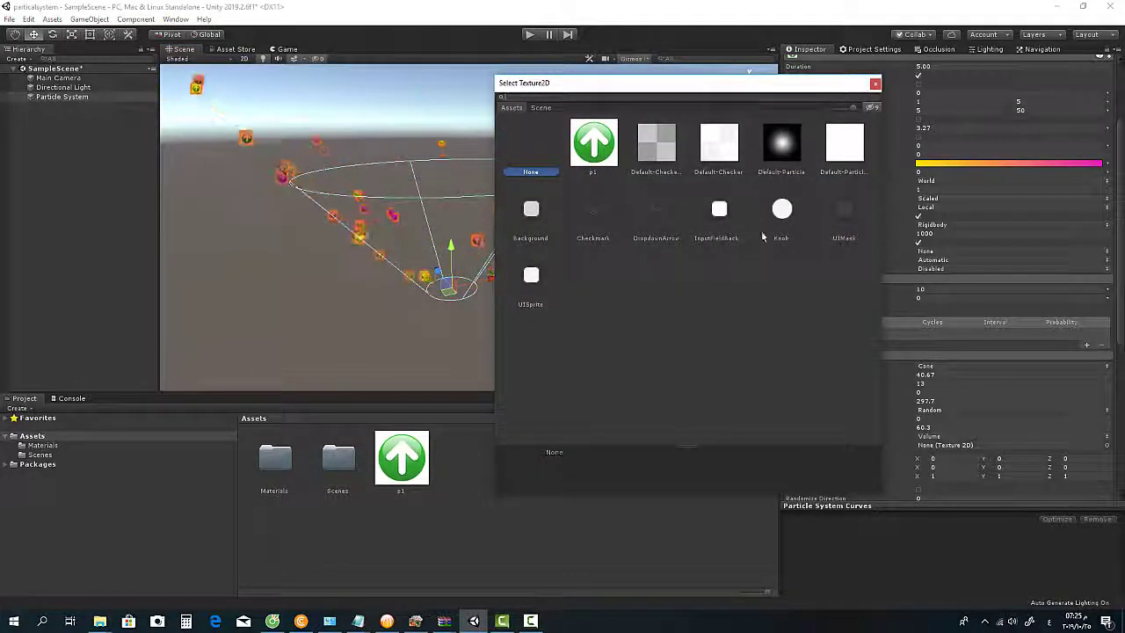
click(763, 244)
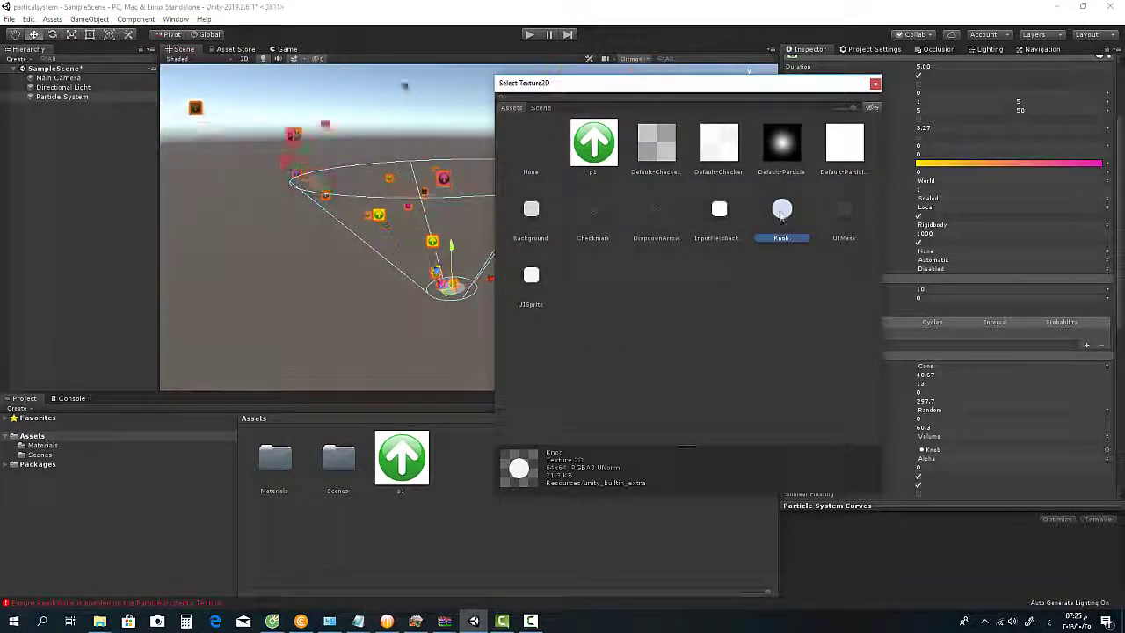
key(Return)
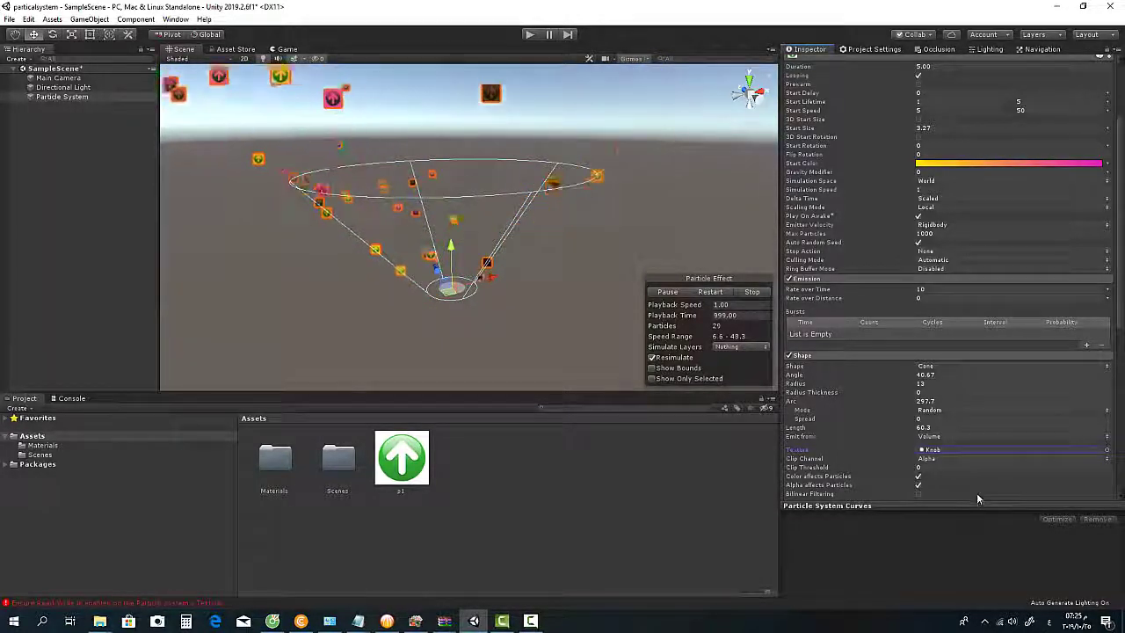
scroll(977, 496, down, 3)
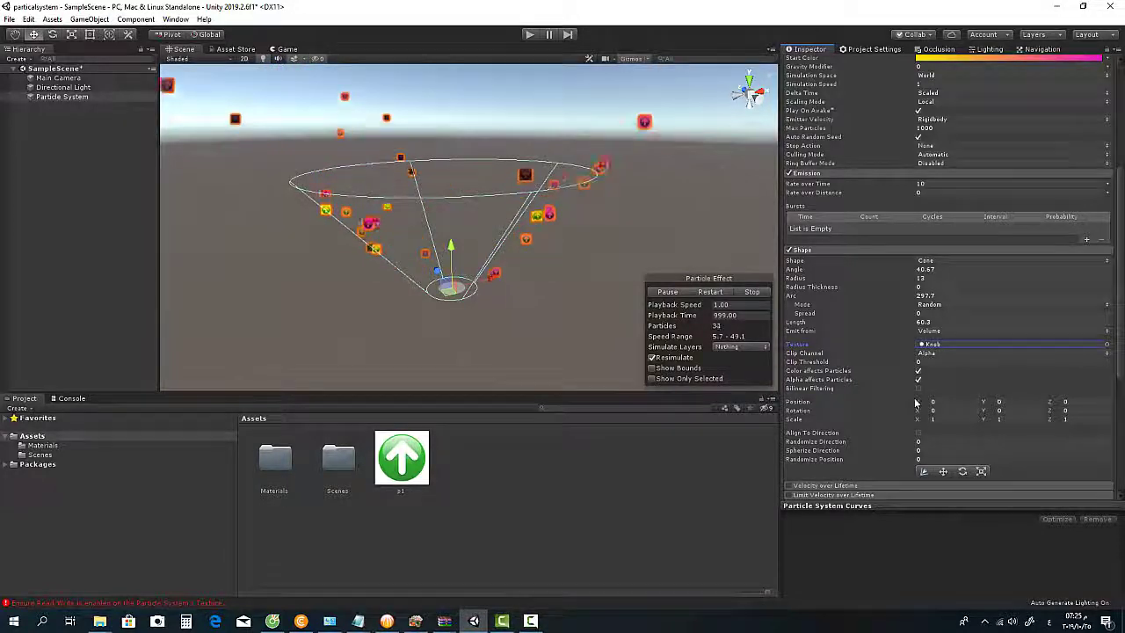
- Set shape Position X 0.2, Rotation X -9.31, Scale X 1.09, and enable Align To Direction
mouse_move(919, 402)
mouse_down()
mouse_move(1011, 403)
mouse_move(946, 405)
mouse_up()
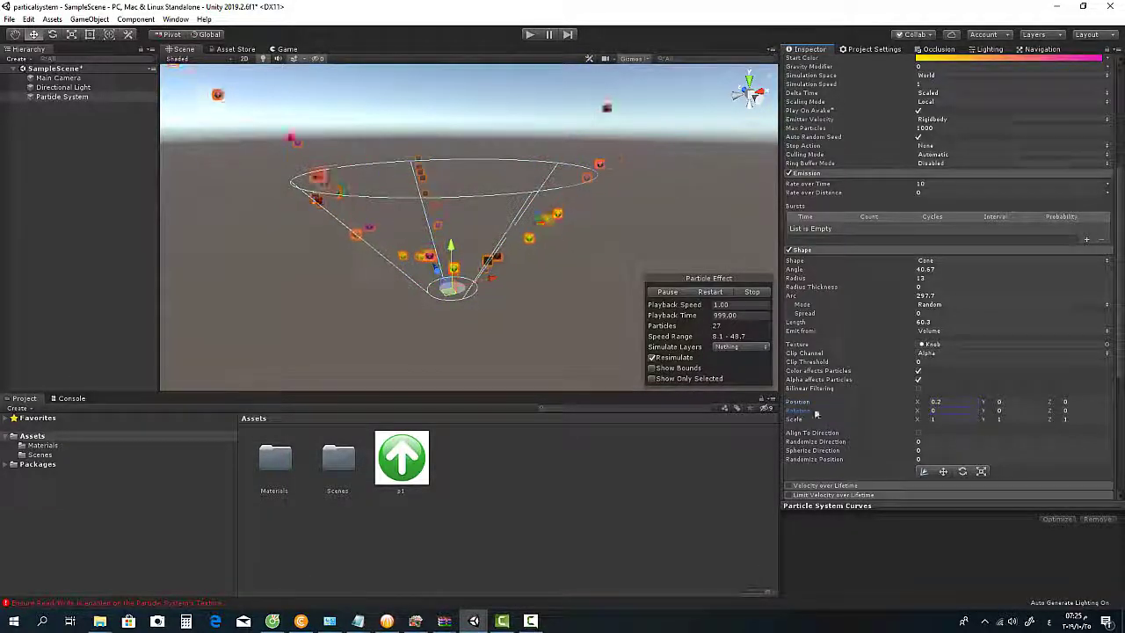
drag(925, 414, 109, 408)
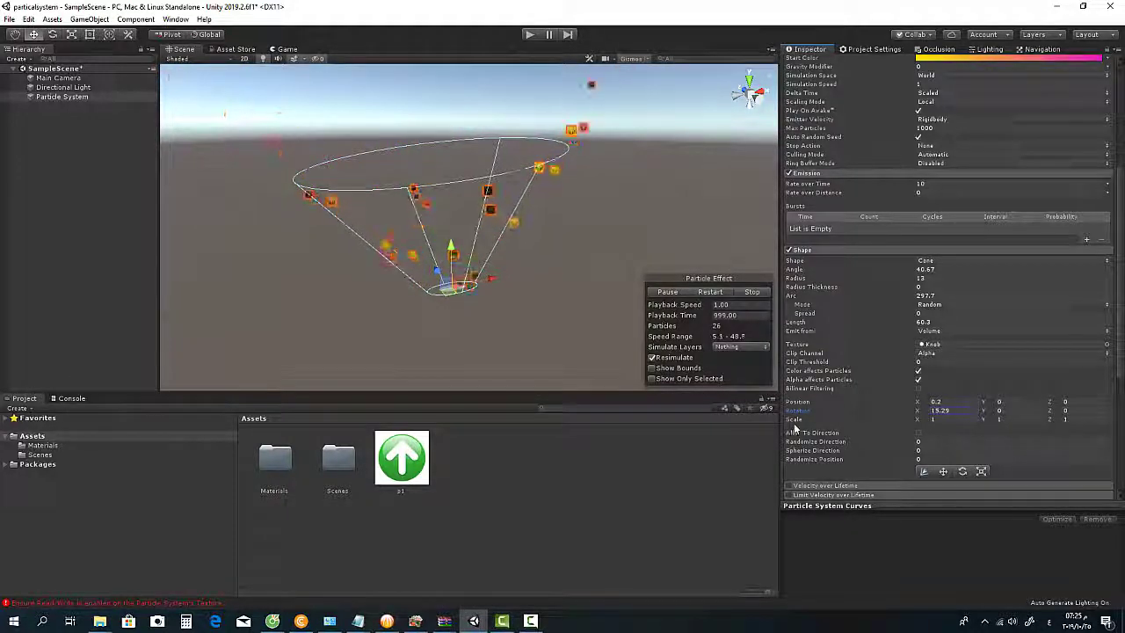
mouse_move(920, 420)
mouse_down()
mouse_move(950, 423)
mouse_move(814, 446)
mouse_up()
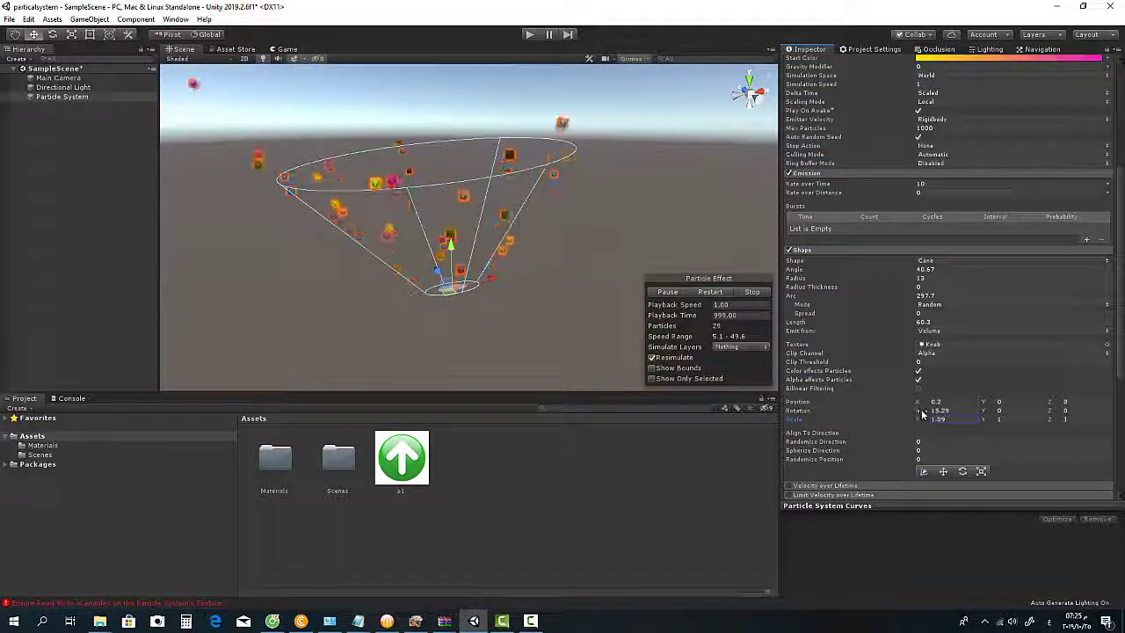
drag(918, 413, 440, 437)
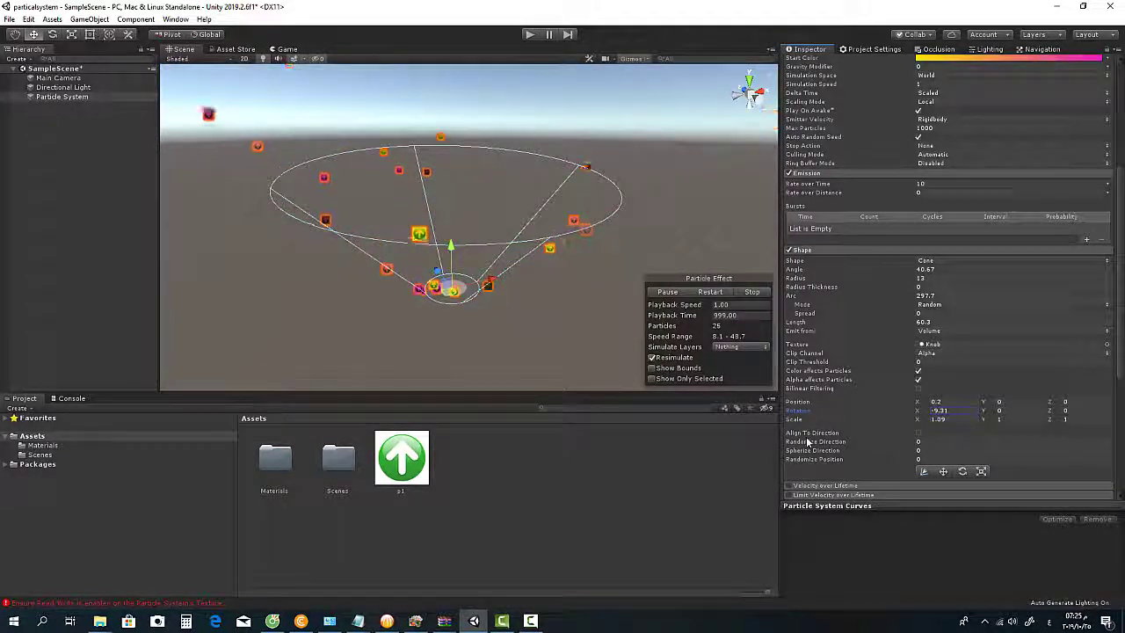
click(918, 432)
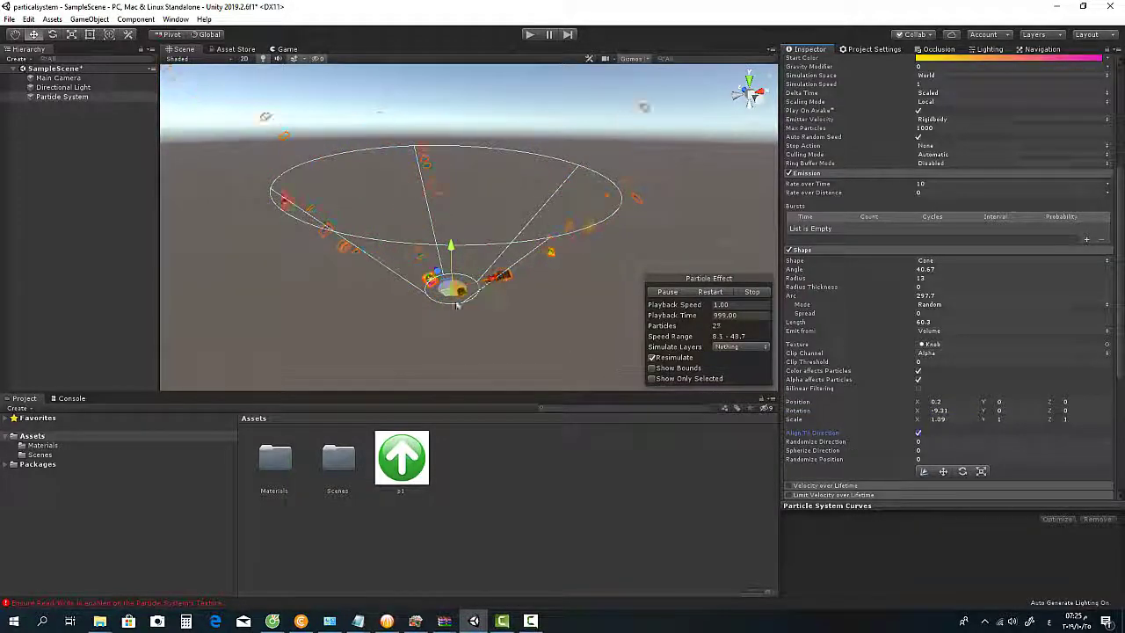
alt+drag(431, 271, 422, 303)
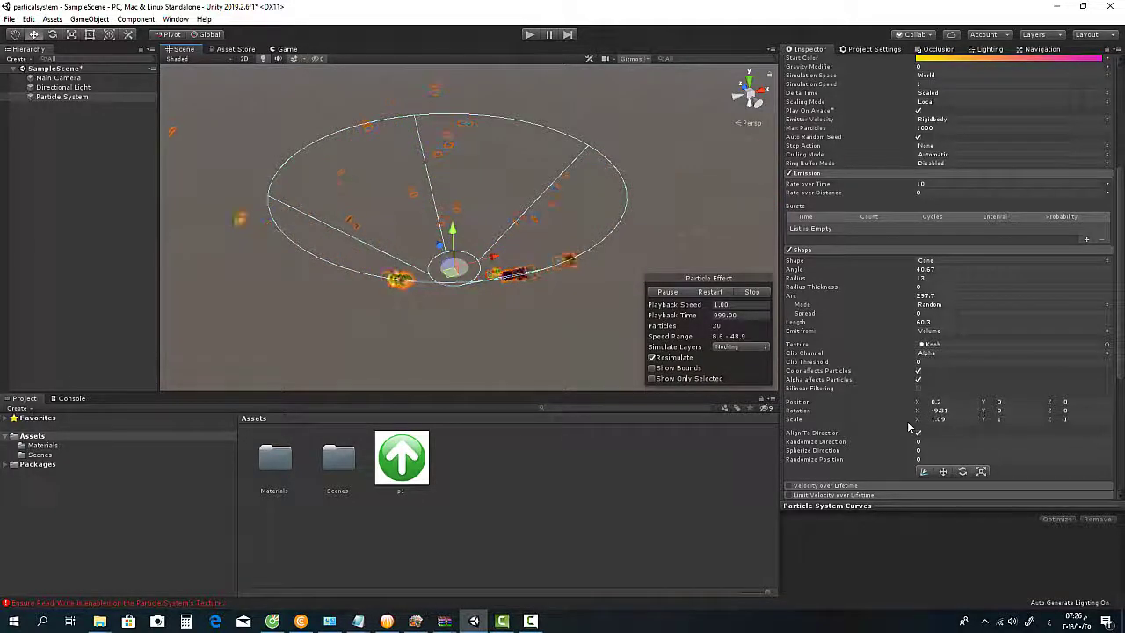
- Set Randomize Direction and Spherize Direction to 1 and Randomize Position to 1.11
scroll(910, 421, down, 3)
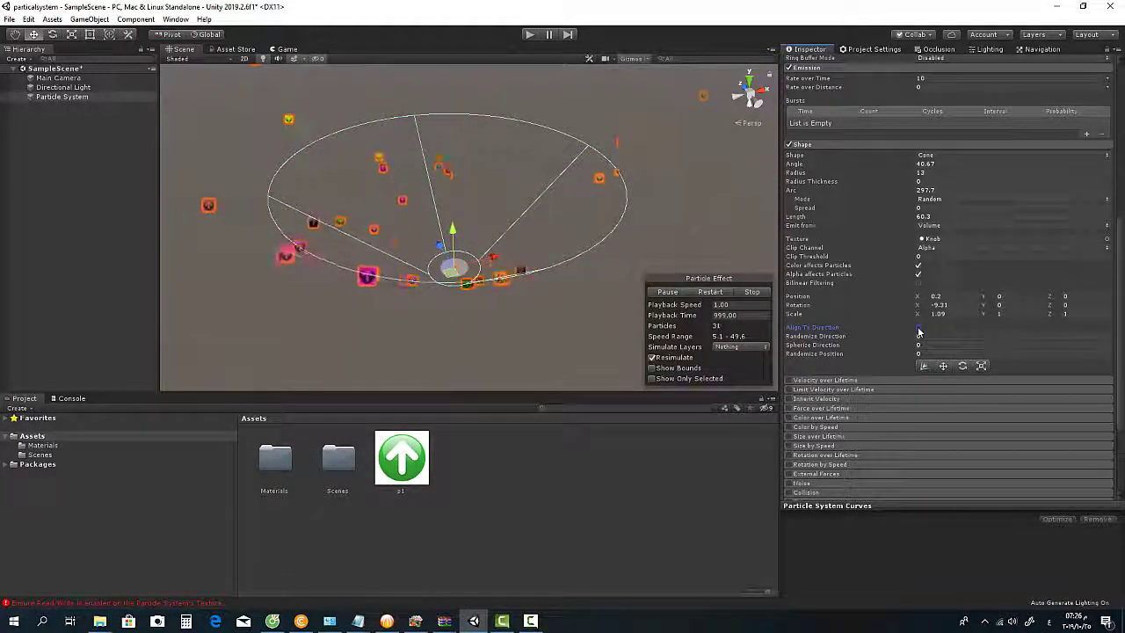
click(919, 328)
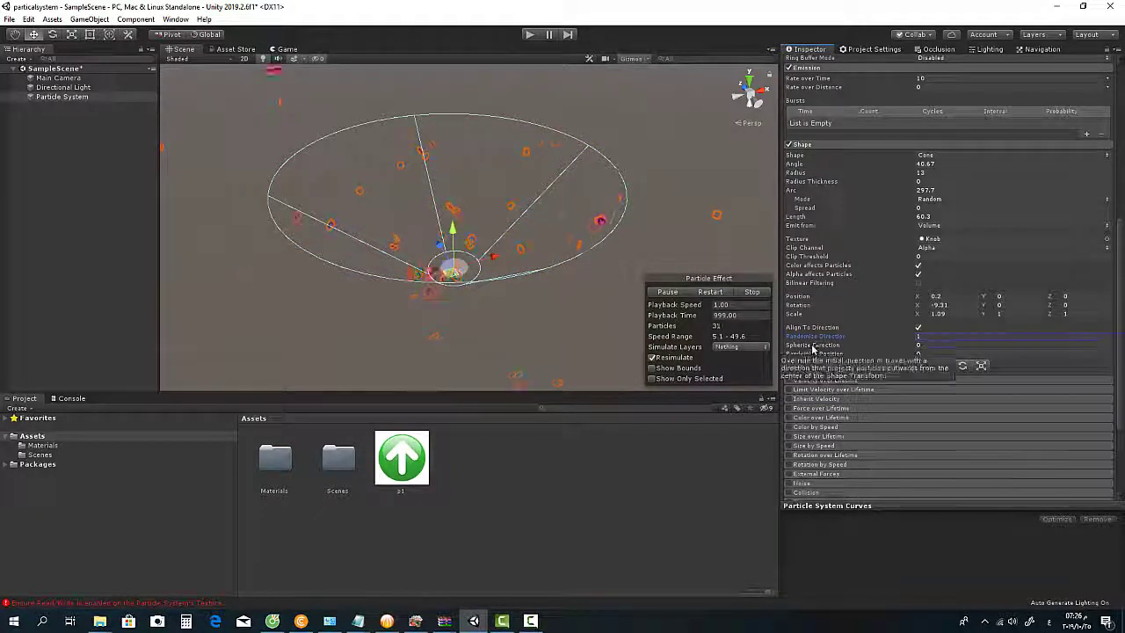
drag(813, 348, 913, 343)
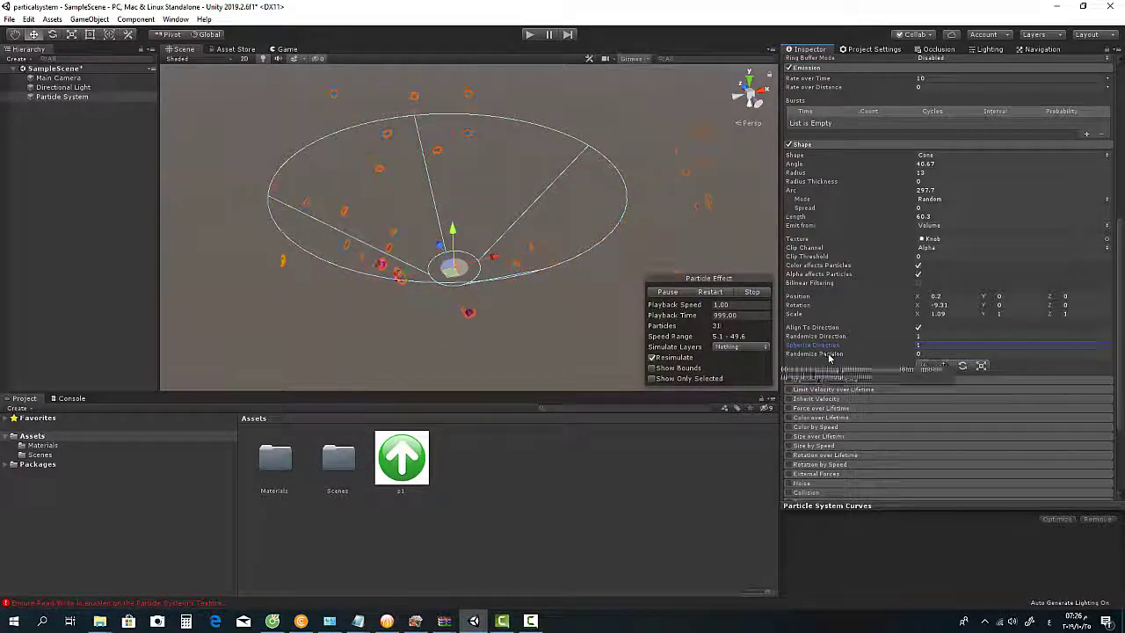
drag(829, 358, 860, 385)
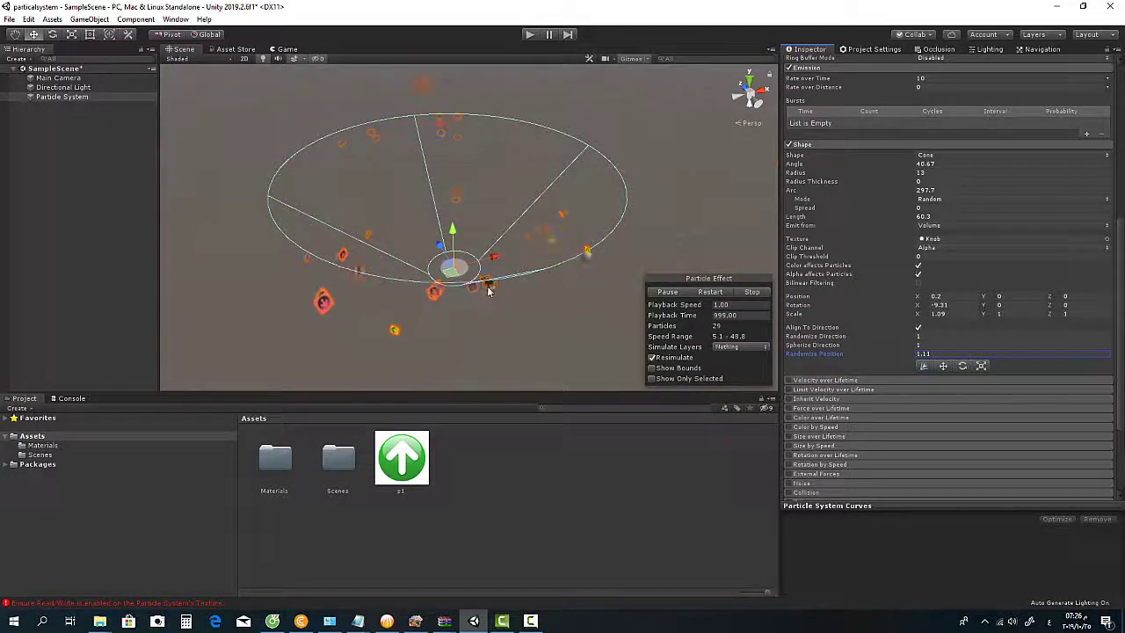
scroll(489, 292, up, 2)
scroll(489, 292, down, 1)
scroll(489, 292, down, 2)
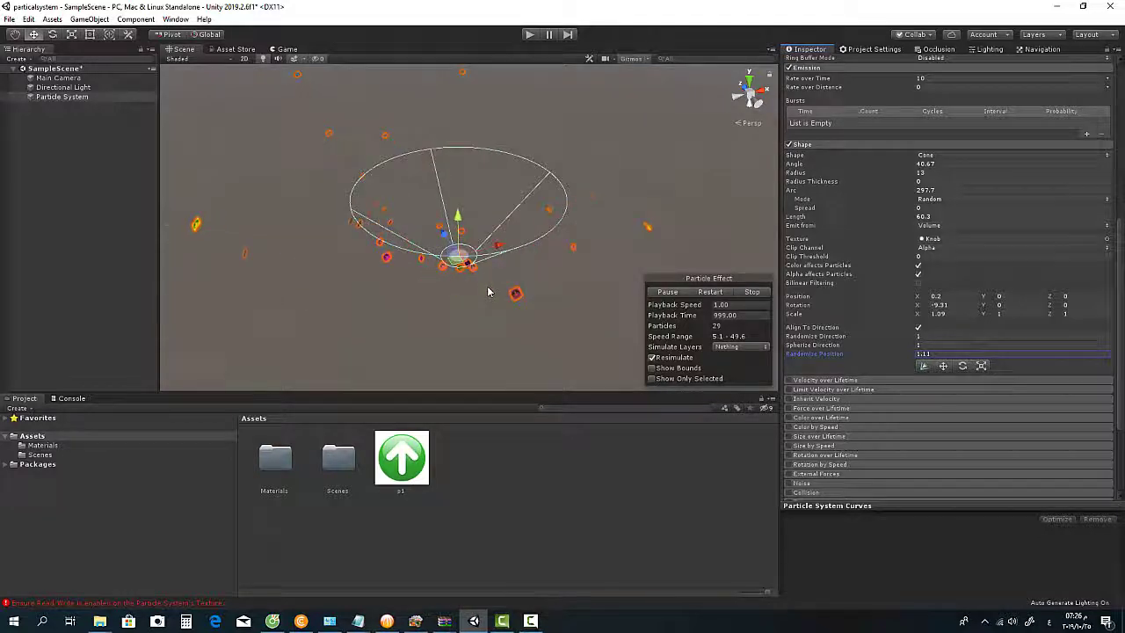
alt+drag(490, 279, 558, 254)
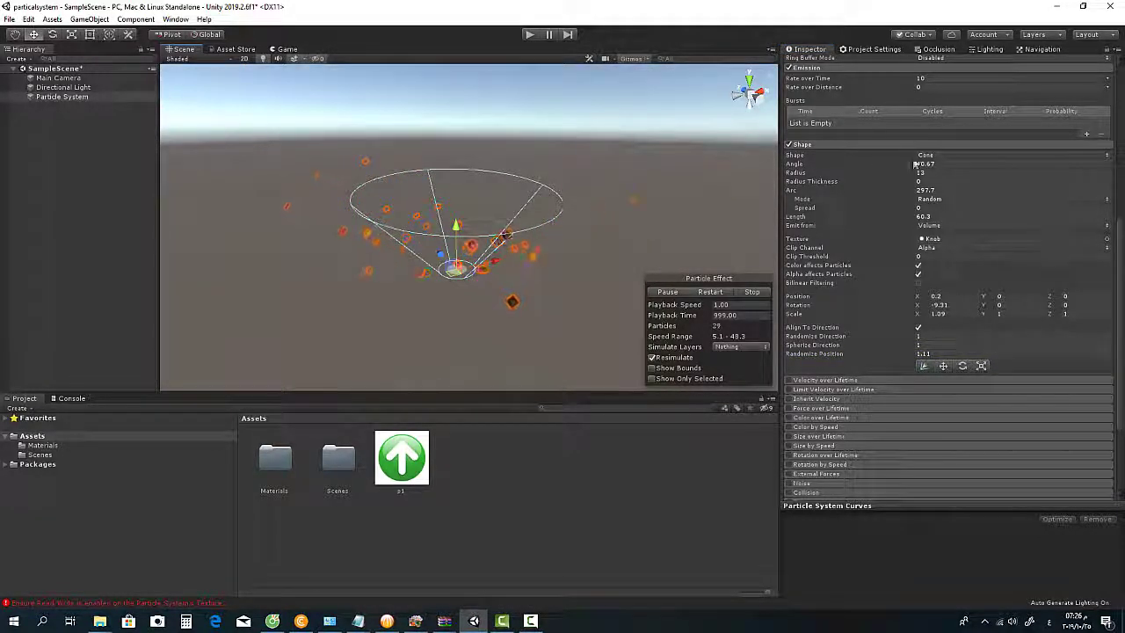
- Switch the emitter to a Sphere with Radius 36.95, thicker Radius Thickness, and Arc 348.05
click(1107, 156)
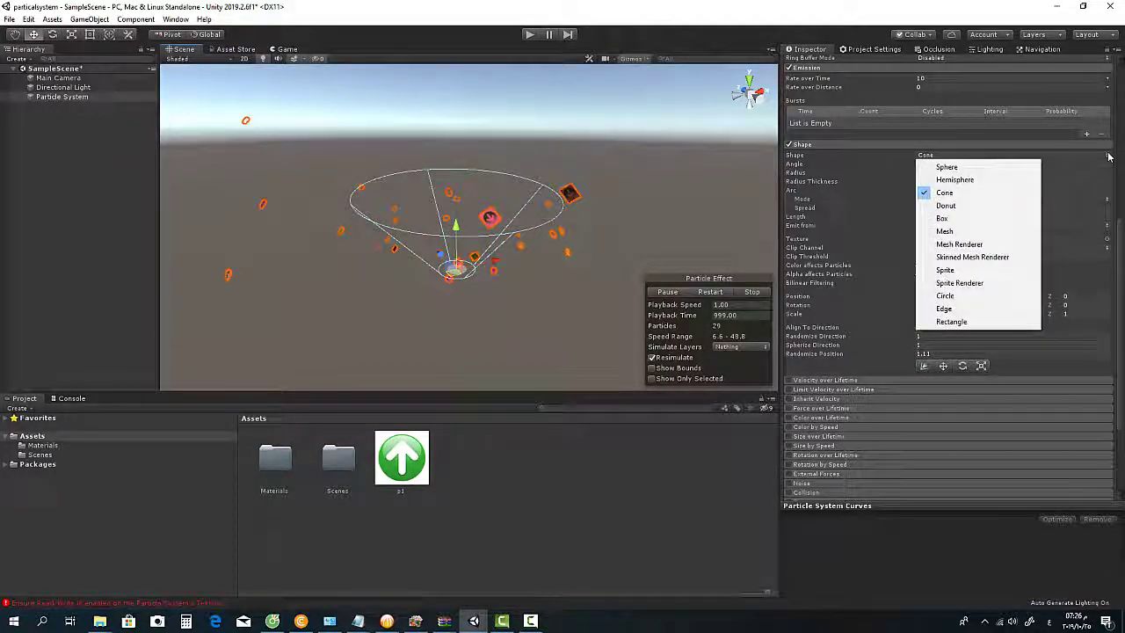
click(949, 167)
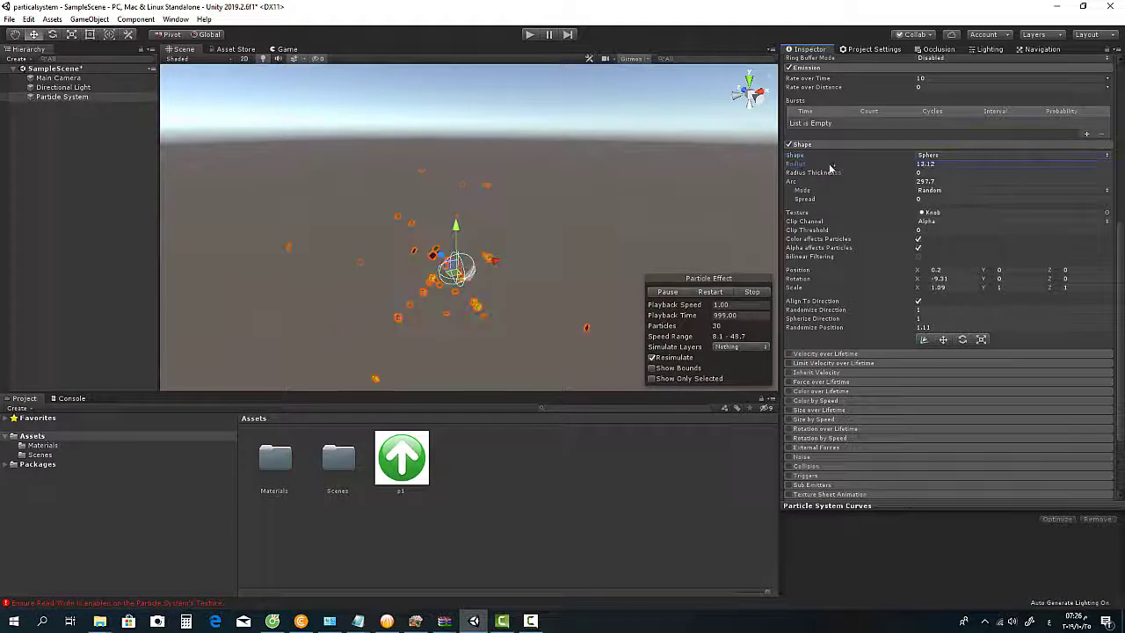
drag(831, 168, 156, 197)
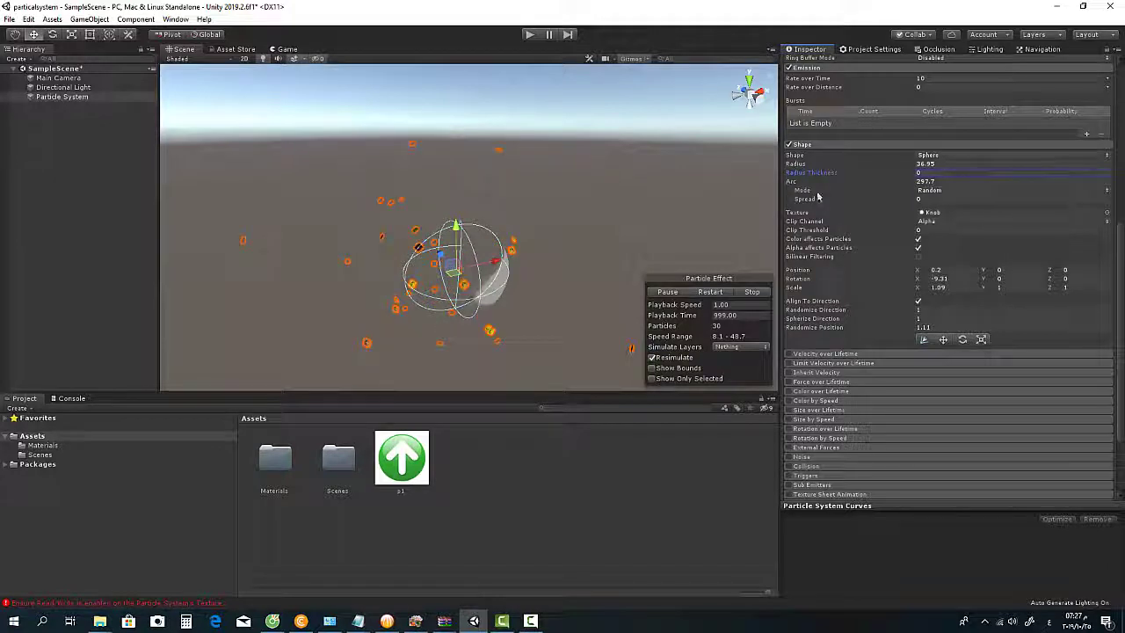
drag(817, 197, 902, 185)
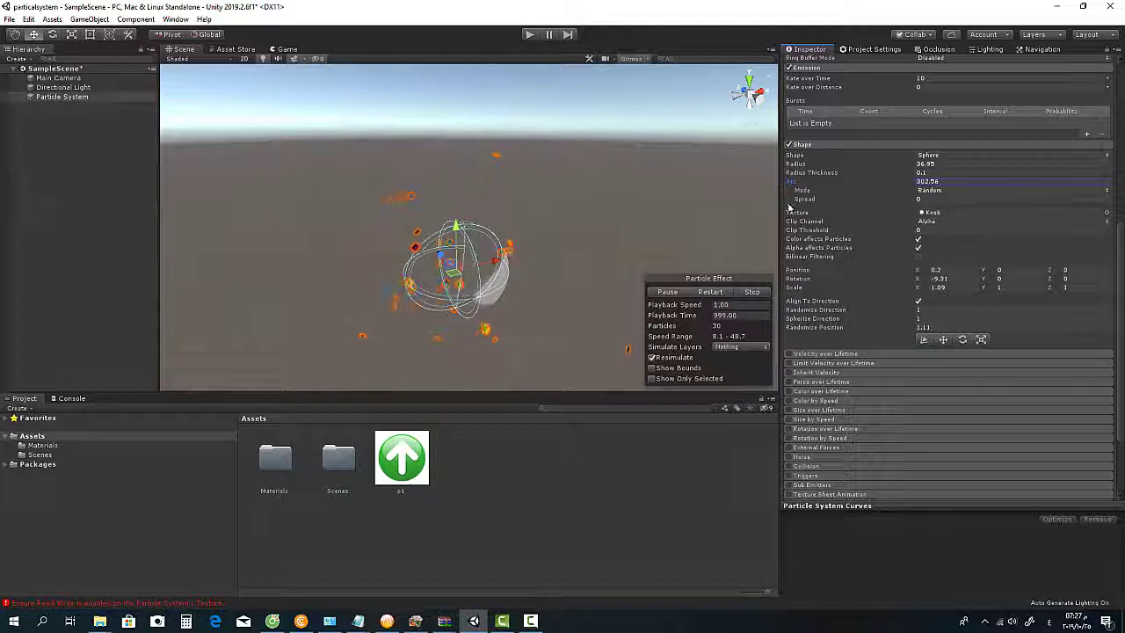
drag(789, 208, 356, 234)
drag(970, 253, 90, 242)
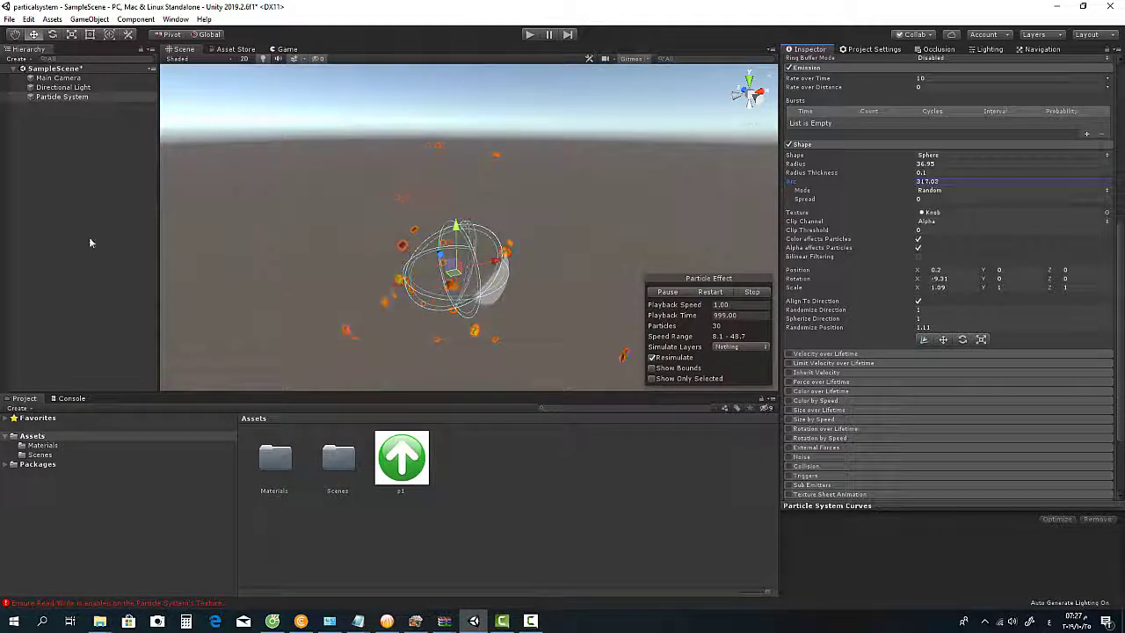
drag(459, 290, 891, 291)
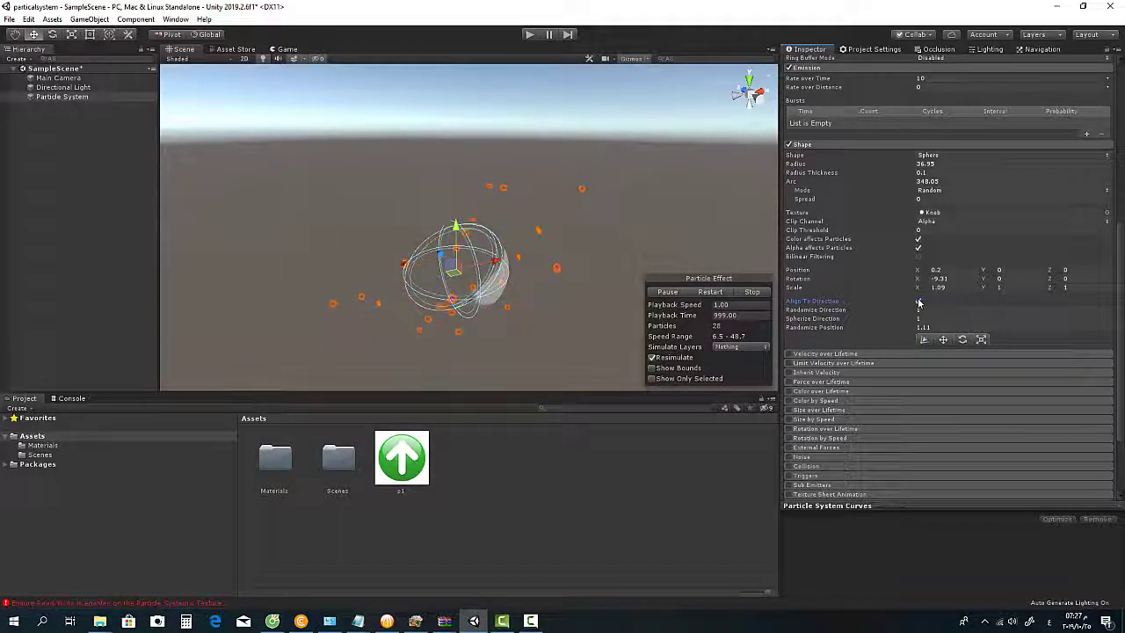
- Turn off Align To Direction and set Randomize Direction 0.18, Spherize Direction 0.27
click(918, 303)
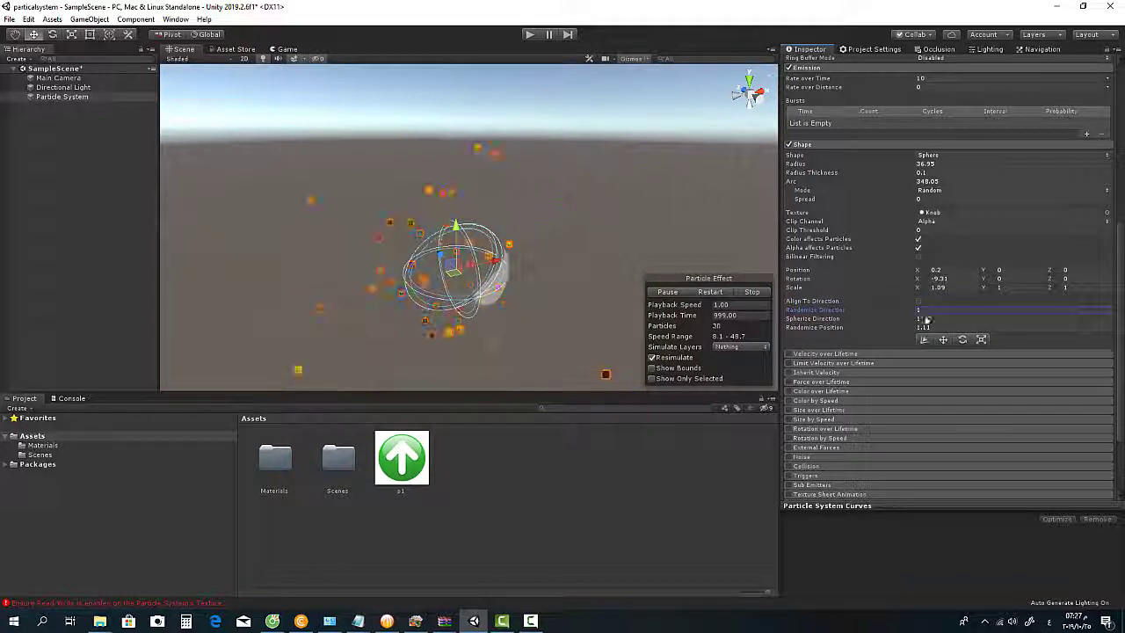
text(0)
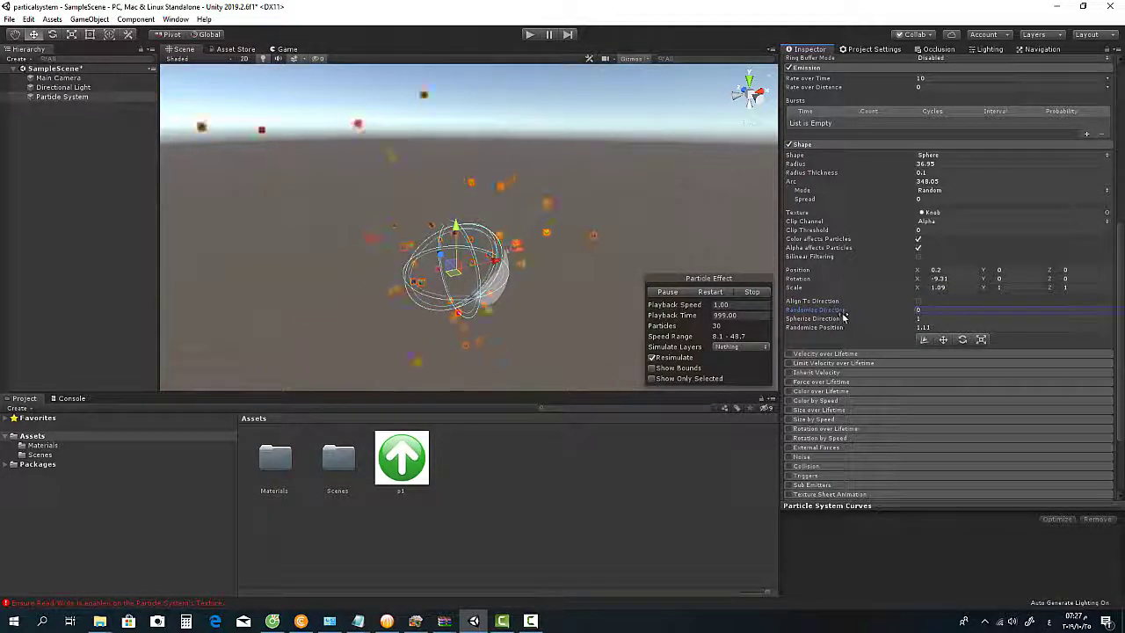
drag(827, 314, 832, 325)
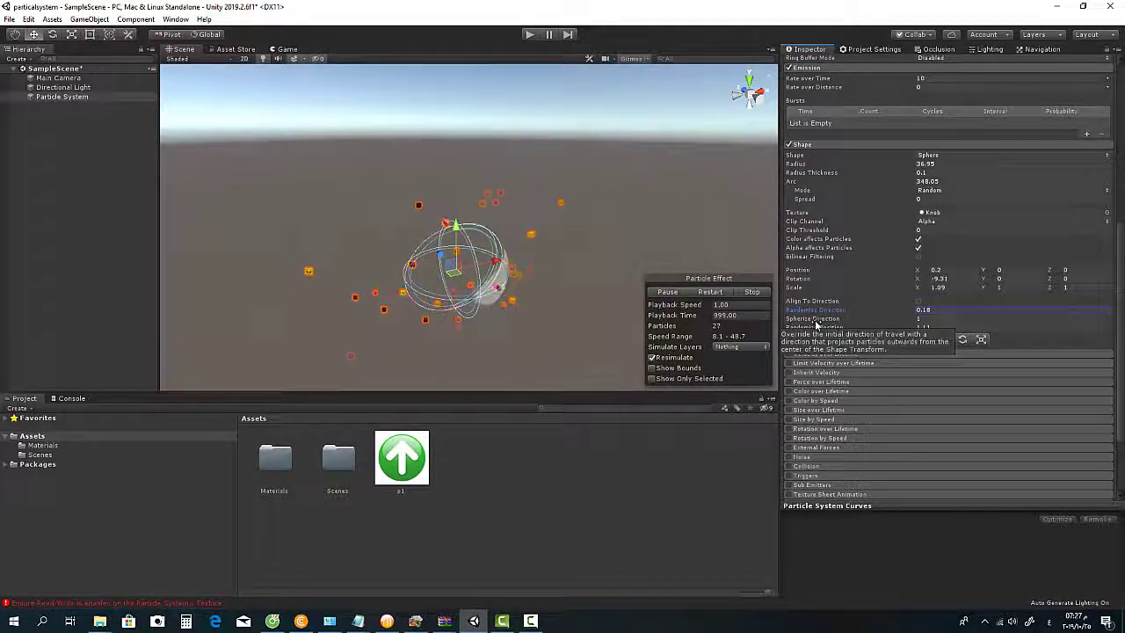
click(814, 320)
drag(804, 321, 811, 321)
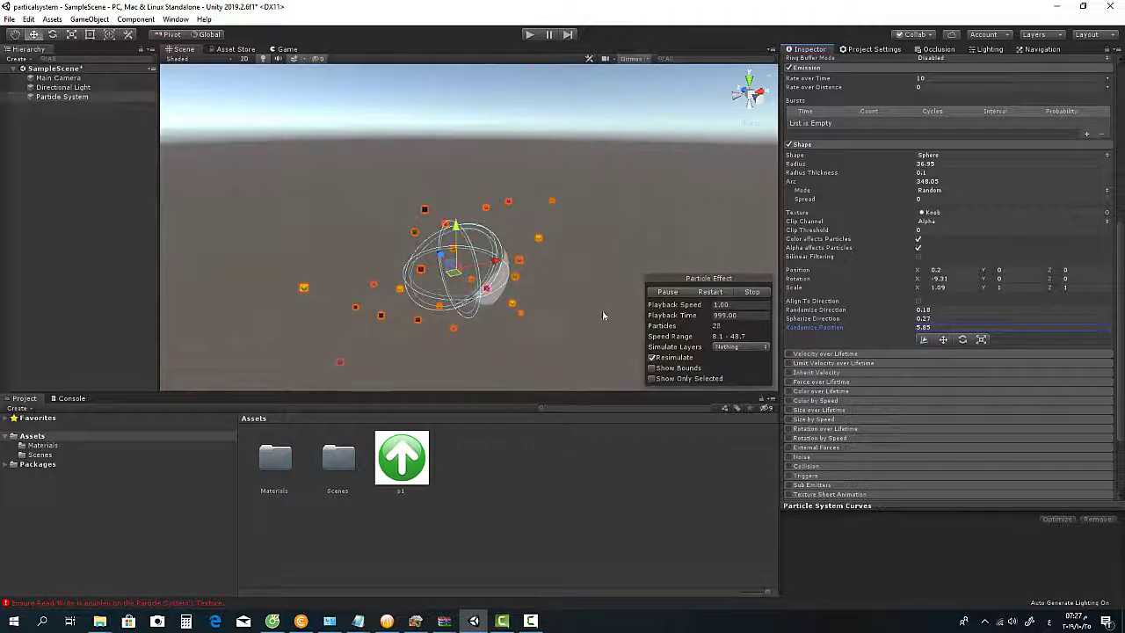
- Switch the emitter to a Hemisphere with Radius 49.53 and Radius Thickness 0
click(950, 156)
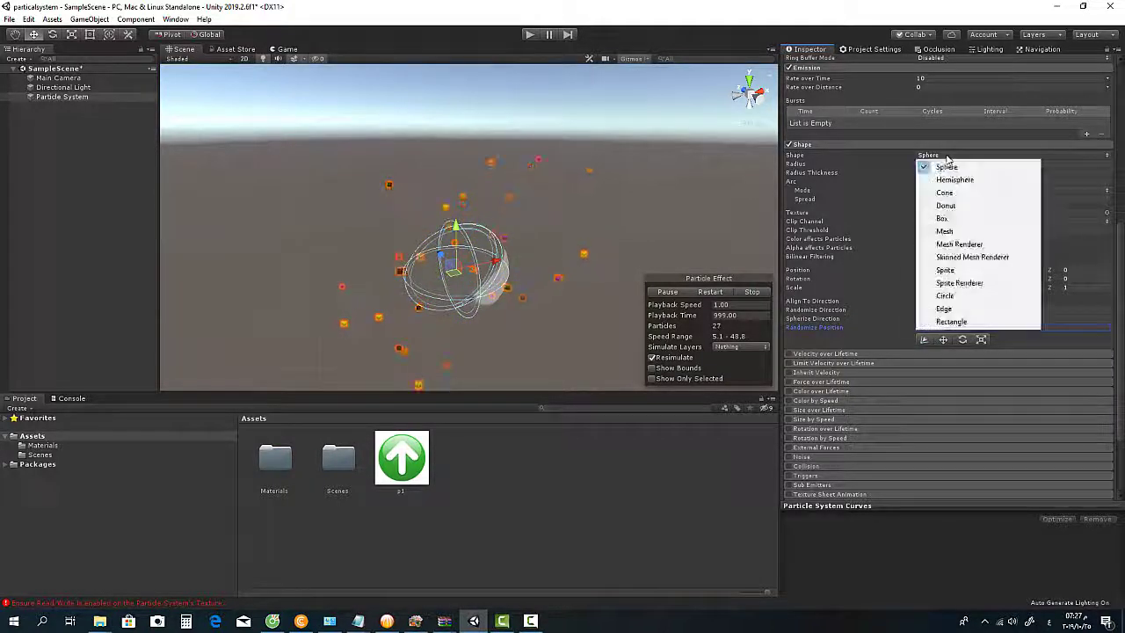
click(954, 181)
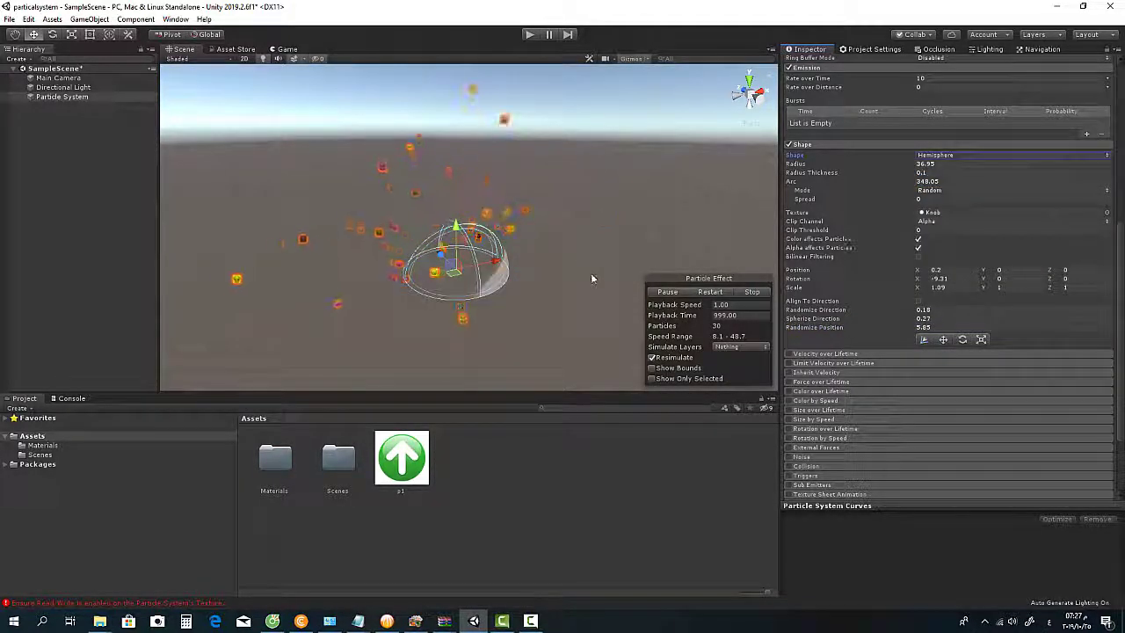
mouse_move(796, 163)
mouse_down()
mouse_move(836, 163)
mouse_move(795, 174)
mouse_up()
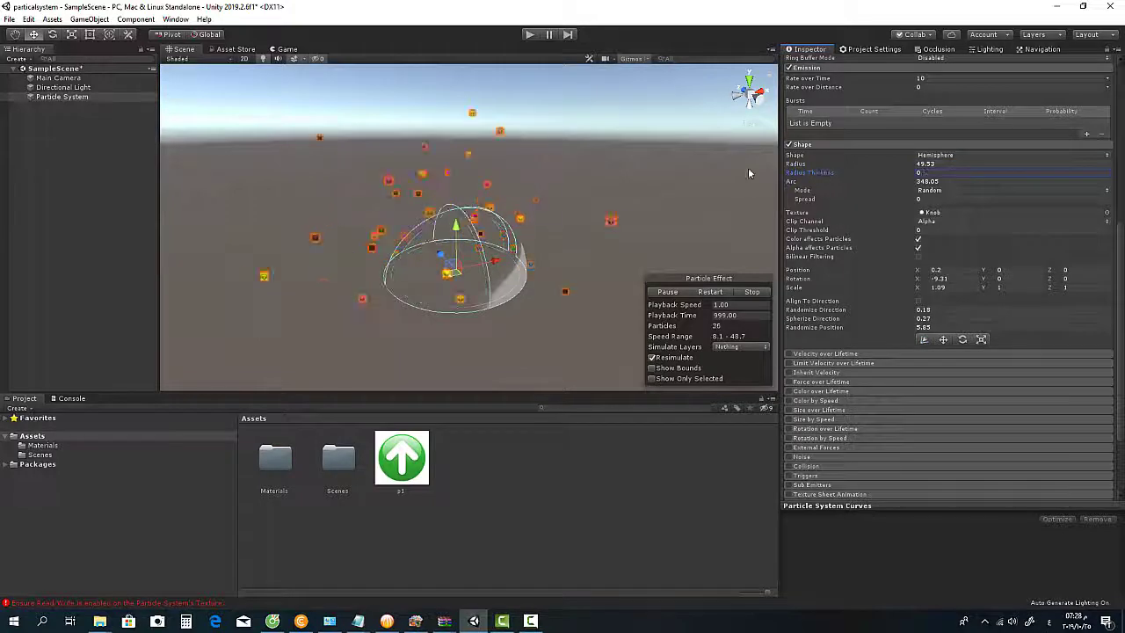
drag(873, 182, 863, 186)
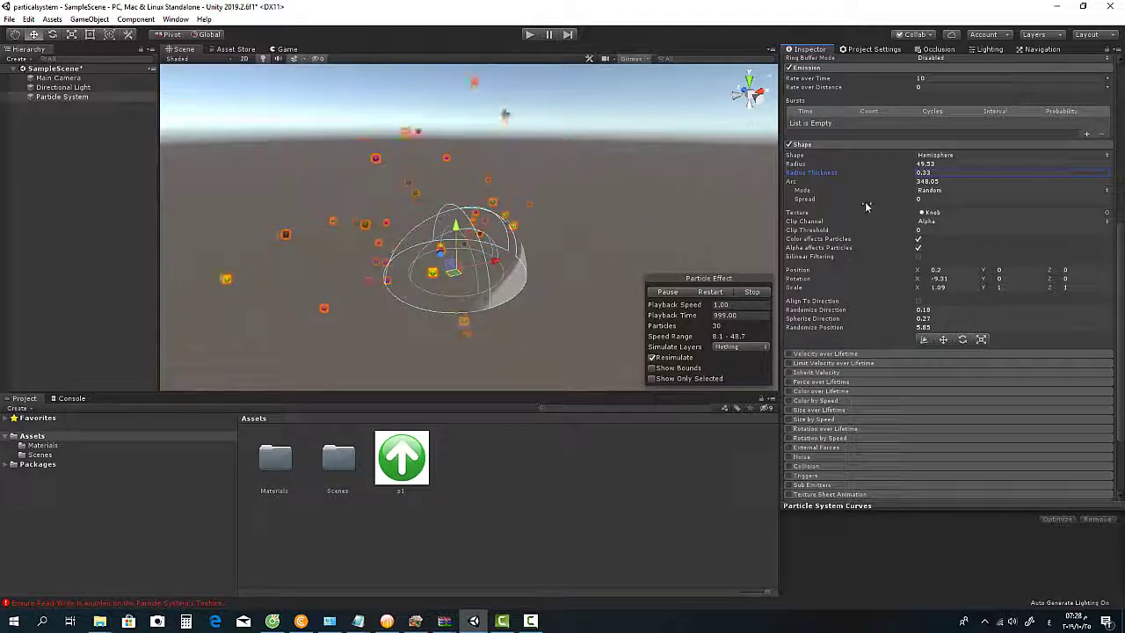
mouse_move(863, 186)
mouse_down()
mouse_move(761, 172)
mouse_move(46, 218)
mouse_move(682, 266)
mouse_up()
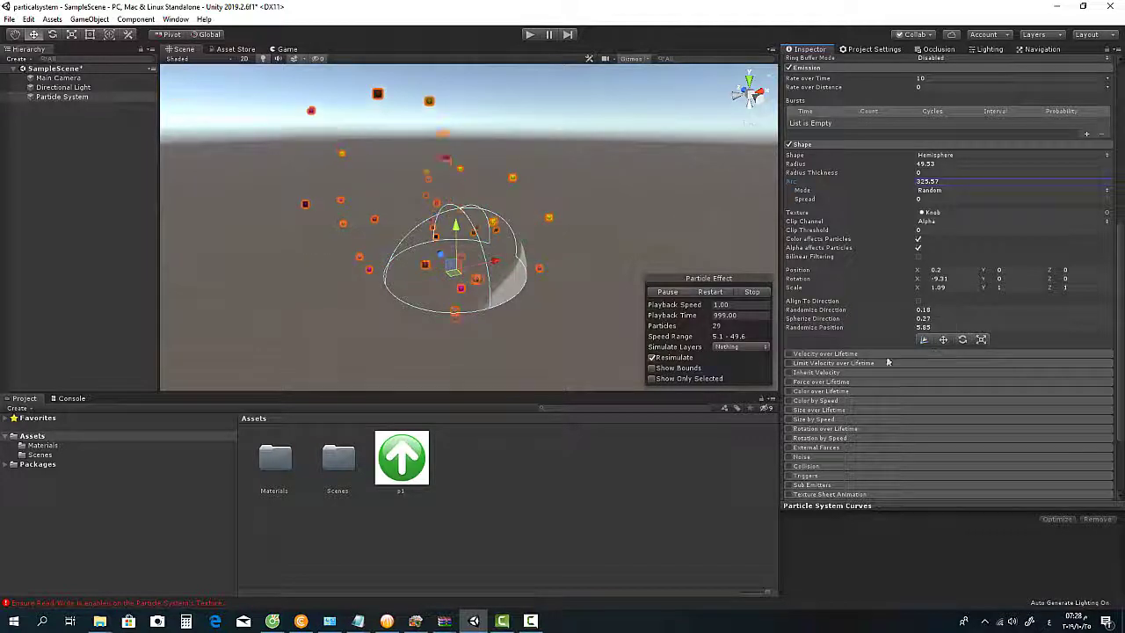
- Set Randomize Direction to 1 and Randomize Position to 8.4, leaving Align To Direction off
click(919, 301)
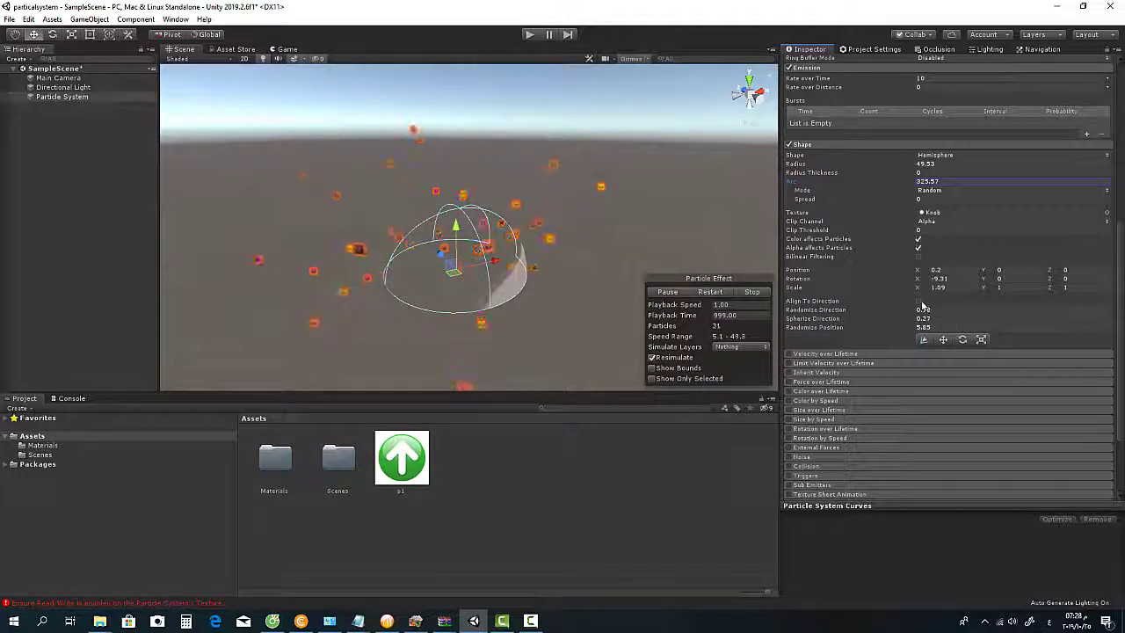
click(918, 300)
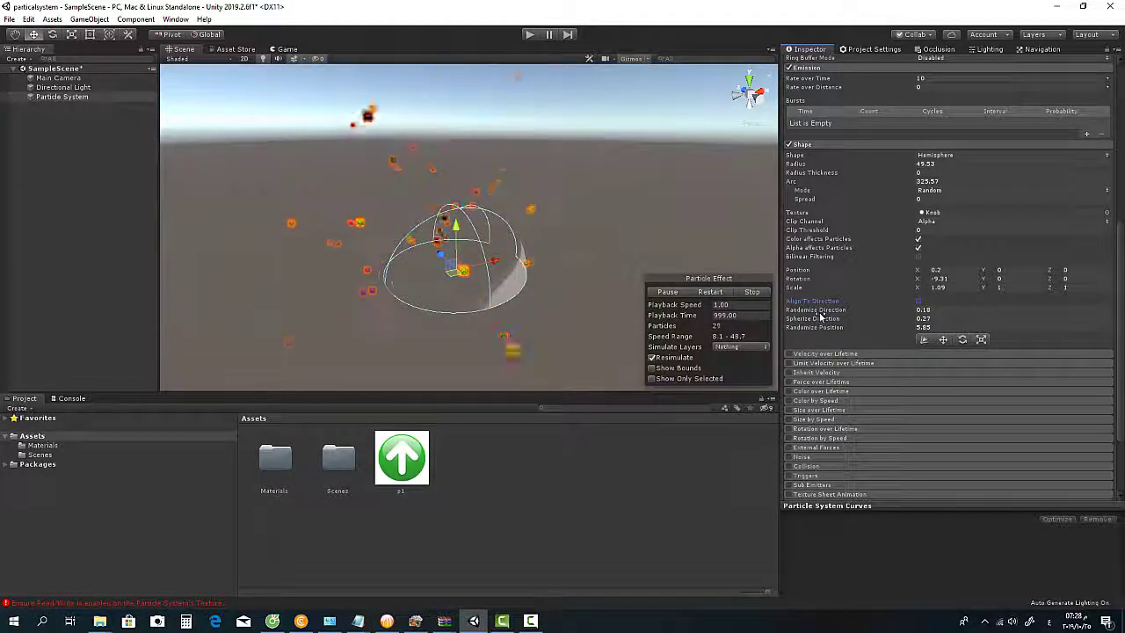
mouse_move(802, 317)
mouse_down()
mouse_move(818, 314)
mouse_move(812, 324)
mouse_up()
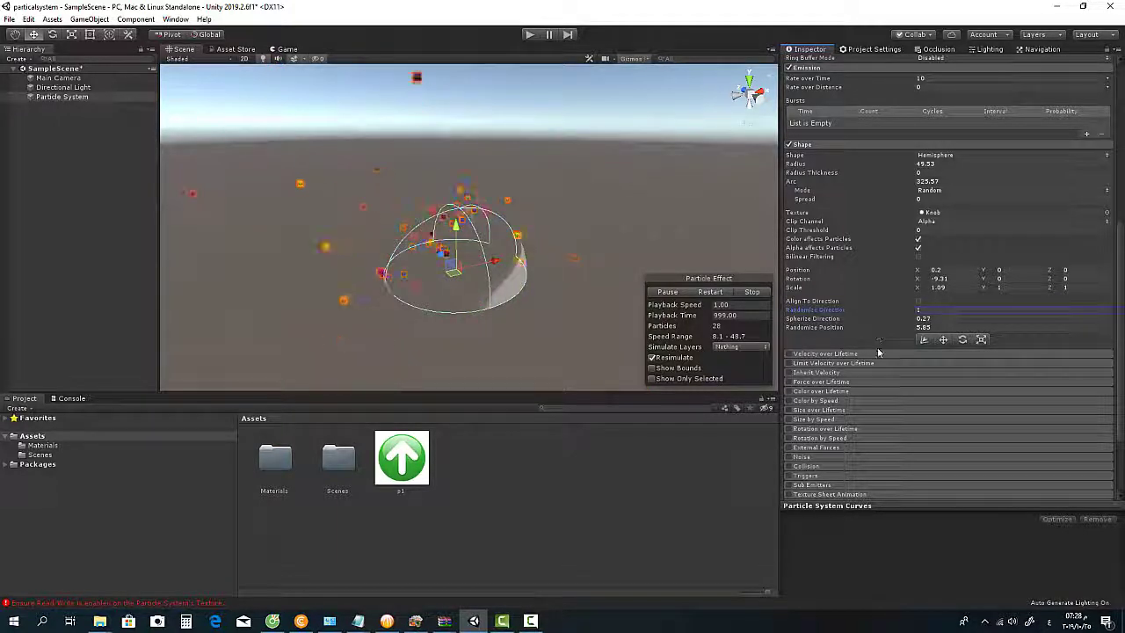
click(807, 328)
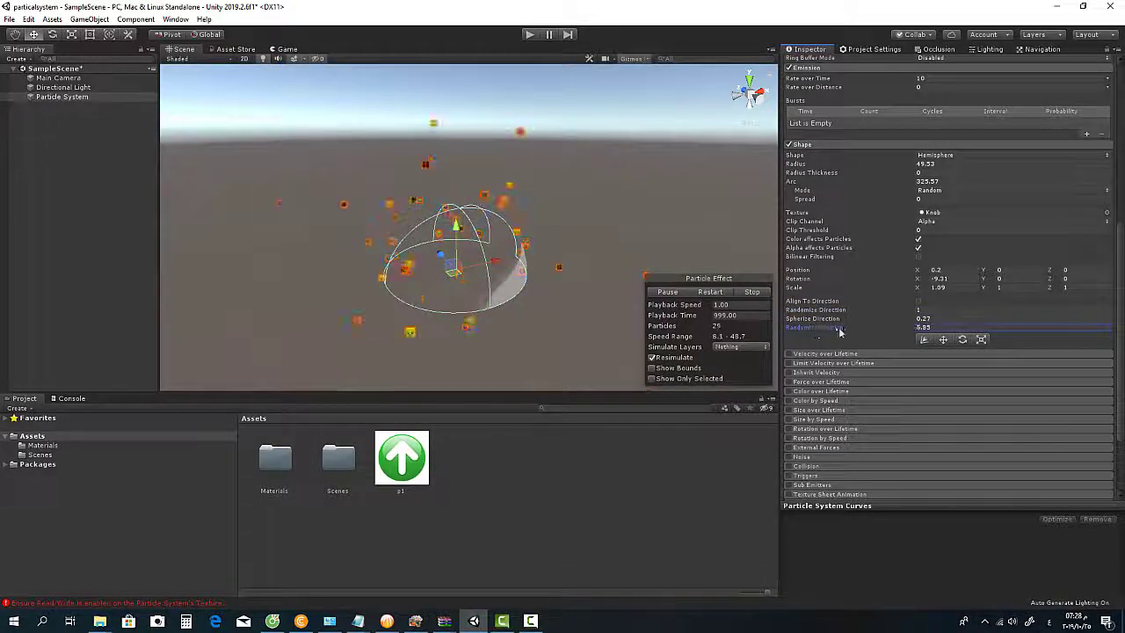
drag(844, 332, 862, 332)
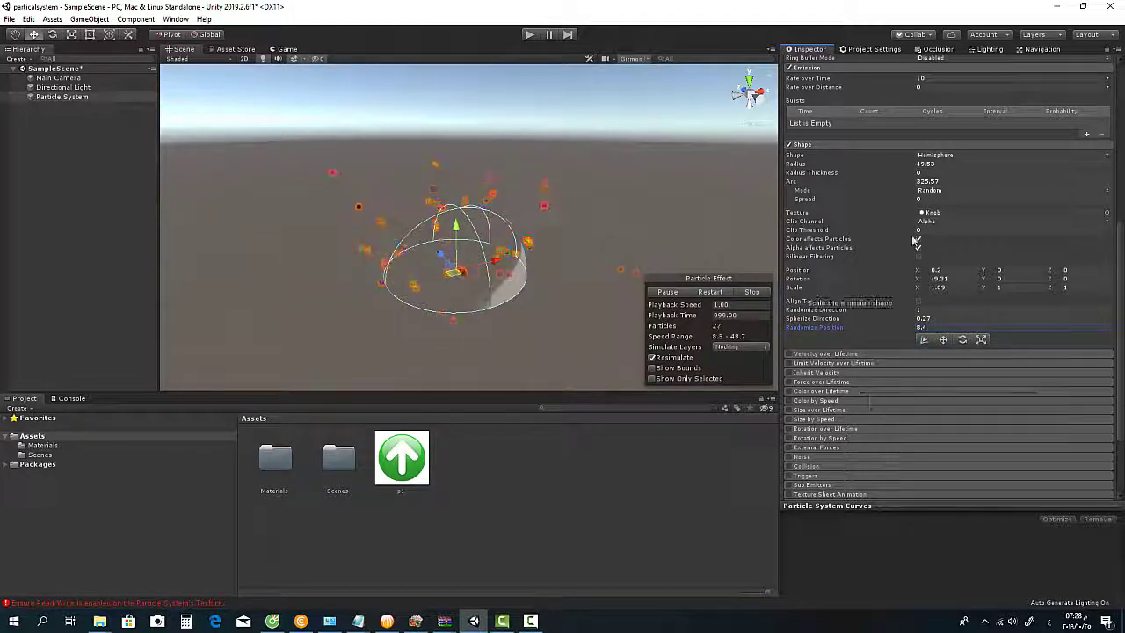
click(967, 155)
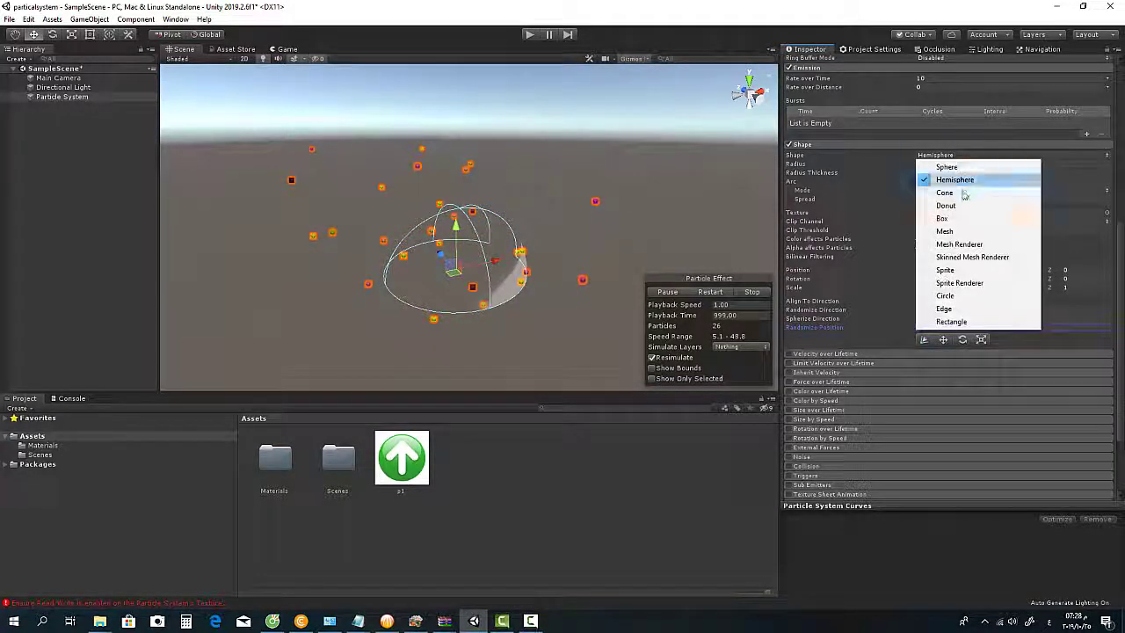
- Switch the emitter to Donut, then set Radius 70.14 and Donut Radius 14.3
click(962, 194)
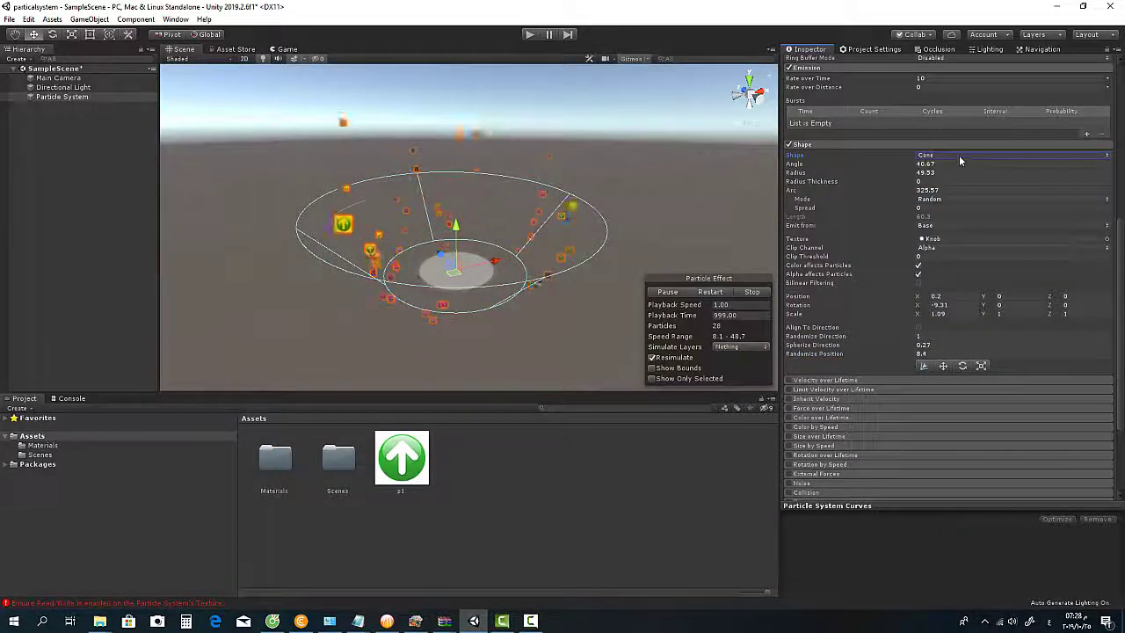
click(959, 155)
click(962, 204)
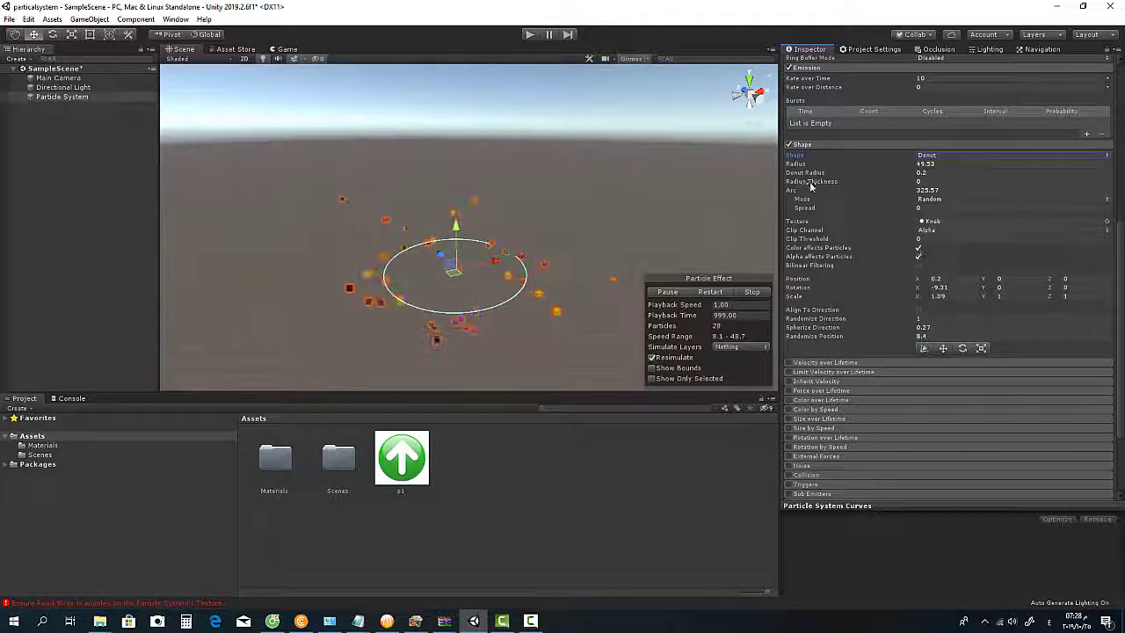
drag(795, 164, 975, 180)
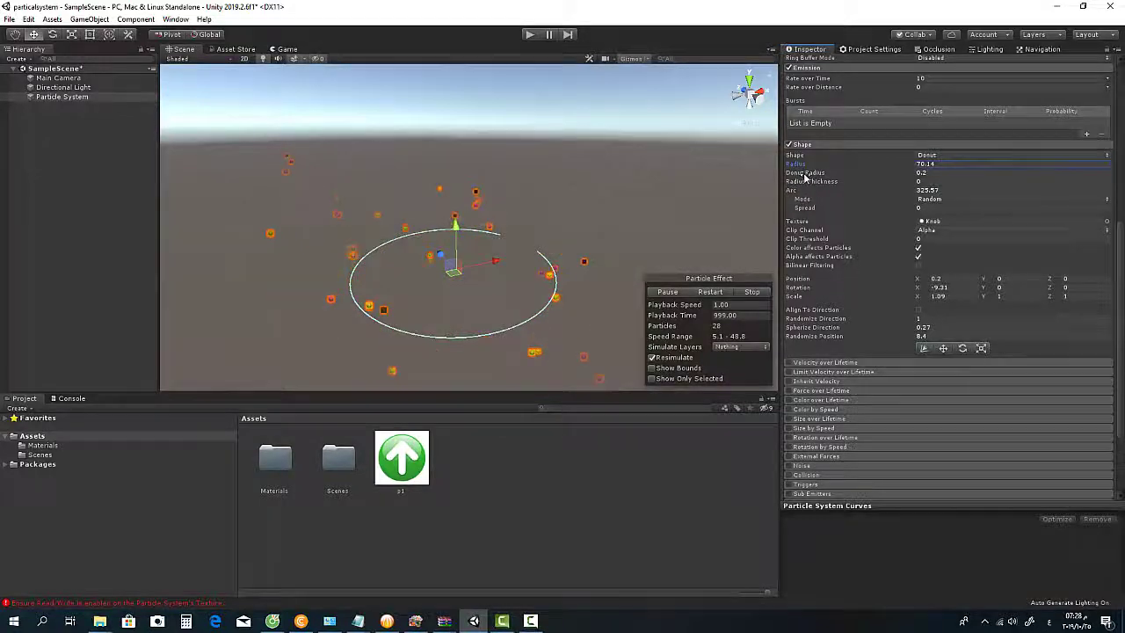
mouse_move(807, 173)
mouse_down()
mouse_move(855, 180)
mouse_move(866, 239)
mouse_up()
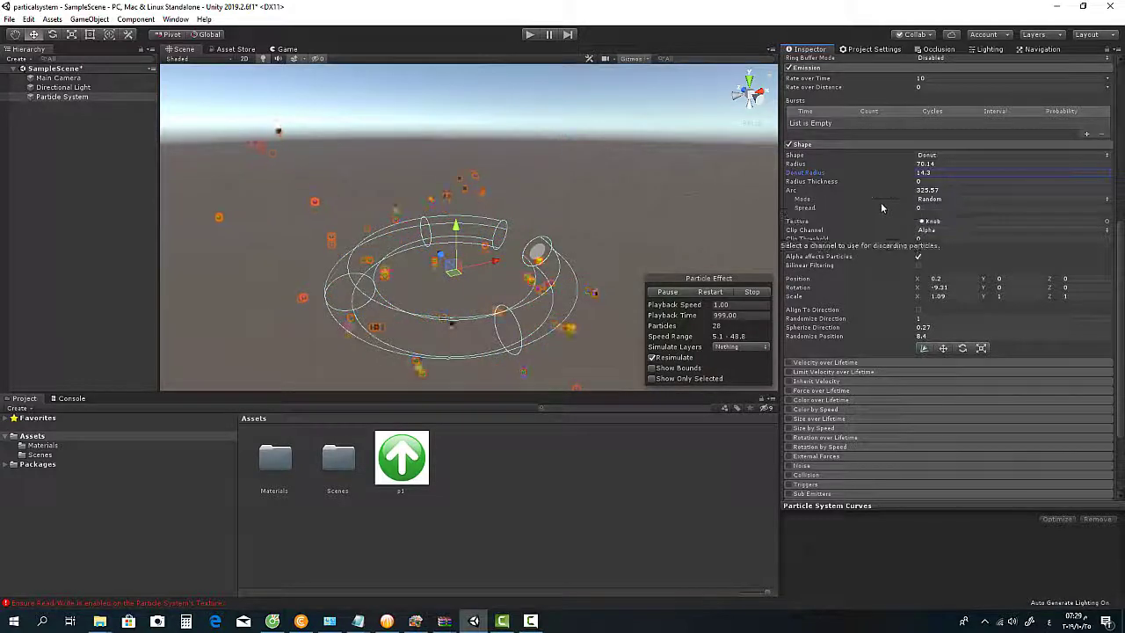
- Raise Emission Rate over Time to 14.71 and set the minimum Start Lifetime to 8
scroll(879, 263, up, 5)
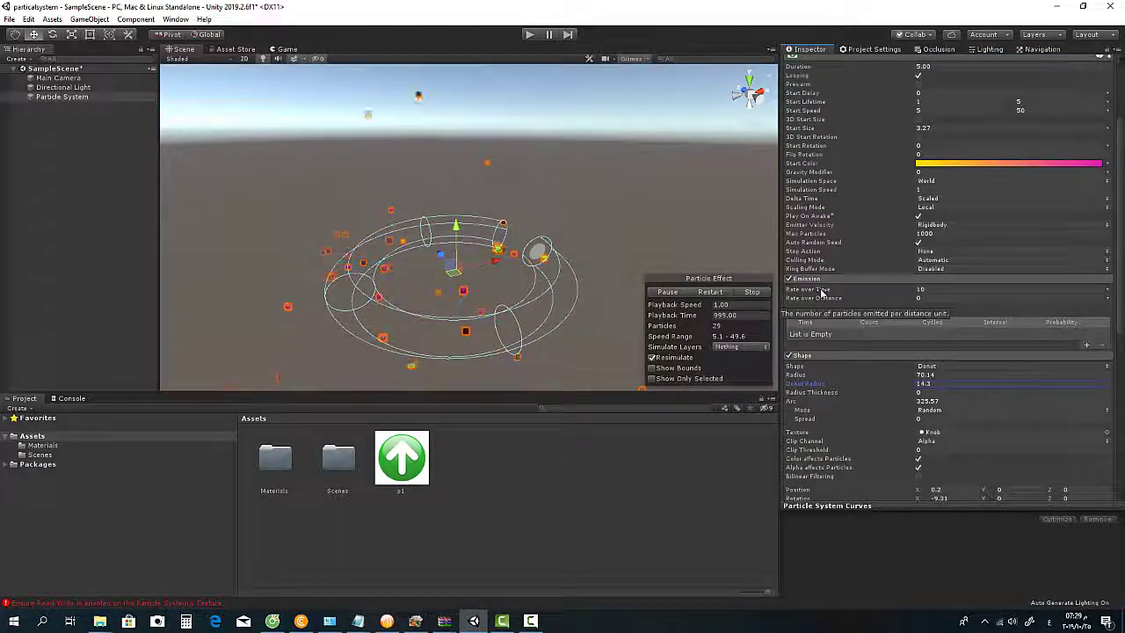
drag(821, 293, 902, 354)
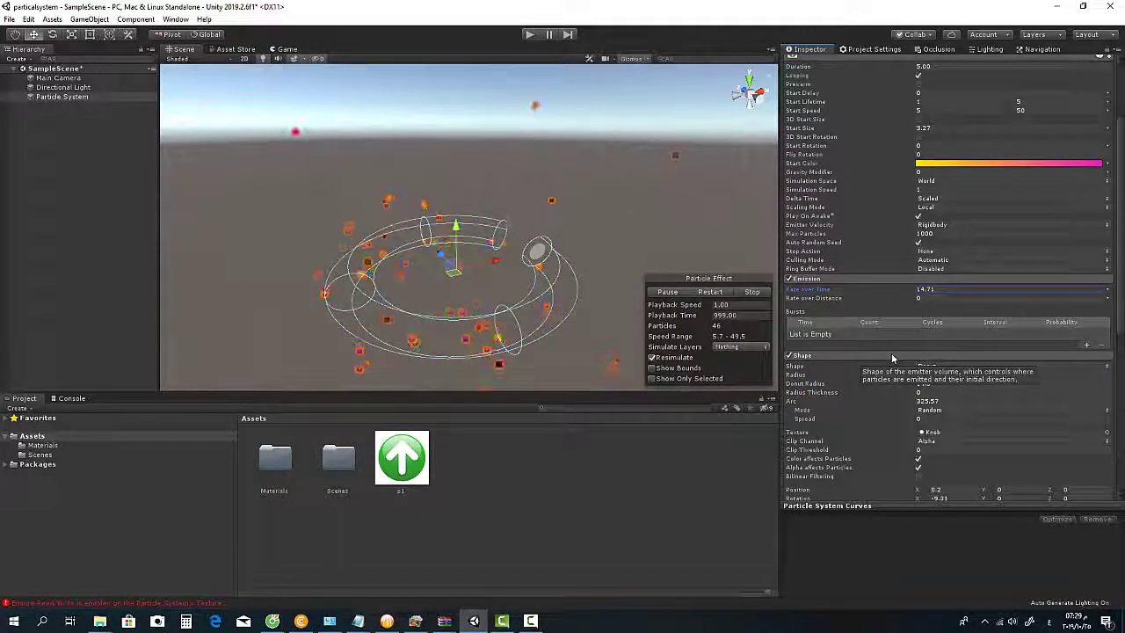
scroll(889, 307, up, 3)
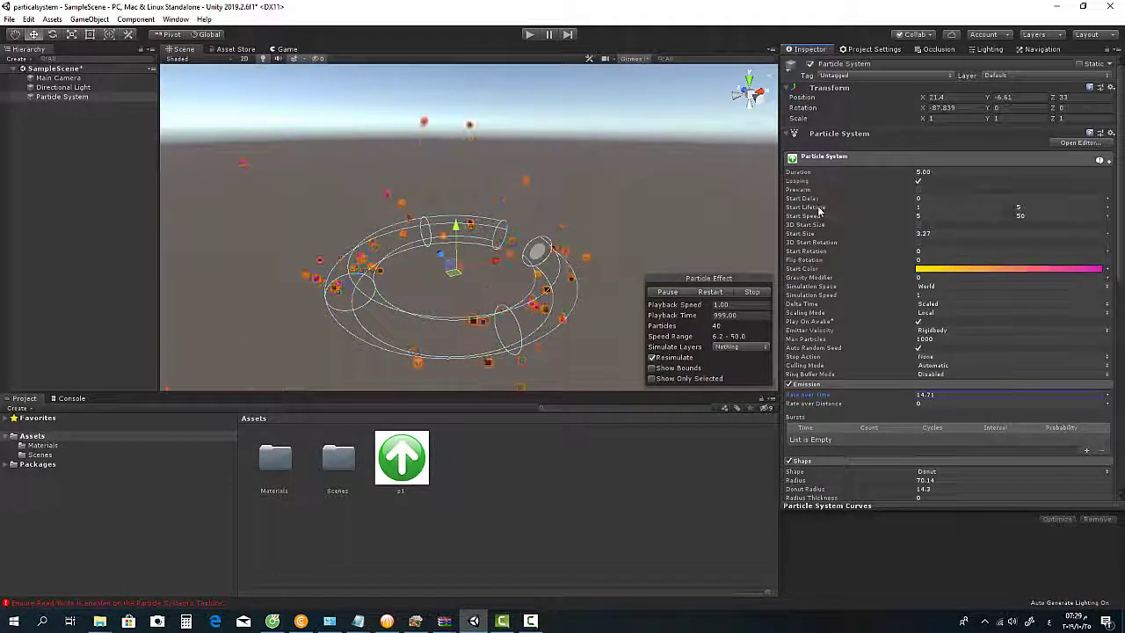
click(917, 208)
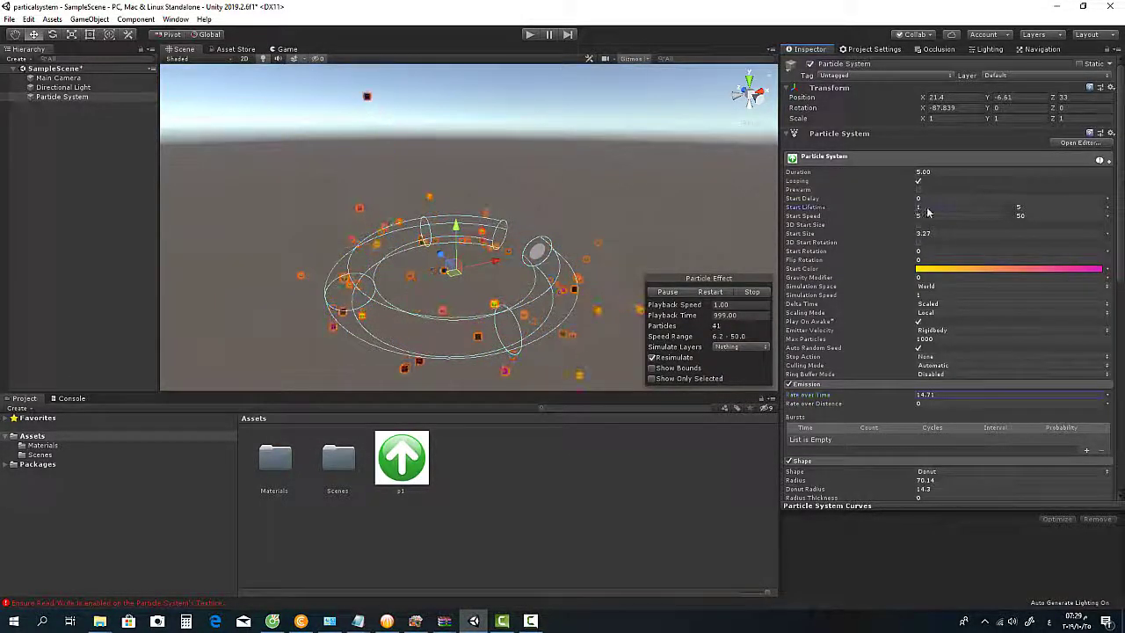
text(8)
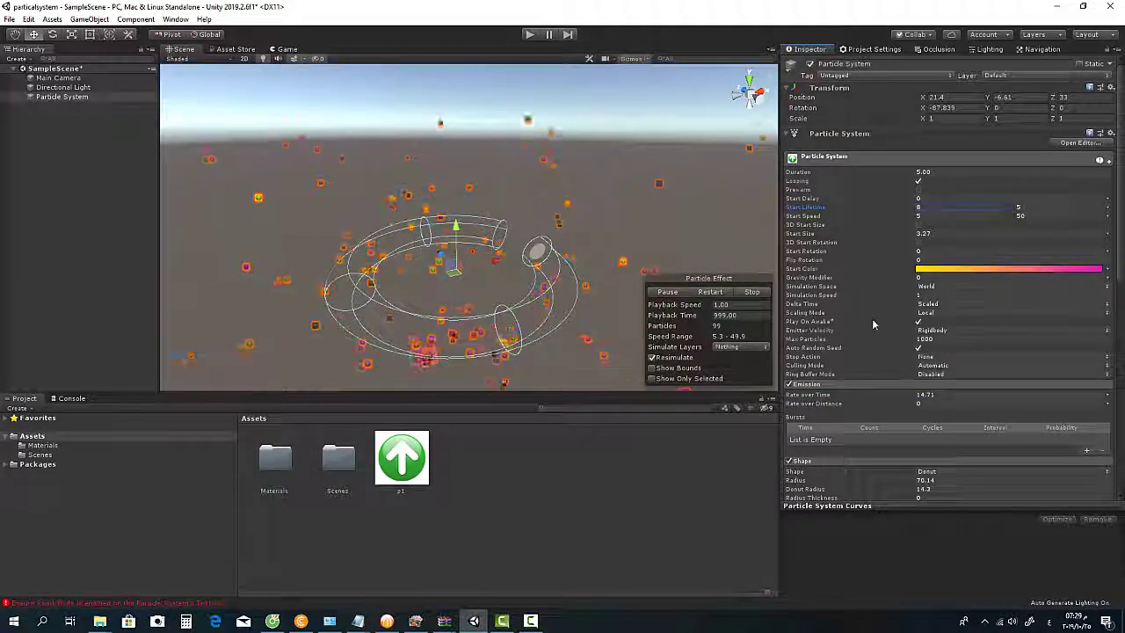
scroll(879, 304, down, 5)
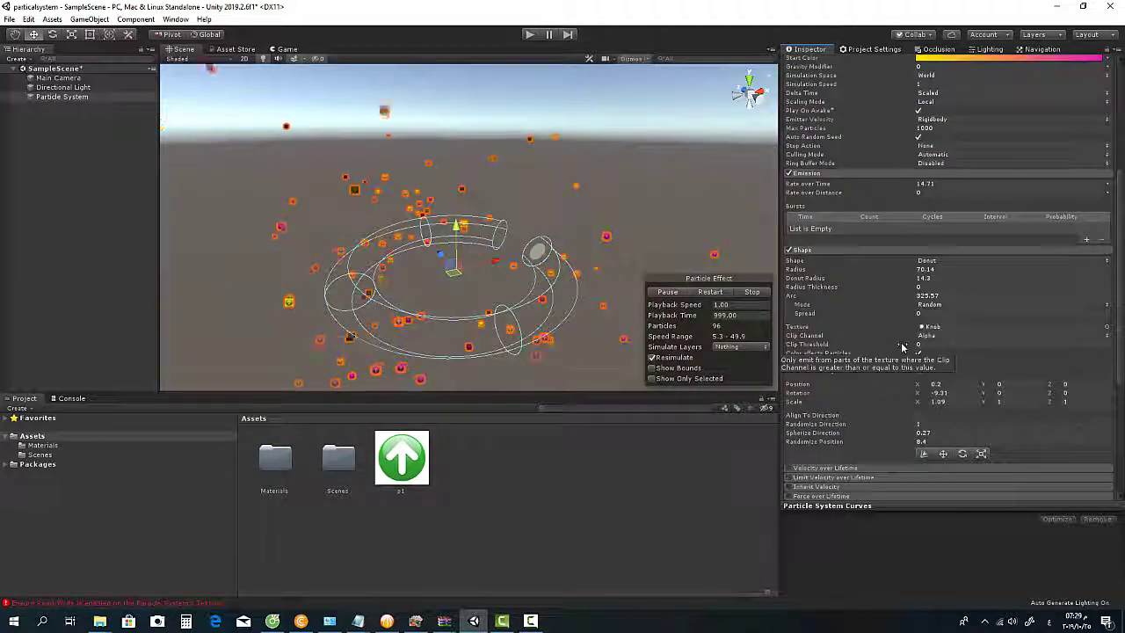
scroll(893, 313, down, 3)
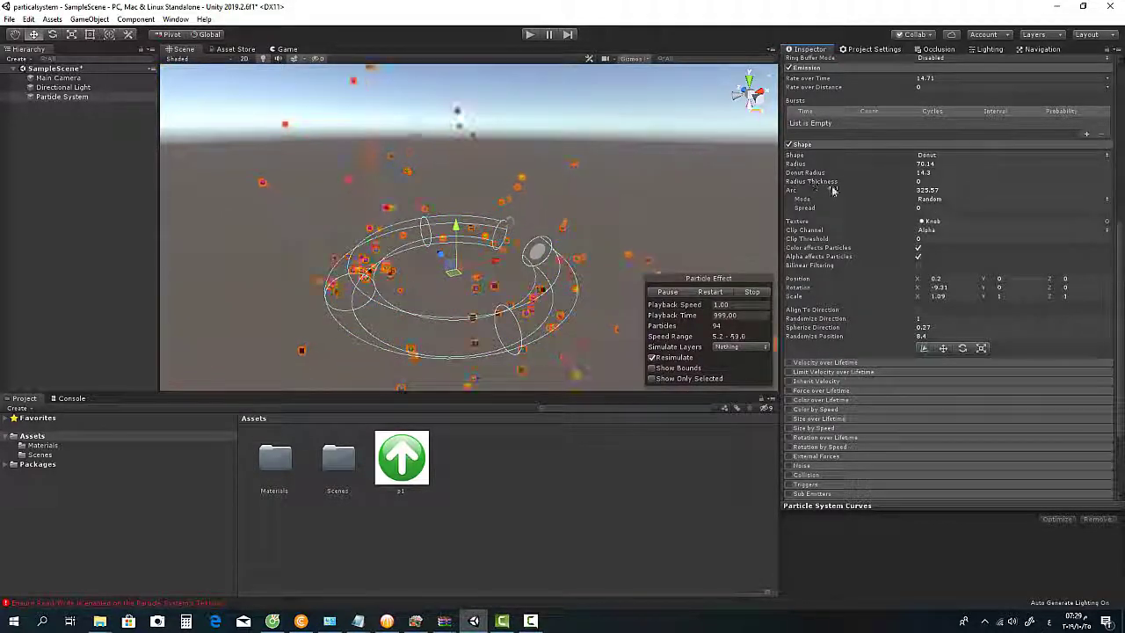
- Set the donut's Radius Thickness to 0.34 and turn on Align To Direction
mouse_move(812, 184)
mouse_down()
mouse_move(850, 187)
mouse_move(839, 188)
mouse_up()
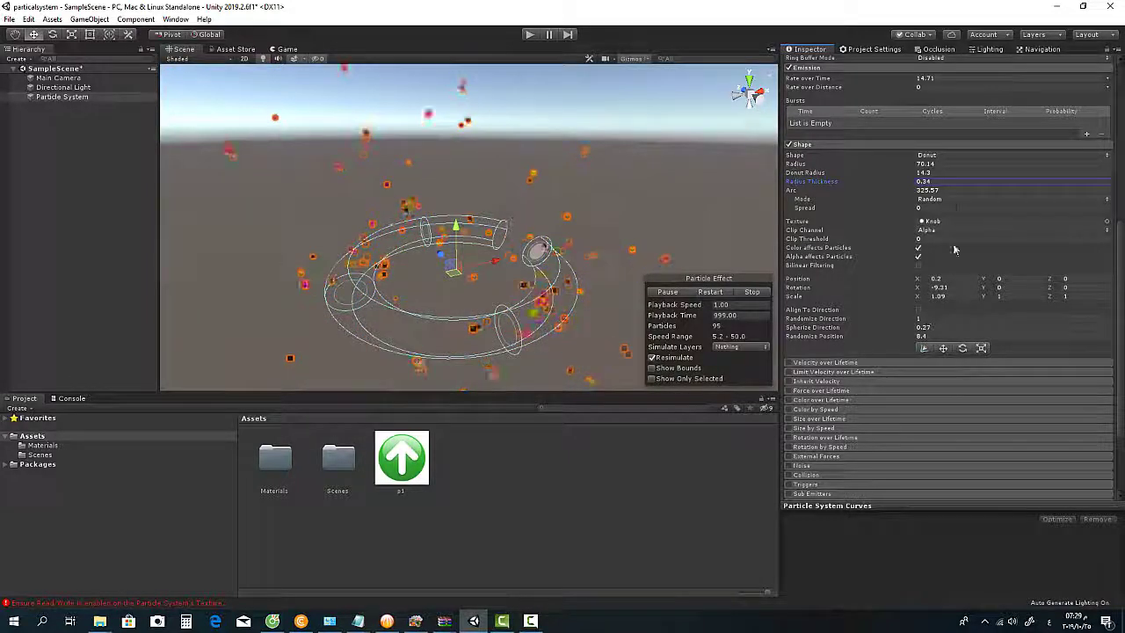
click(919, 313)
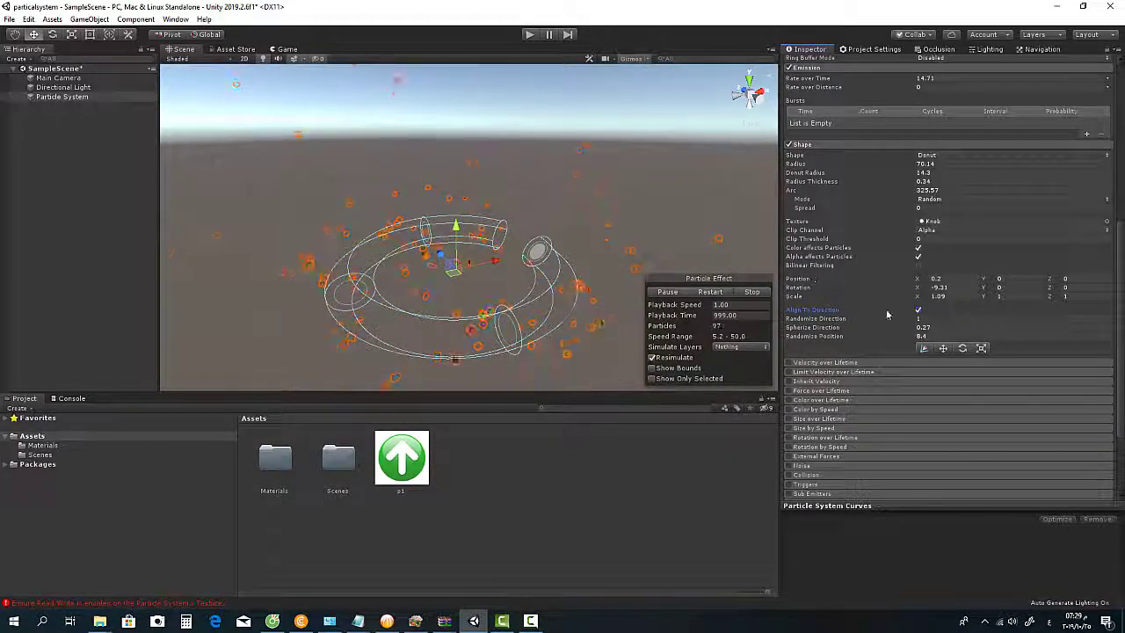
click(958, 155)
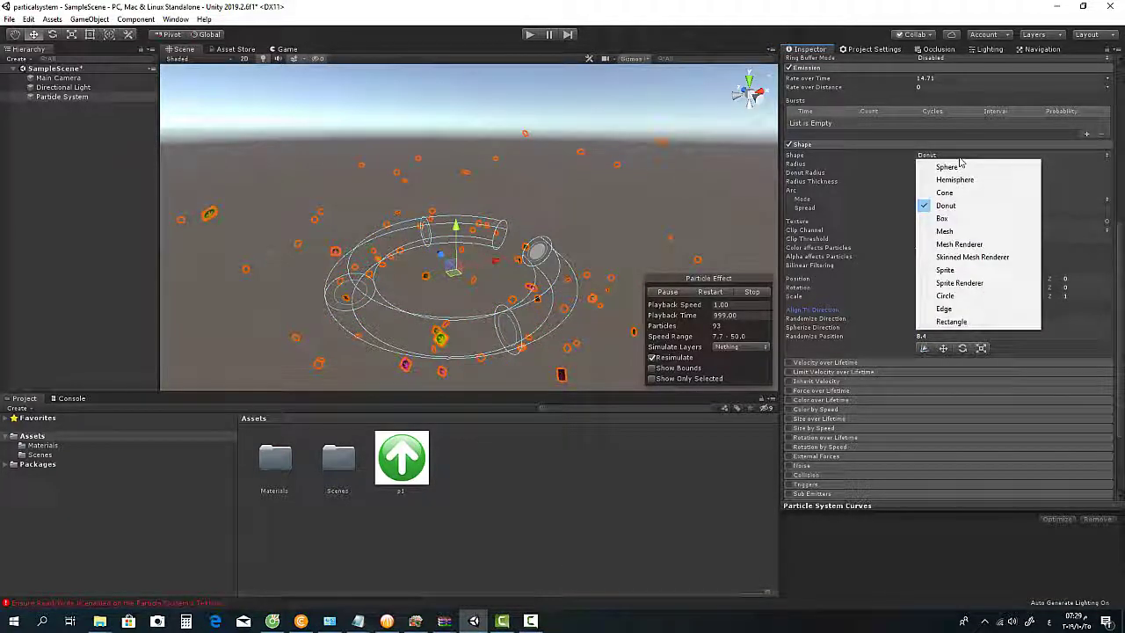
- Make the emitter a Box emitting from its Shell, scaled 42.57 × 25.27 × 25.79
click(966, 218)
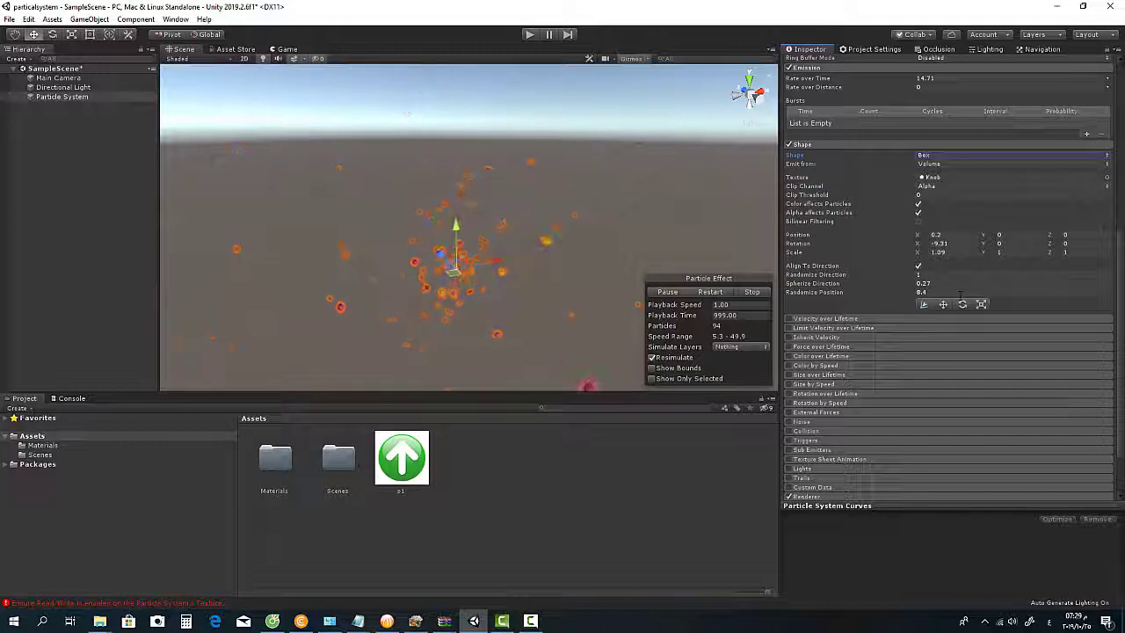
click(940, 164)
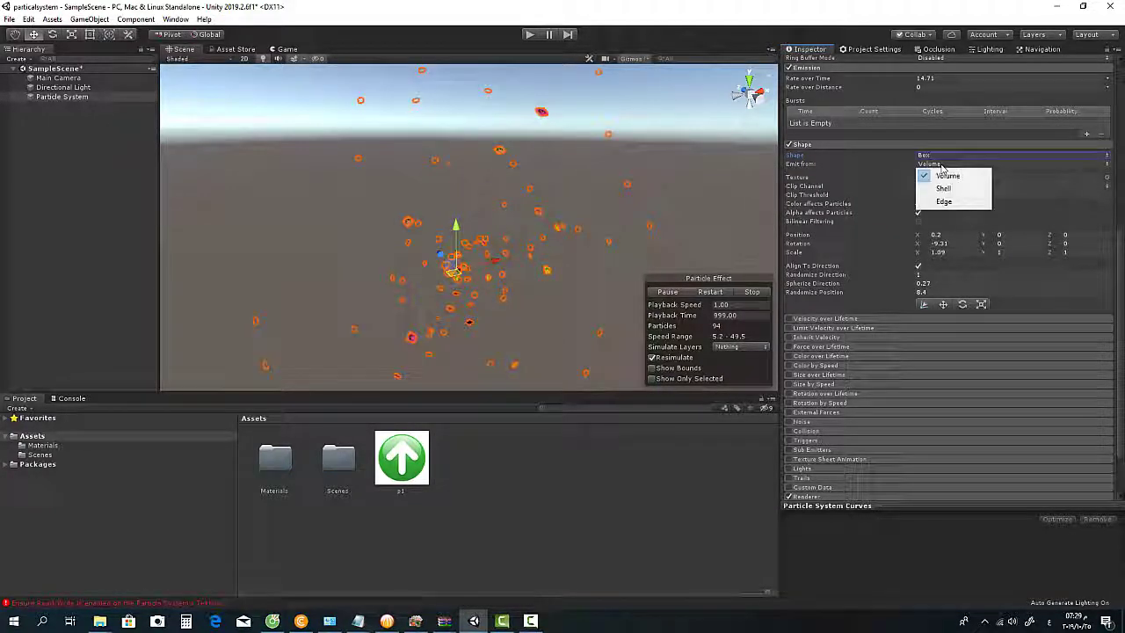
click(943, 189)
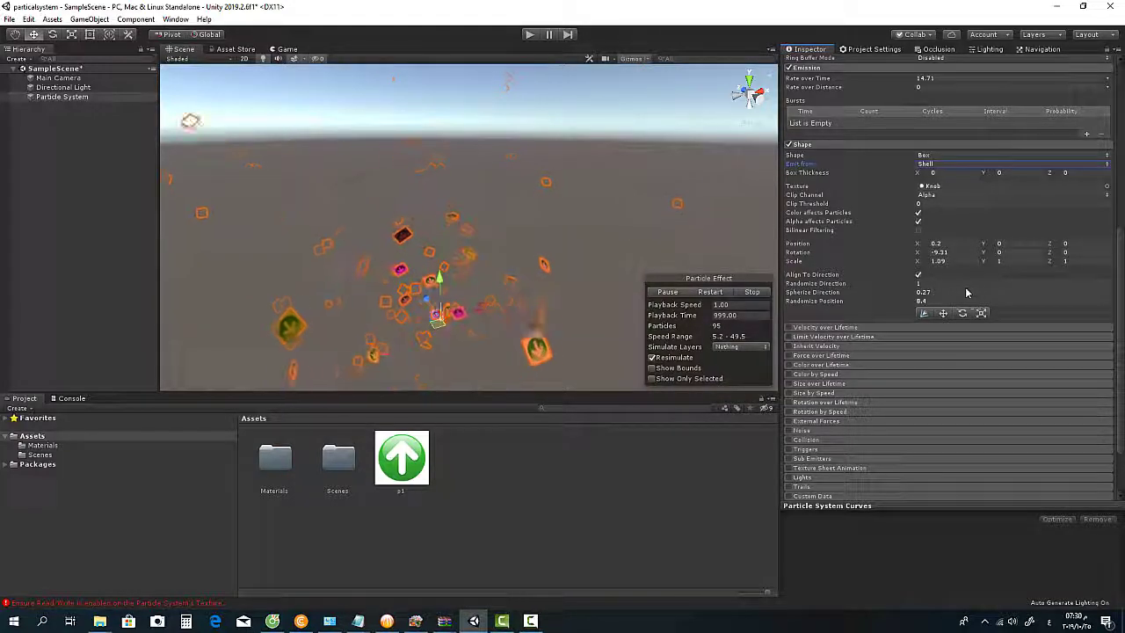
mouse_move(917, 261)
mouse_down()
mouse_move(1022, 268)
mouse_move(876, 352)
mouse_up()
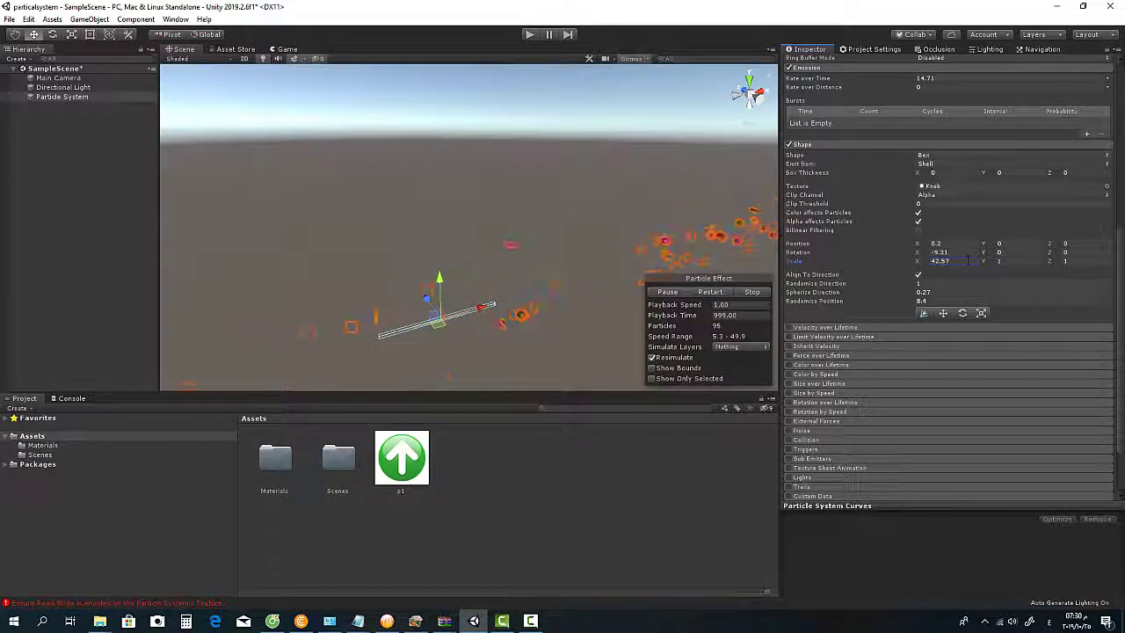
drag(983, 265, 108, 288)
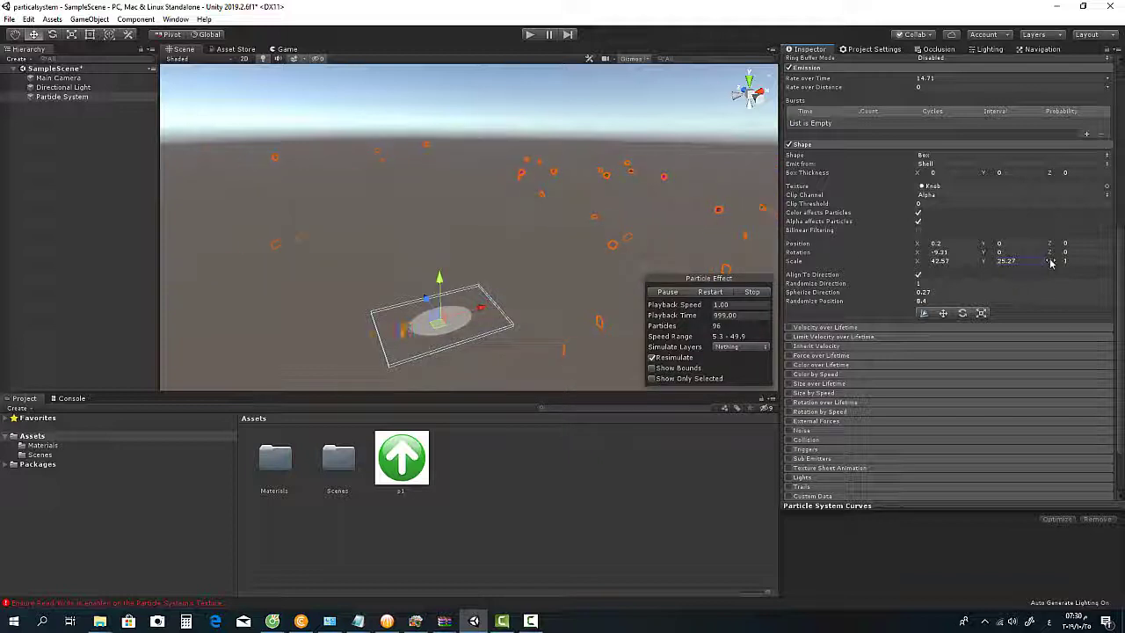
drag(1051, 263, 386, 295)
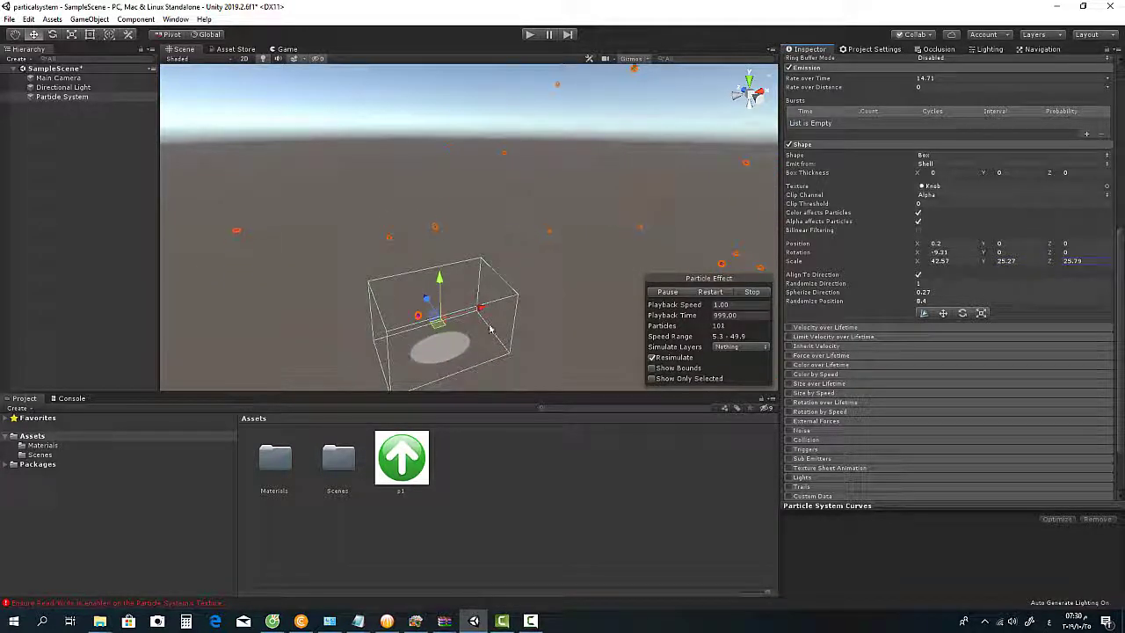
- Set the box's Box Thickness X to 0.66, leaving Y and Z at 0
scroll(915, 241, down, 2)
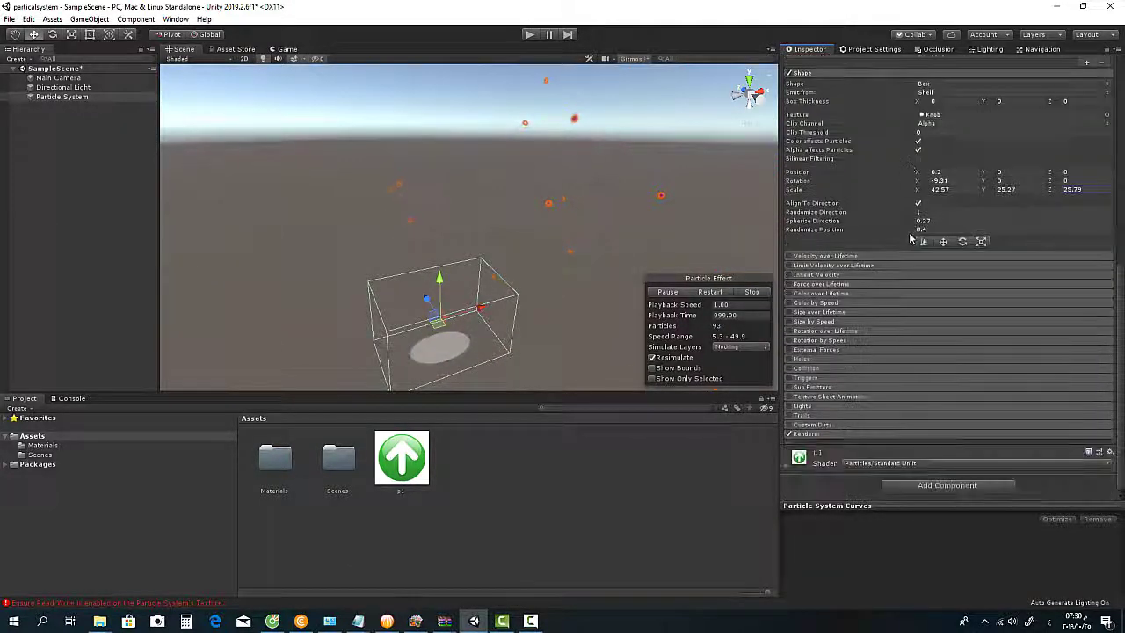
scroll(914, 242, up, 5)
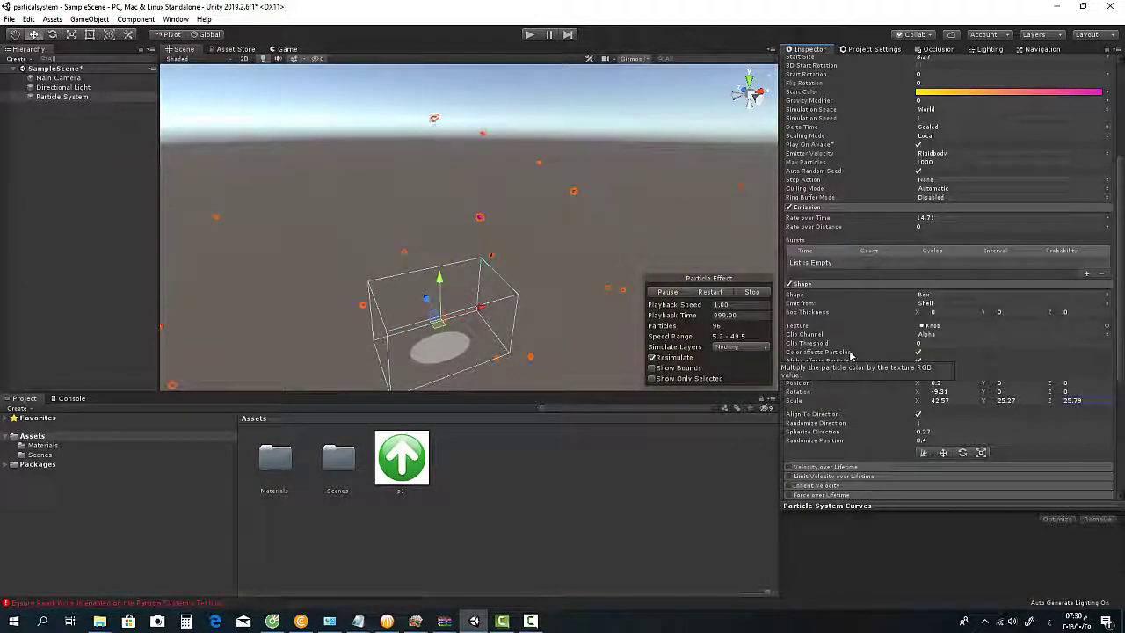
drag(920, 319, 922, 321)
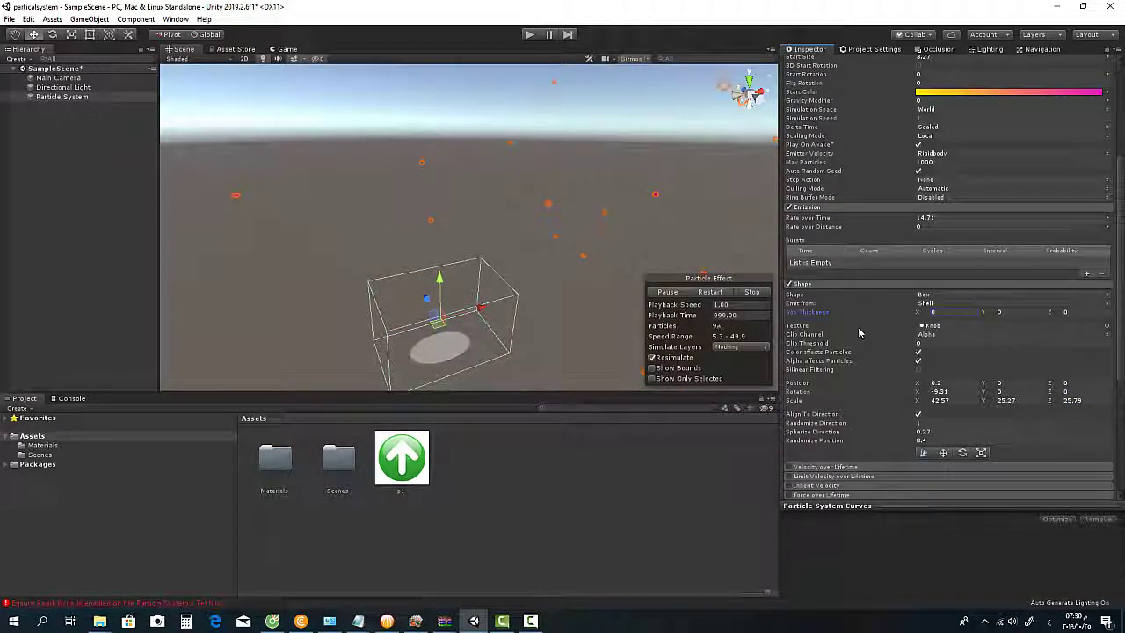
scroll(860, 333, down, 2)
scroll(860, 333, down, 2)
scroll(866, 319, up, 4)
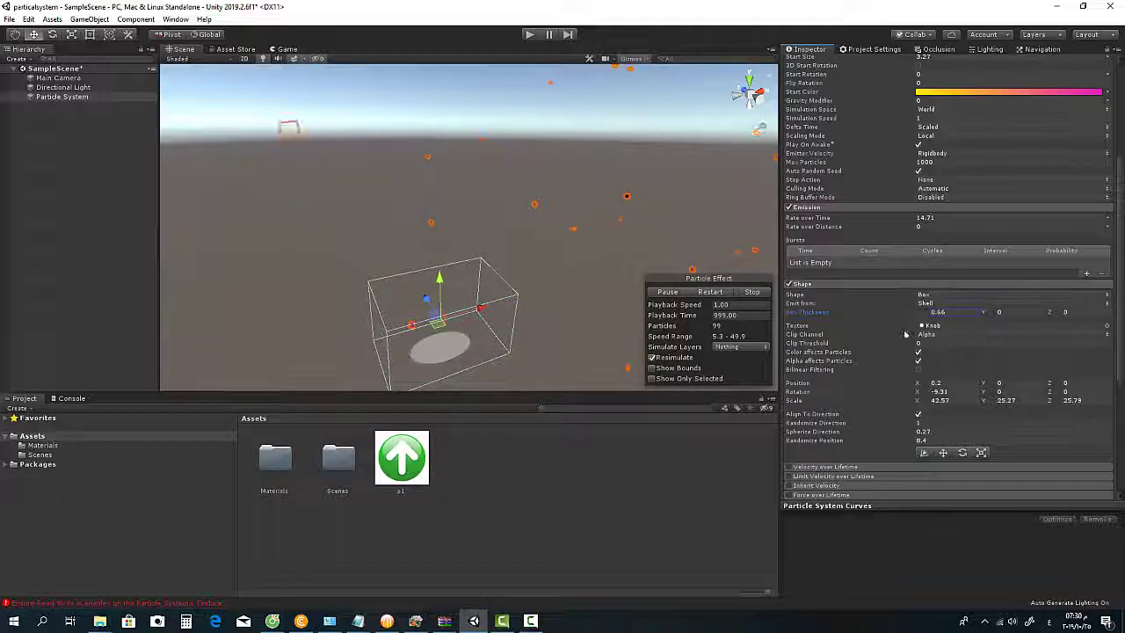
scroll(882, 356, down, 2)
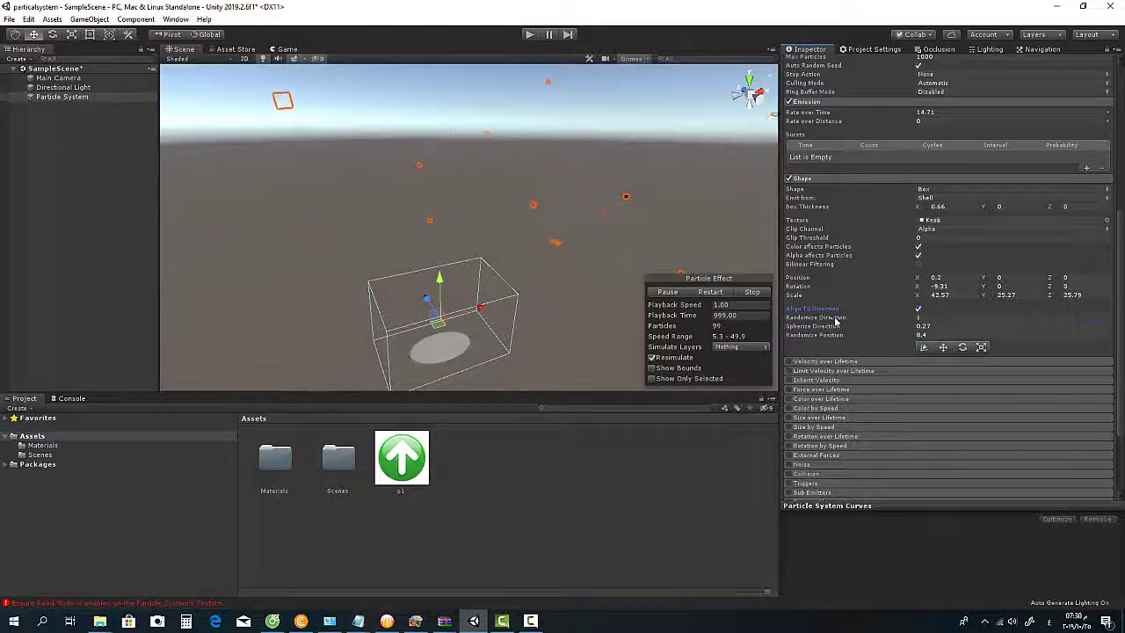
- Adjust Randomize Direction, and reduce Spherize Direction and Randomize Position to 0
drag(835, 322, 765, 326)
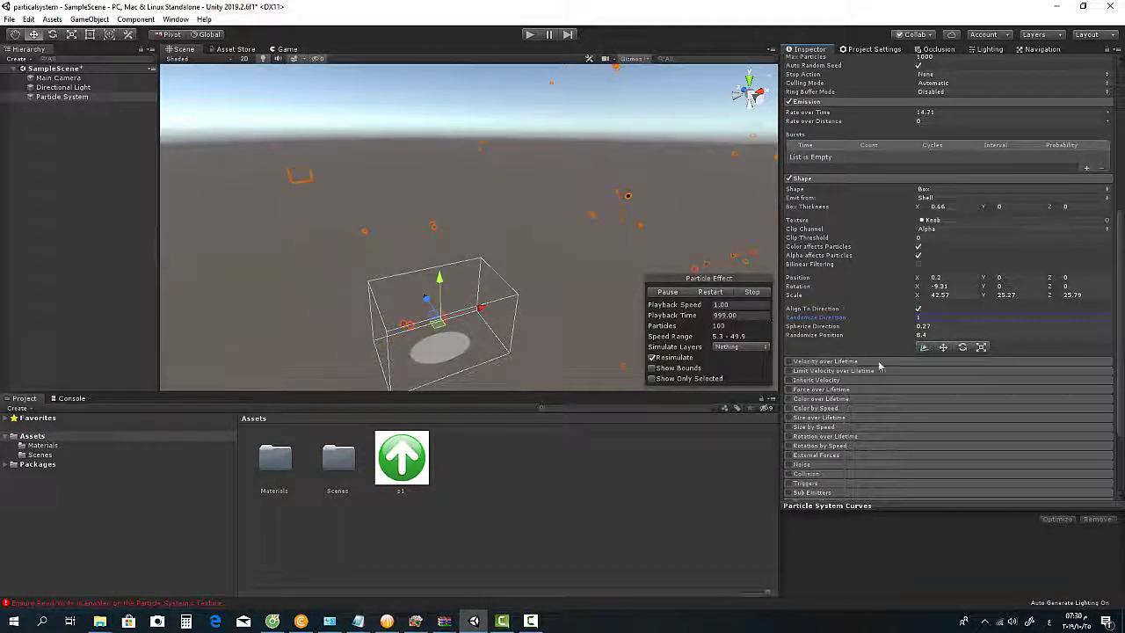
drag(814, 326, 831, 332)
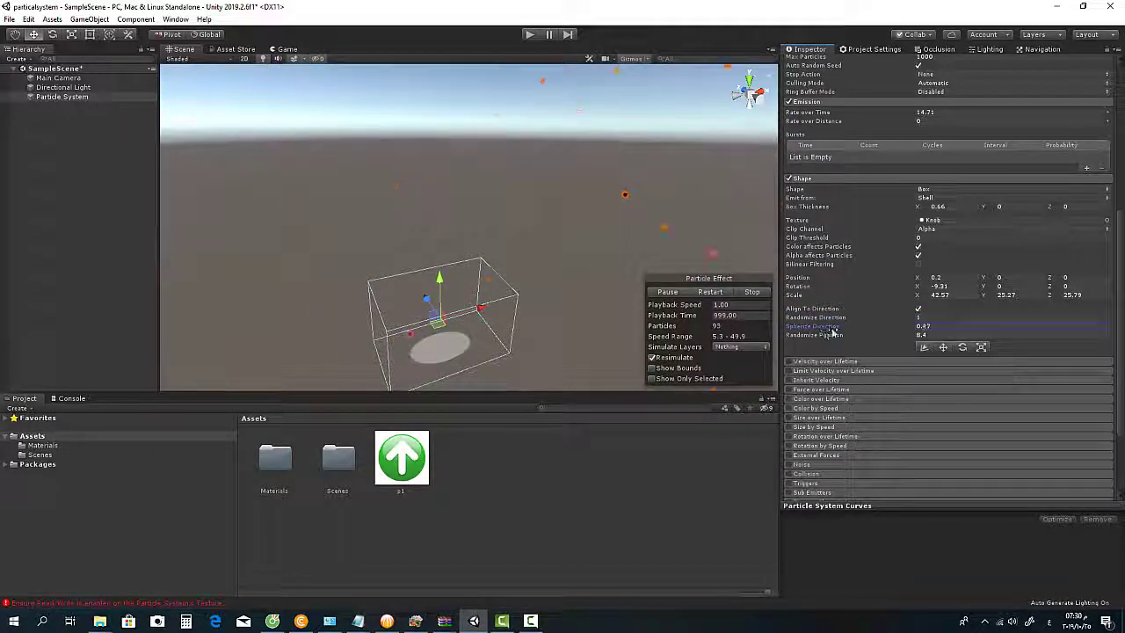
drag(748, 335, 717, 335)
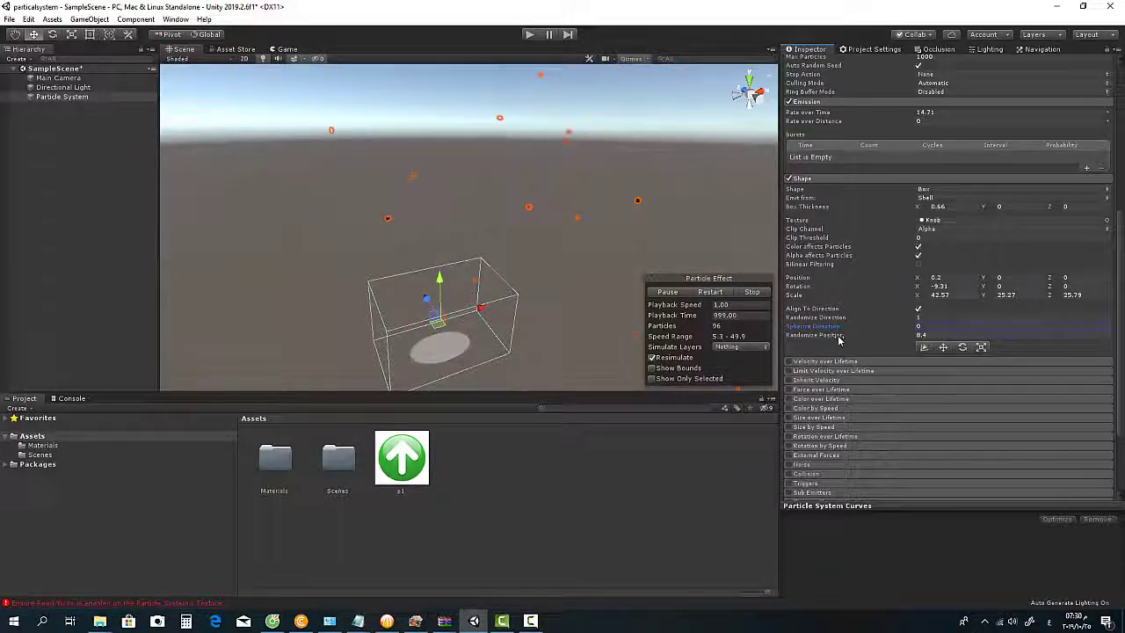
drag(838, 341, 617, 370)
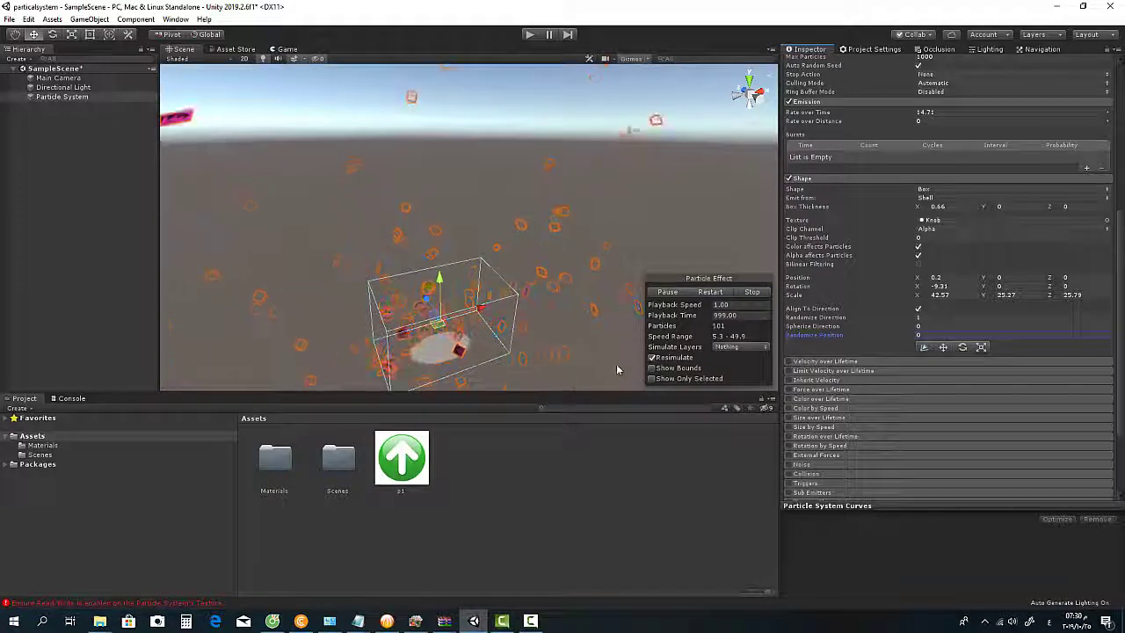
scroll(464, 328, down, 3)
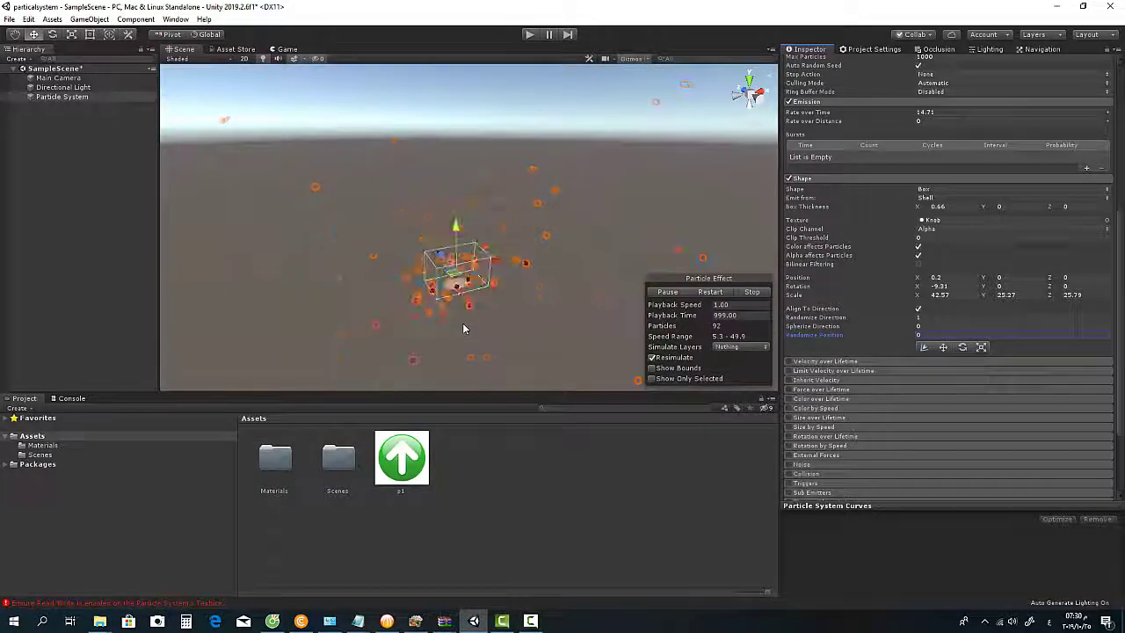
scroll(464, 329, up, 2)
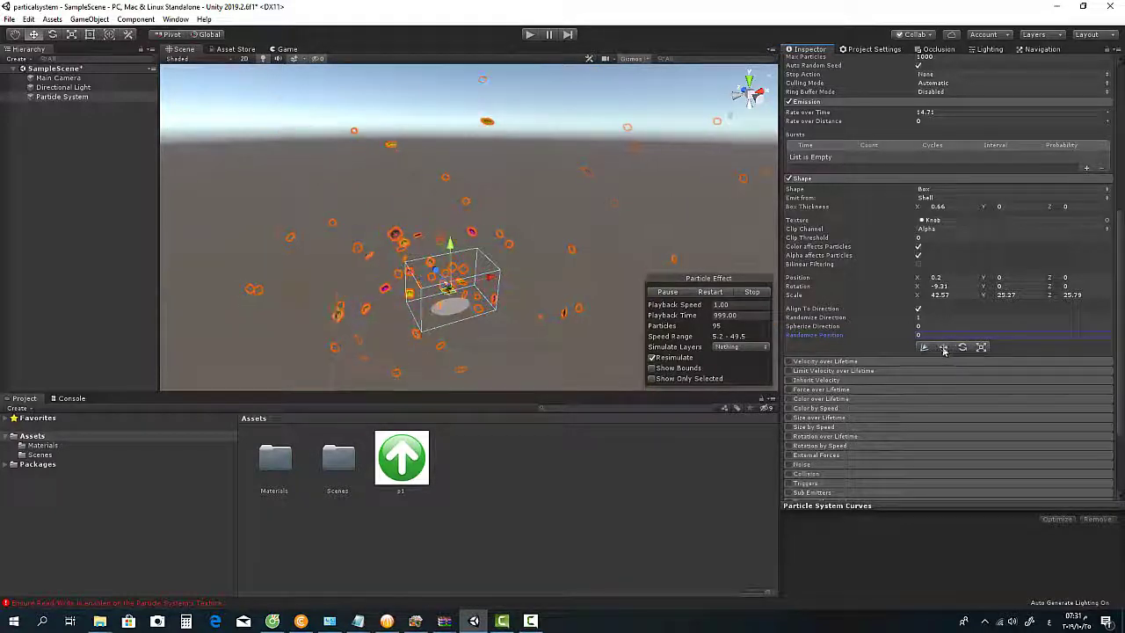
- Set the box to emit from its Edge, then change the emitter shape to Mesh
click(955, 198)
click(945, 235)
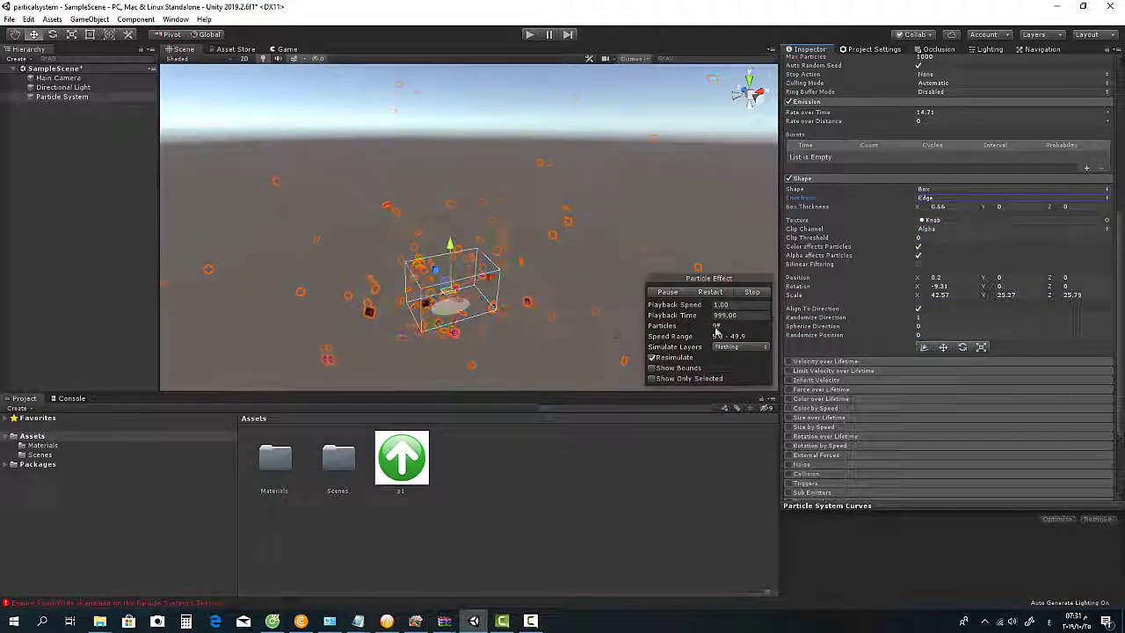
click(943, 191)
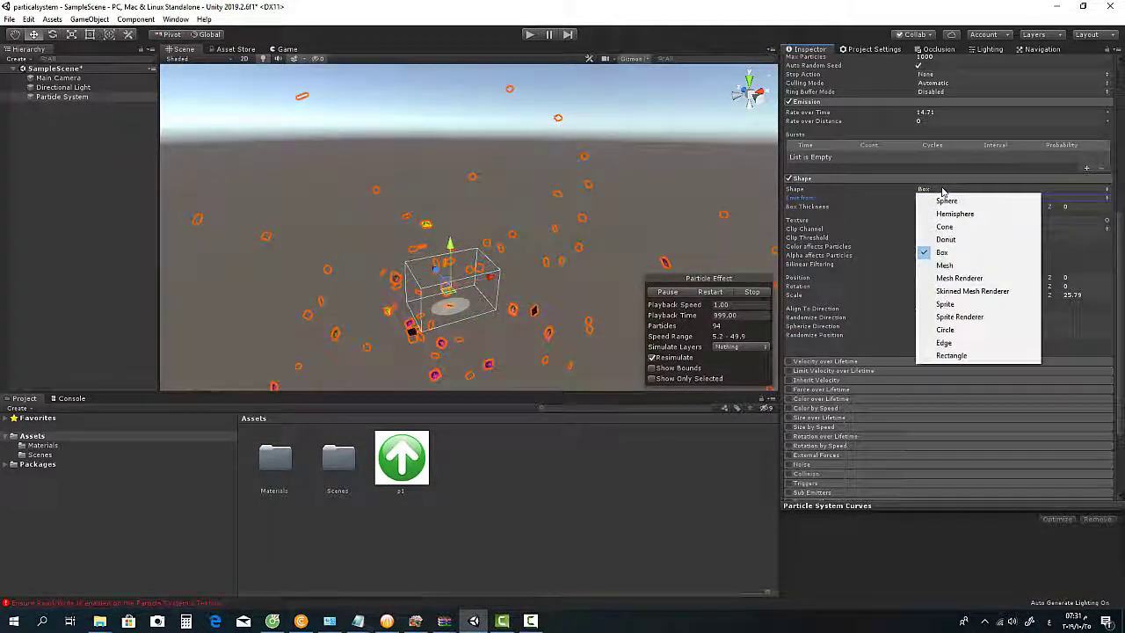
click(958, 267)
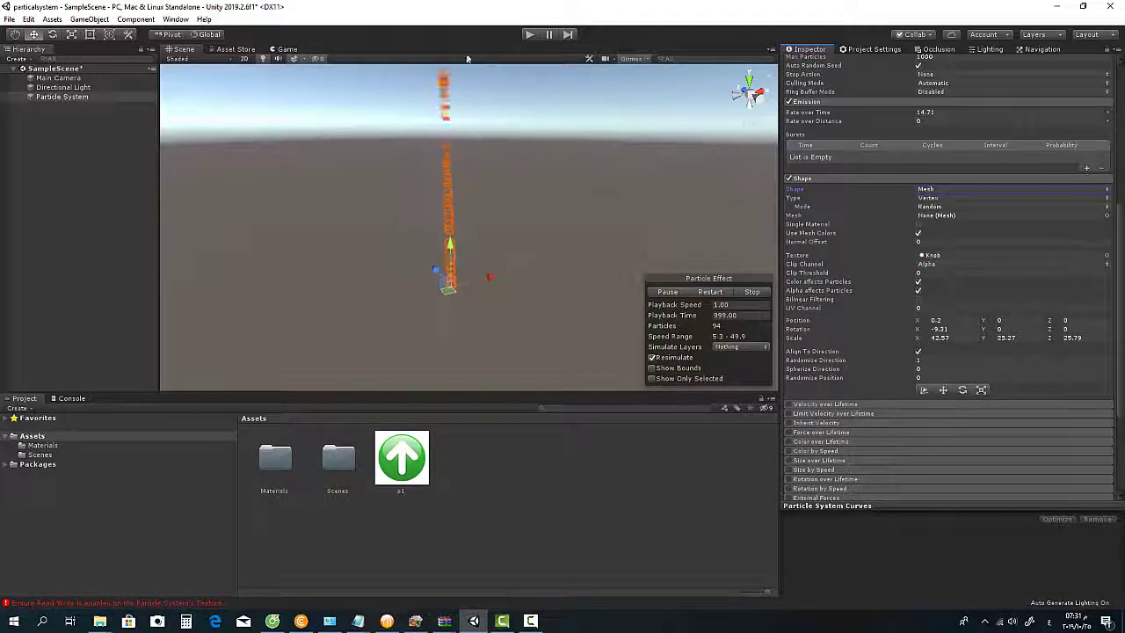
- Assign the Capsule mesh, keep Vertex emission type, and switch Mode to Loop
click(1108, 216)
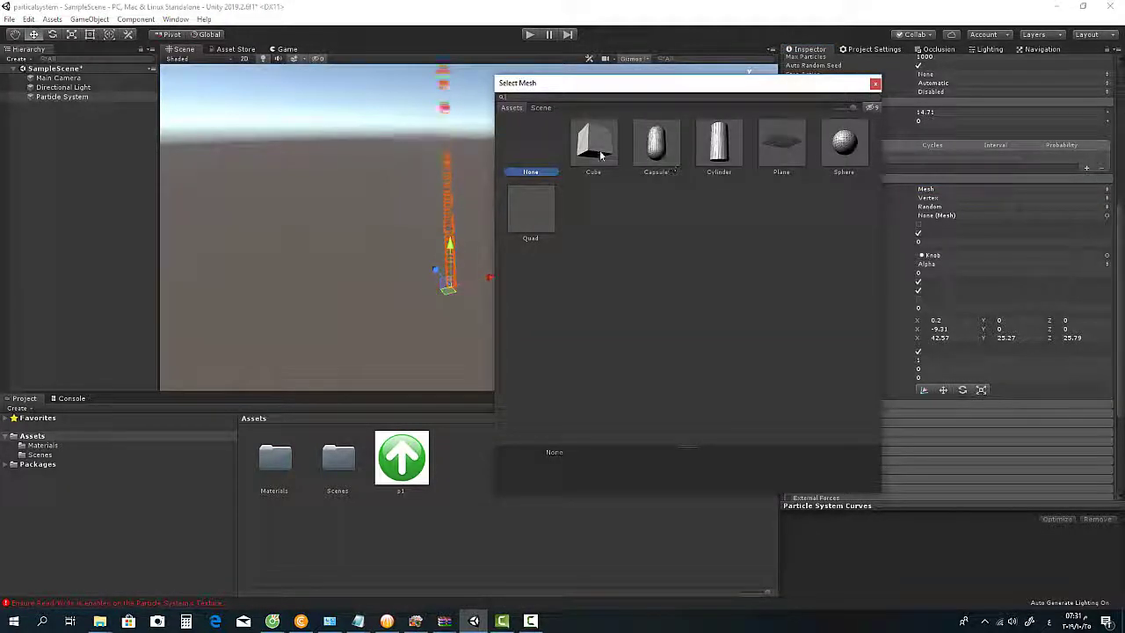
click(655, 145)
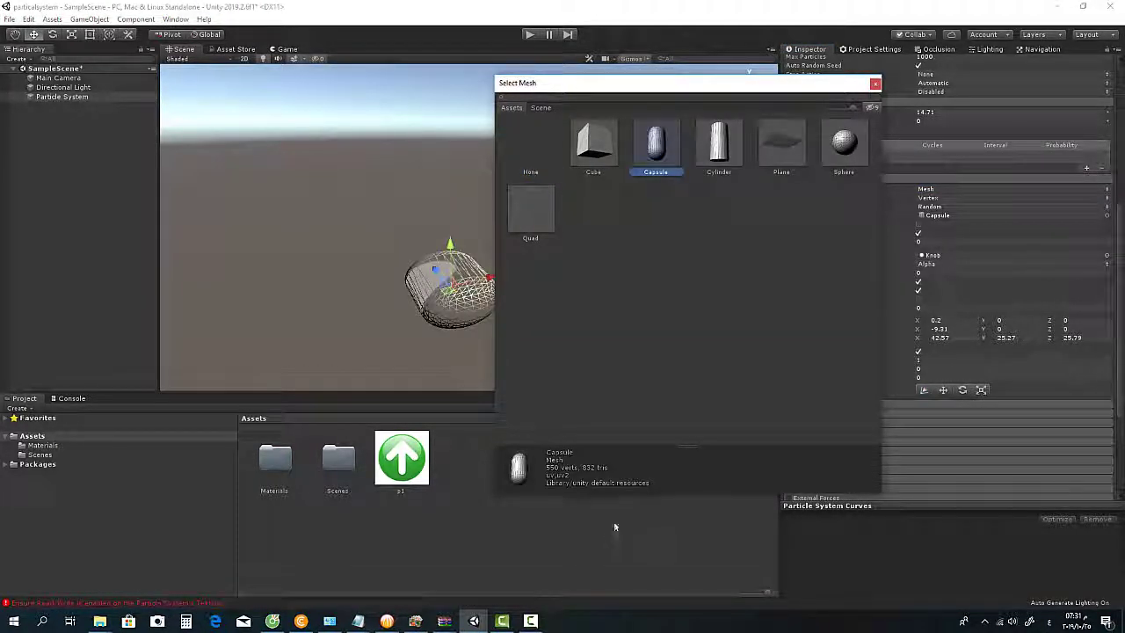
click(875, 82)
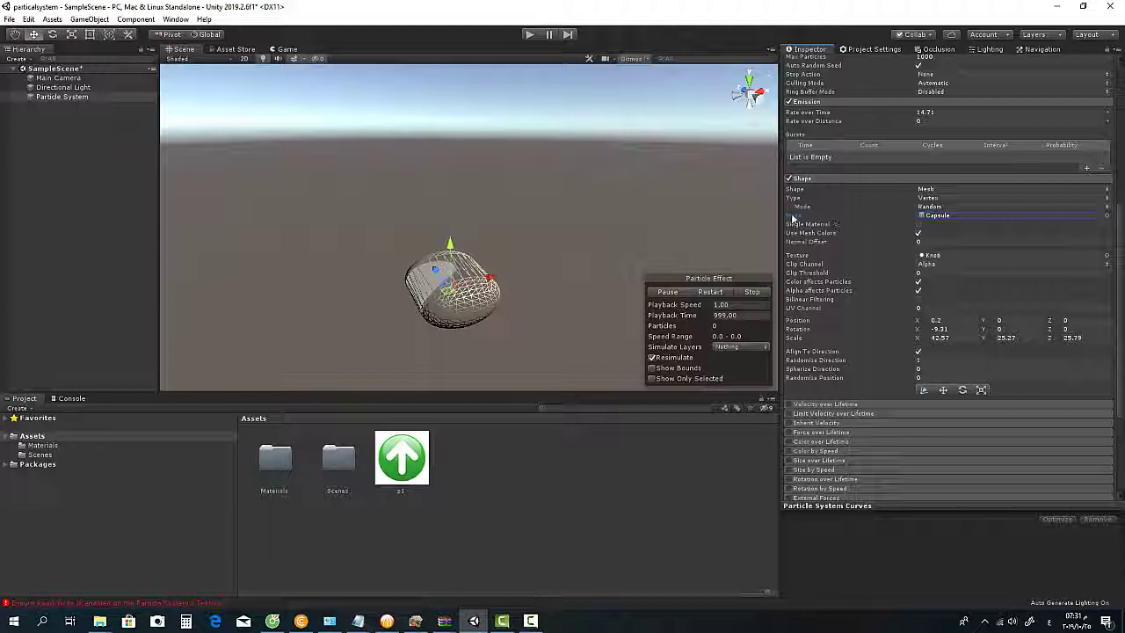
click(927, 199)
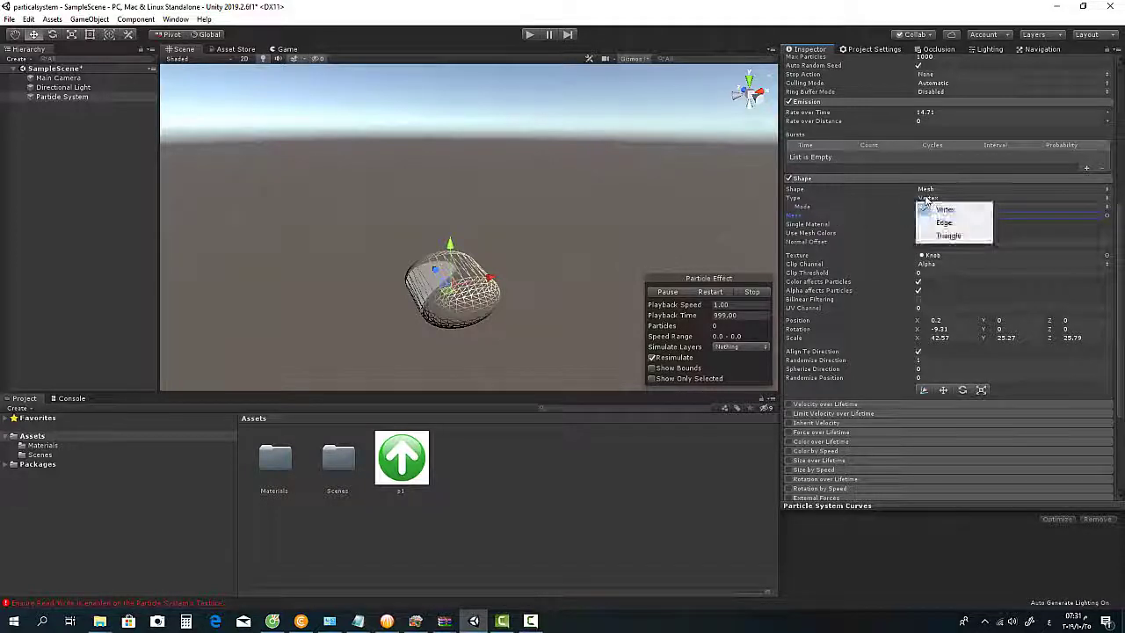
click(927, 203)
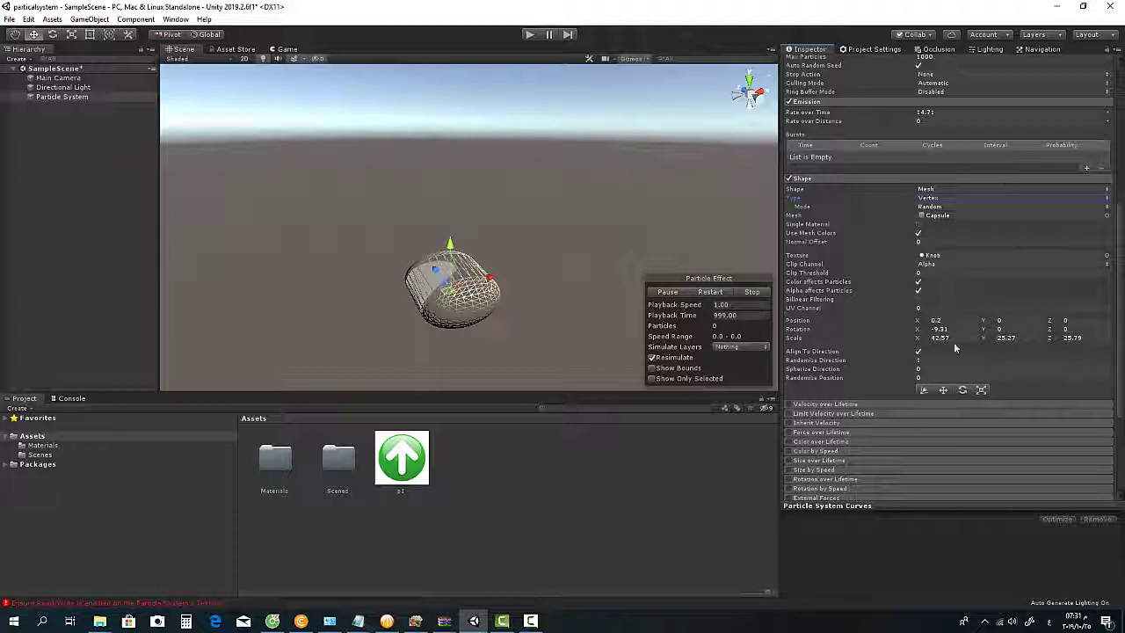
click(939, 207)
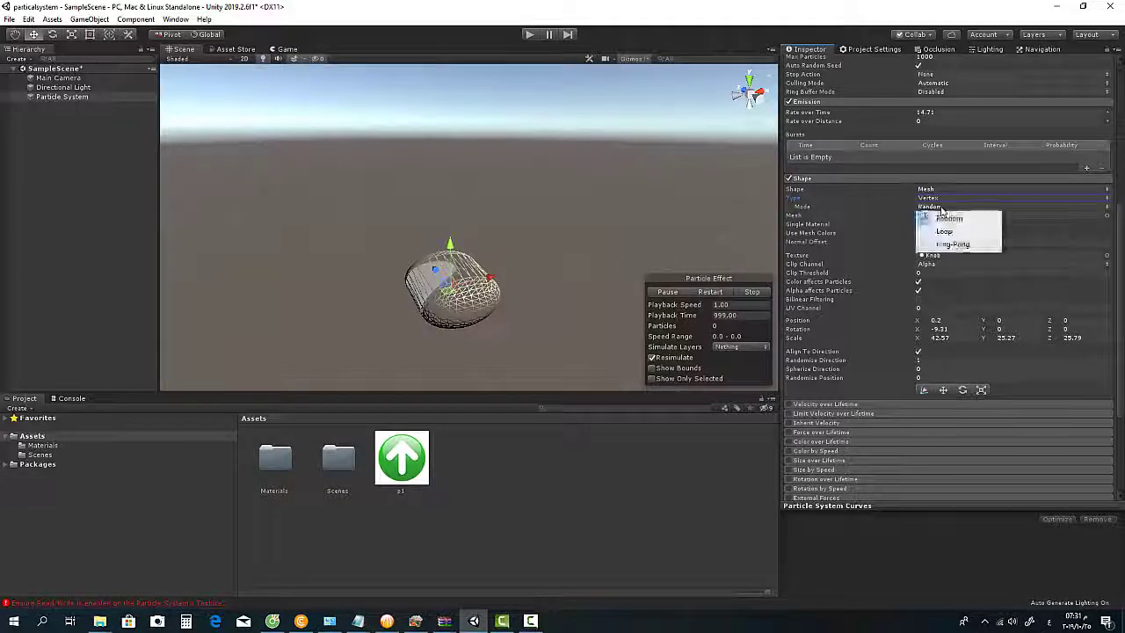
click(945, 232)
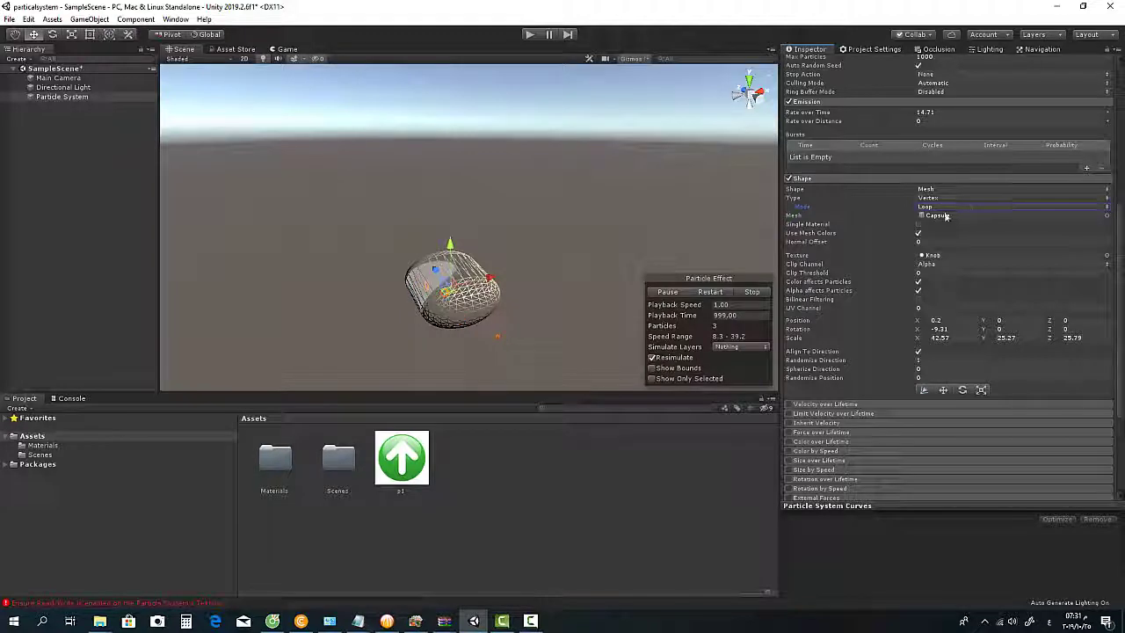
- Scale the capsule emitter shape to 24.3 × 28.5 × 12.1 and restart the particle preview
scroll(879, 240, up, 2)
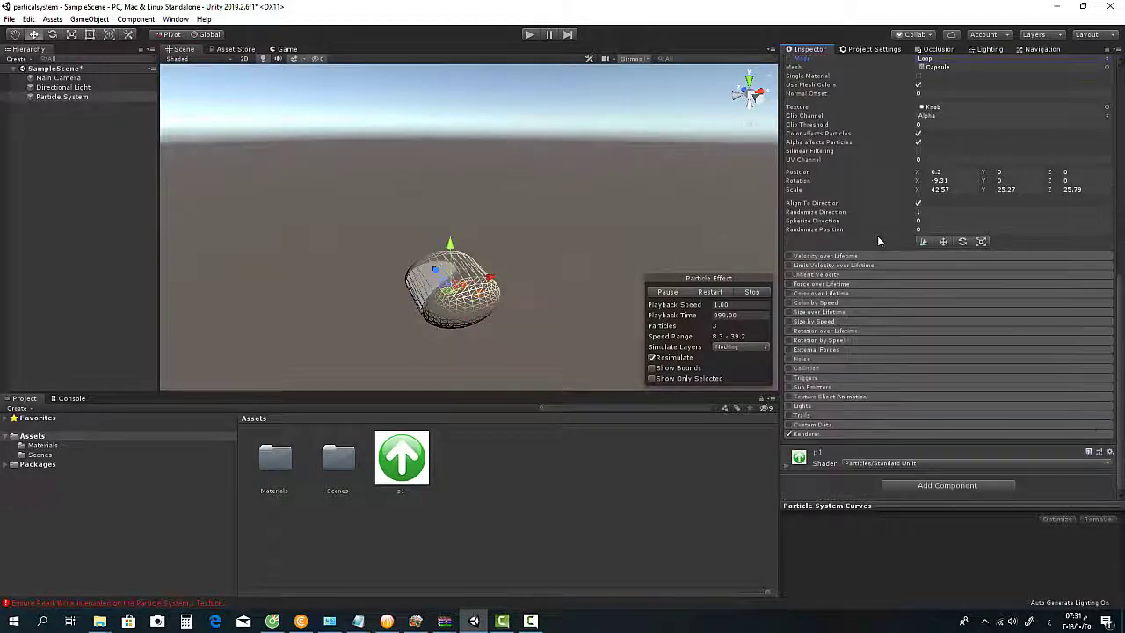
scroll(879, 241, up, 2)
scroll(879, 241, up, 3)
scroll(879, 241, up, 2)
scroll(879, 241, down, 3)
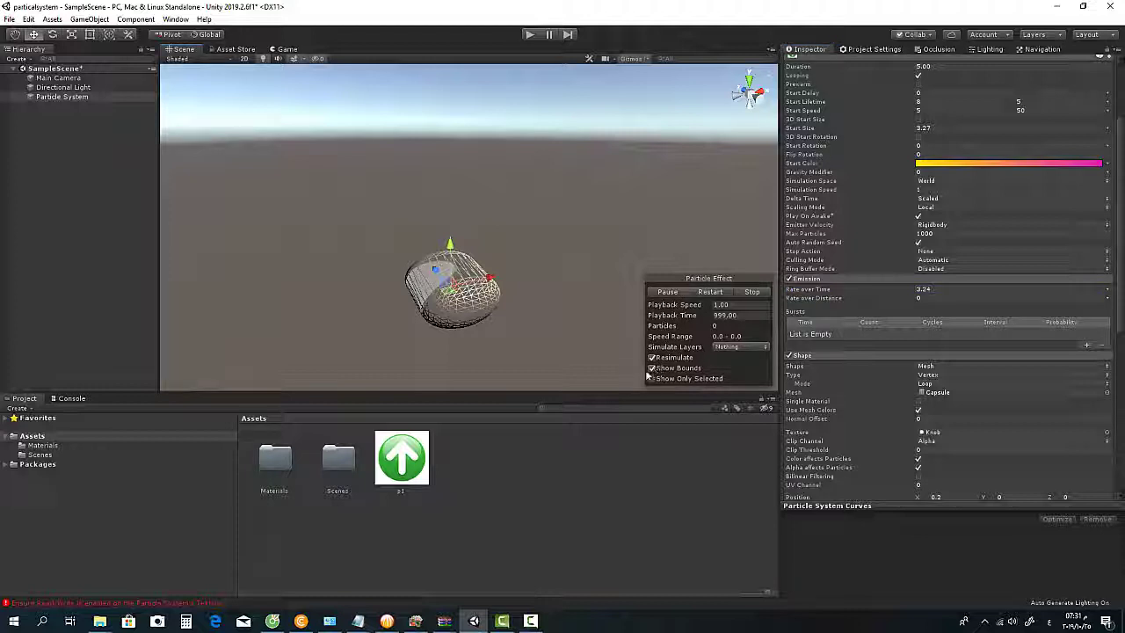
scroll(593, 236, down, 3)
scroll(592, 237, down, 2)
scroll(592, 236, down, 1)
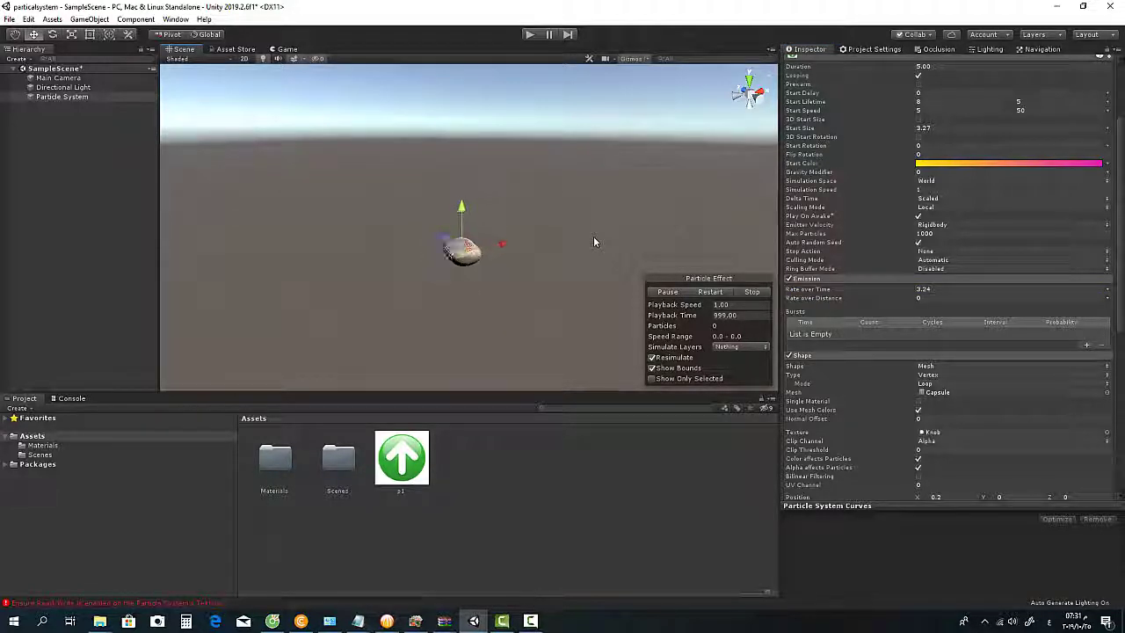
scroll(603, 246, up, 2)
scroll(607, 245, up, 1)
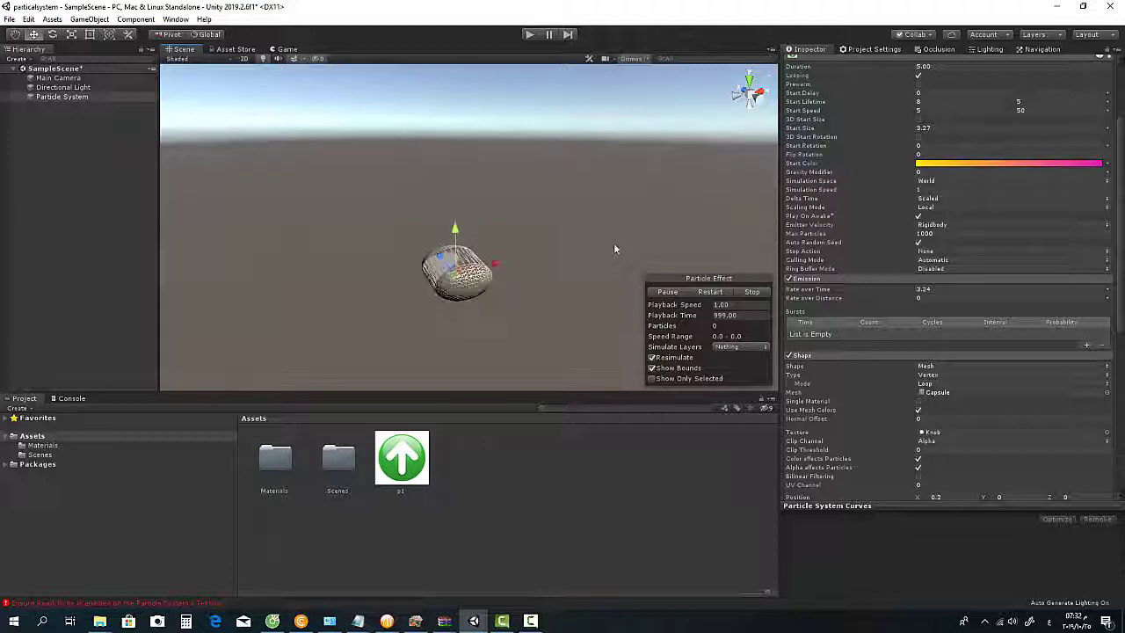
scroll(909, 368, down, 5)
scroll(897, 332, up, 3)
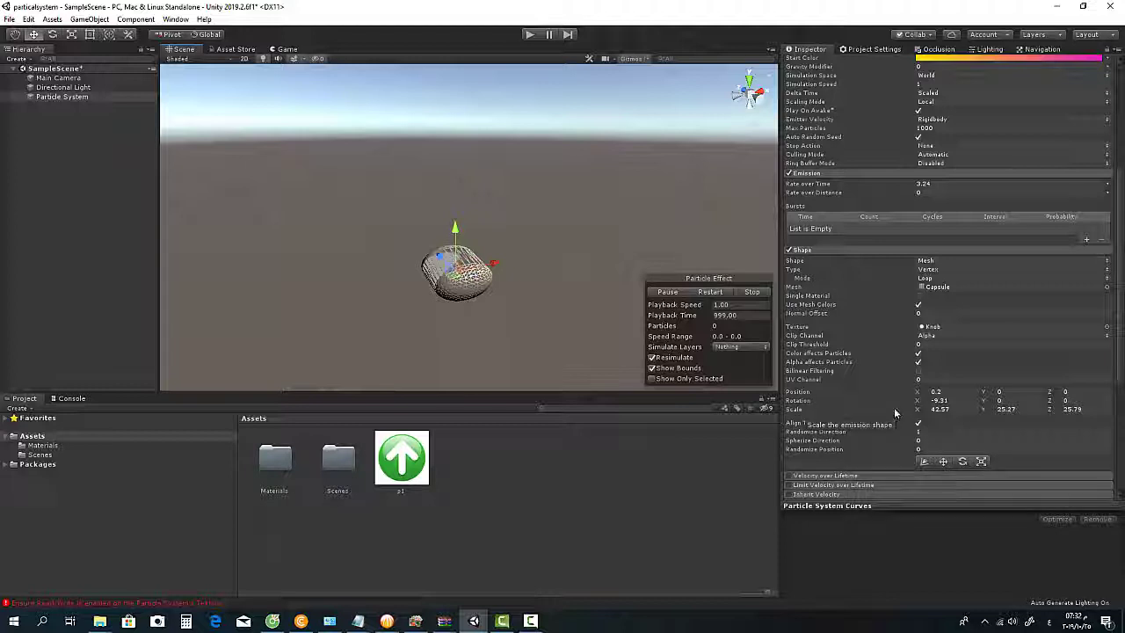
mouse_move(917, 410)
mouse_down()
mouse_move(824, 430)
mouse_move(914, 431)
mouse_up()
drag(988, 413, 998, 417)
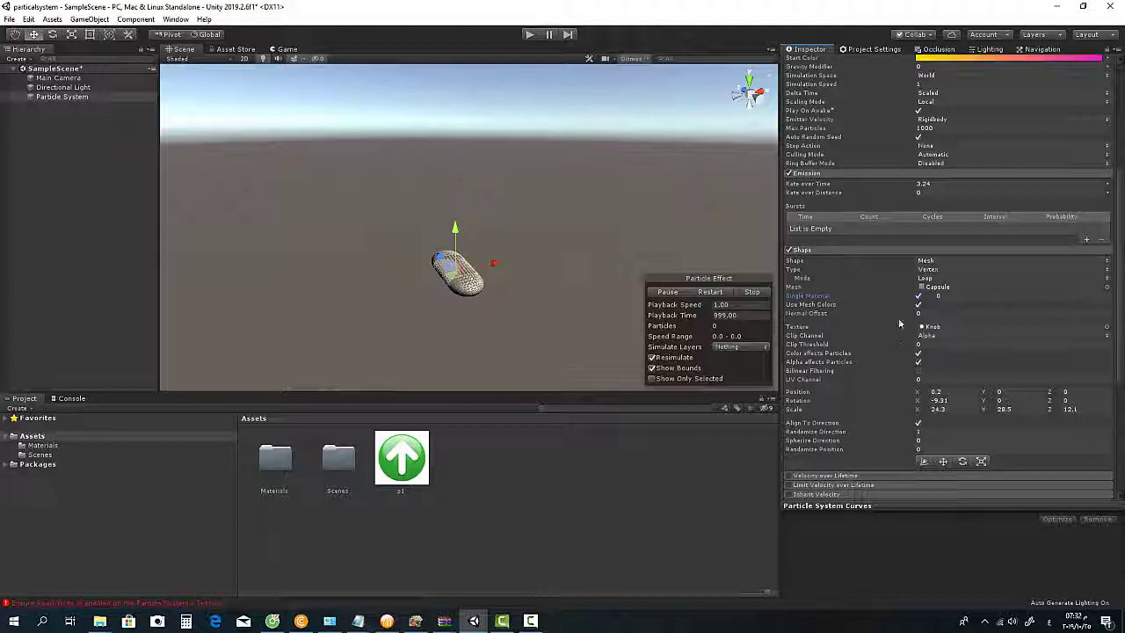
click(710, 292)
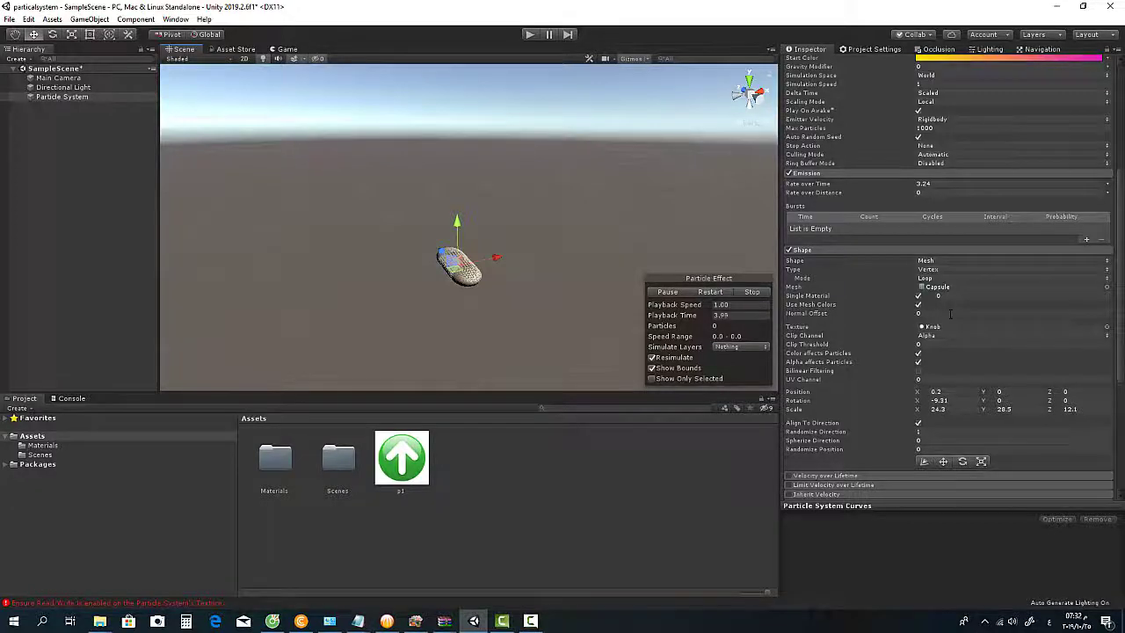
scroll(950, 316, up, 5)
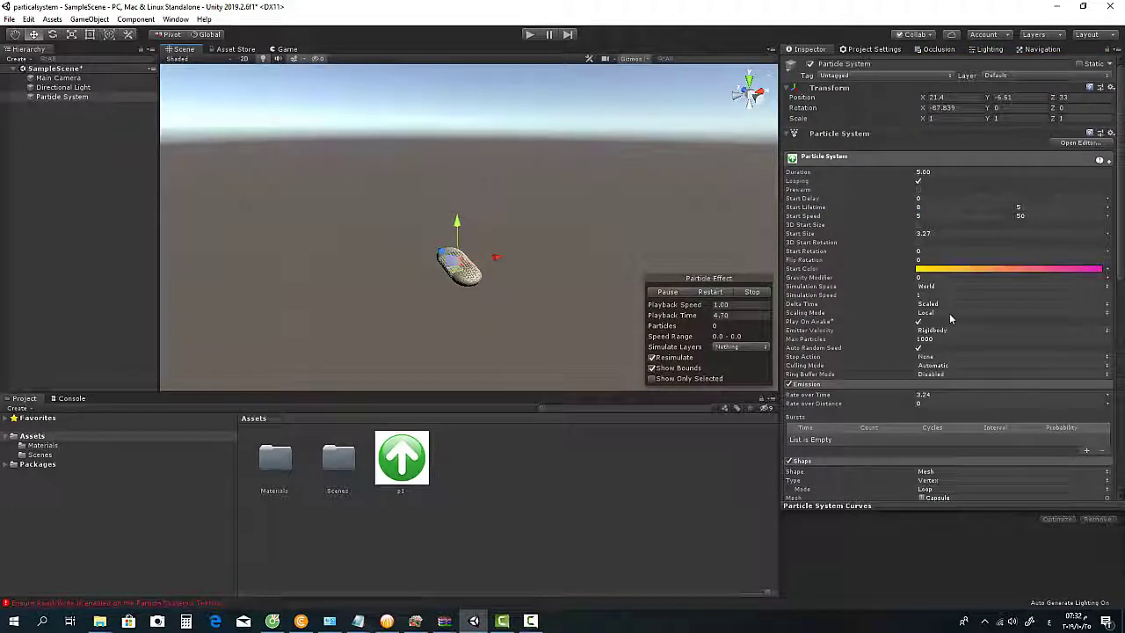
- Raise Emission Rate over Time to about 60 particles per second
click(826, 399)
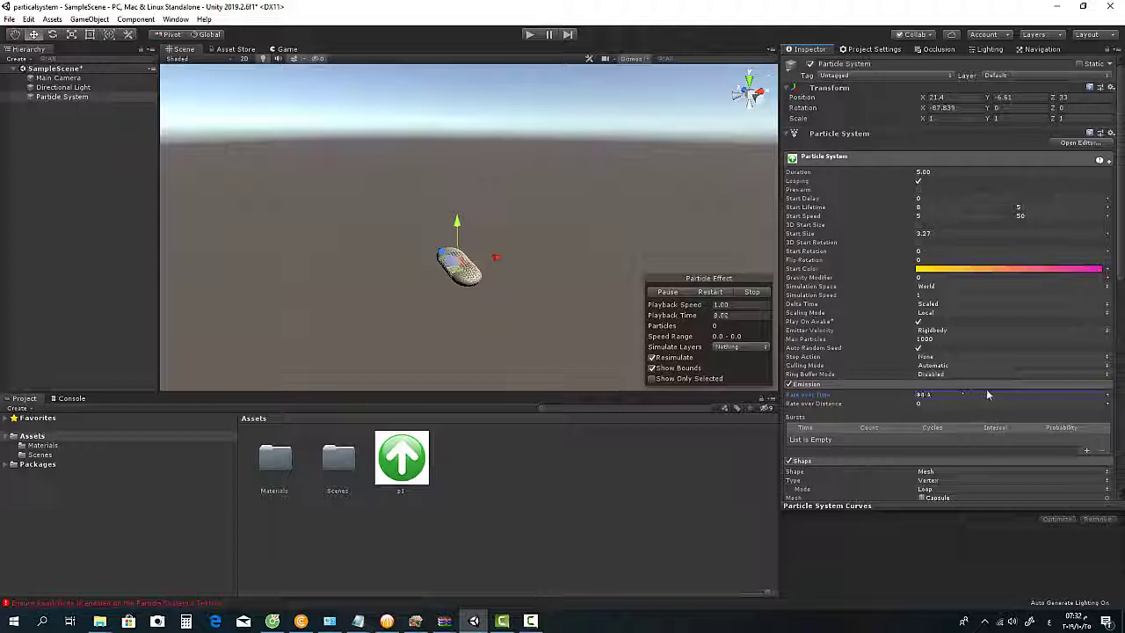
drag(987, 395, 1037, 396)
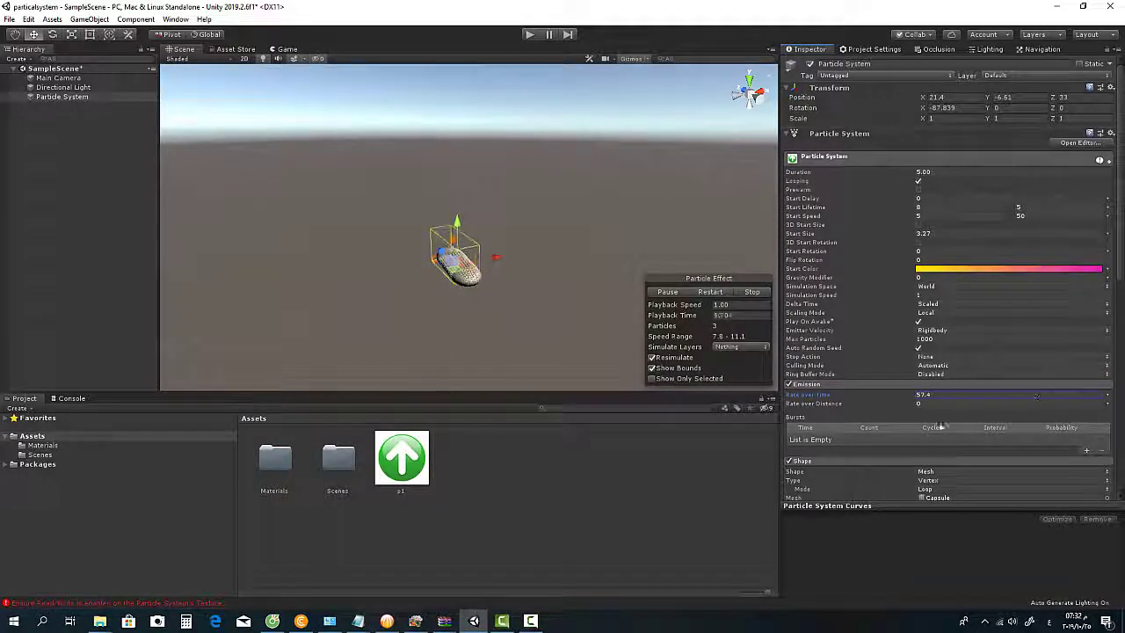
drag(848, 400, 874, 400)
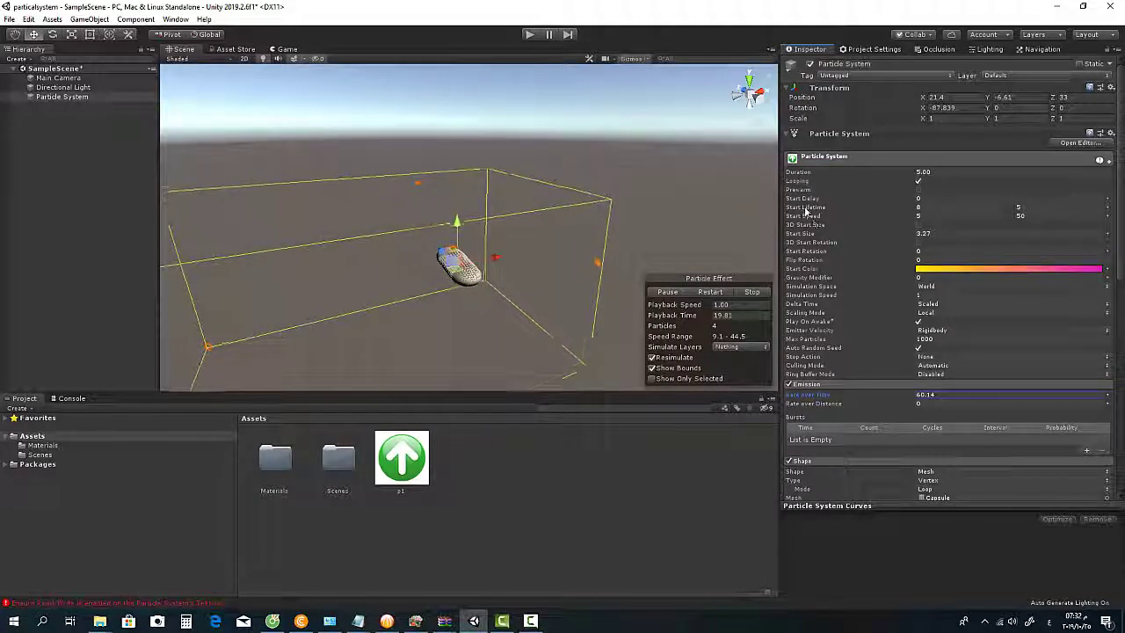
- Make Start Lifetime and Start Speed constants, at 10.1 and 19.51
drag(805, 211, 843, 214)
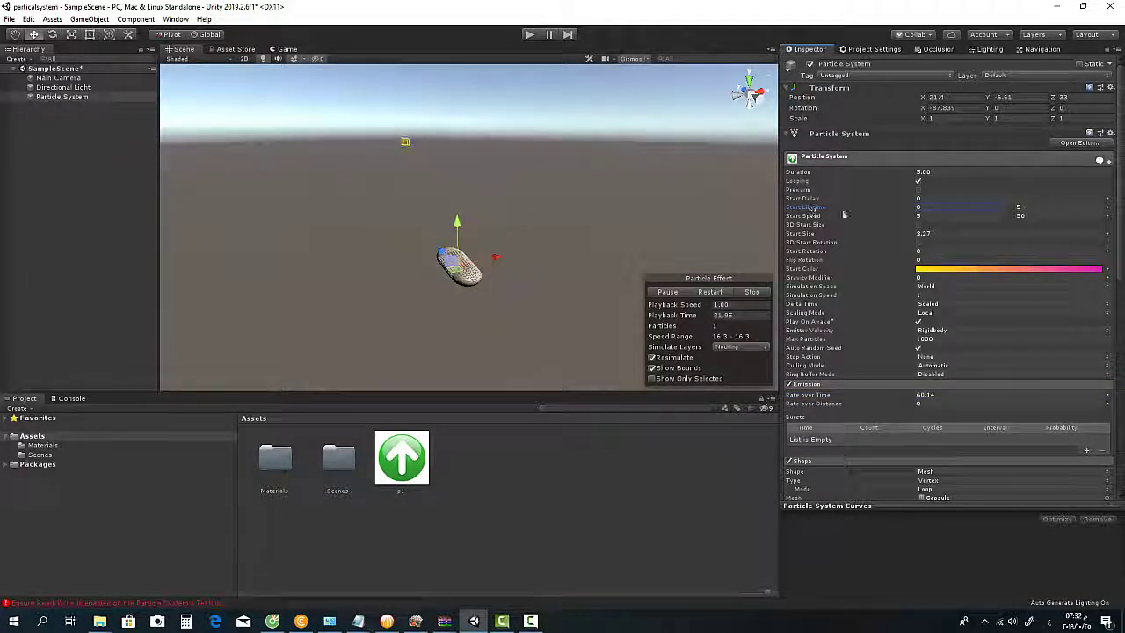
click(1108, 208)
click(1046, 220)
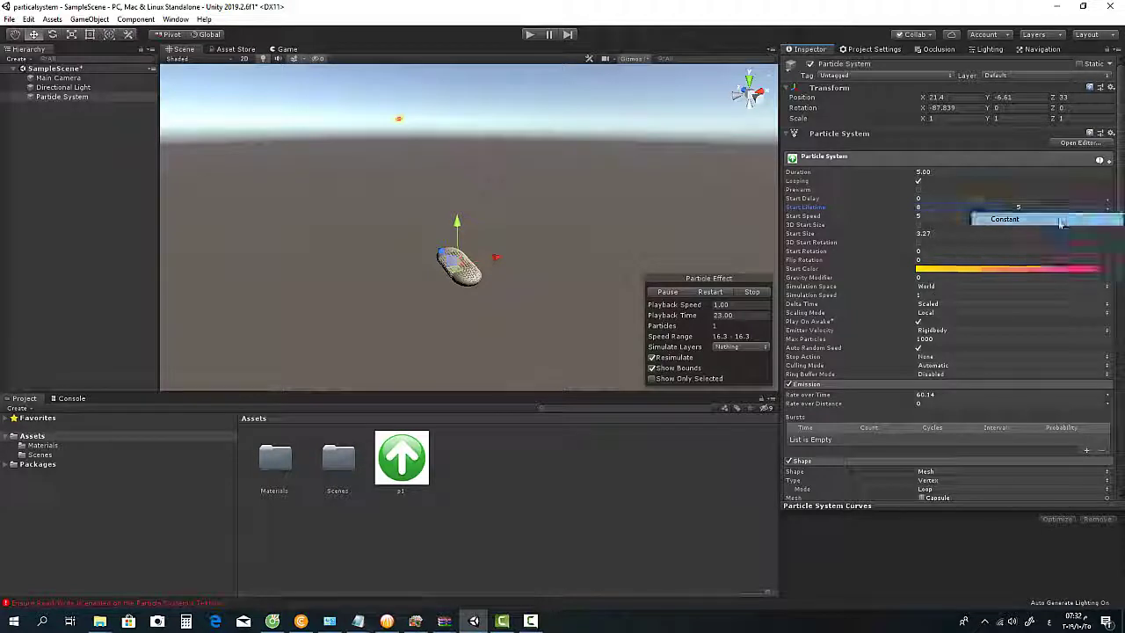
click(1109, 216)
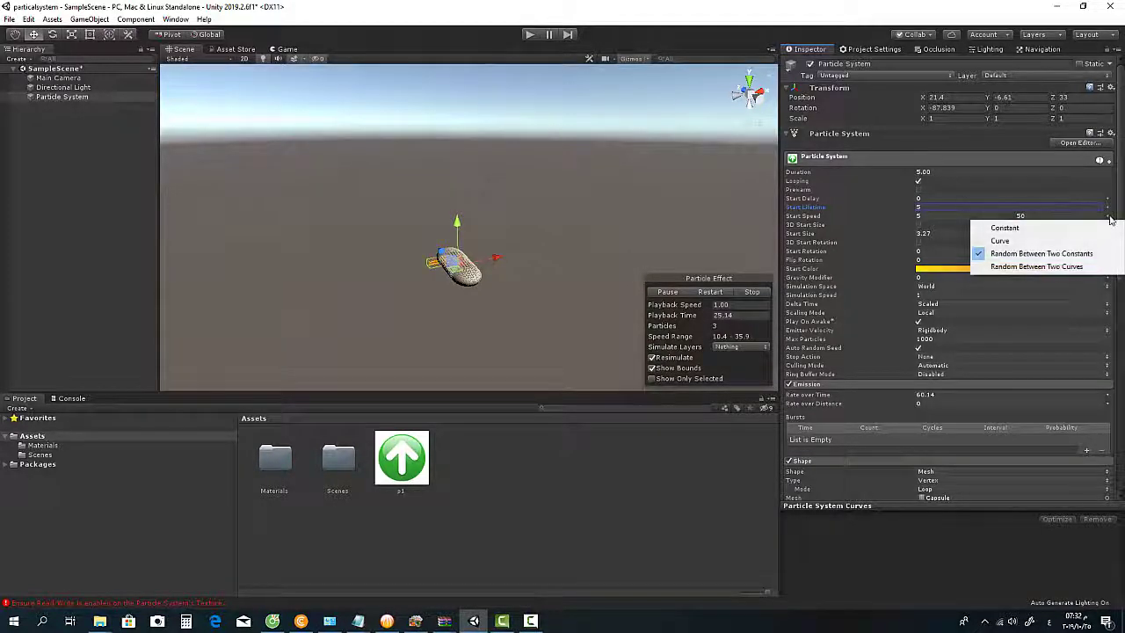
click(1040, 230)
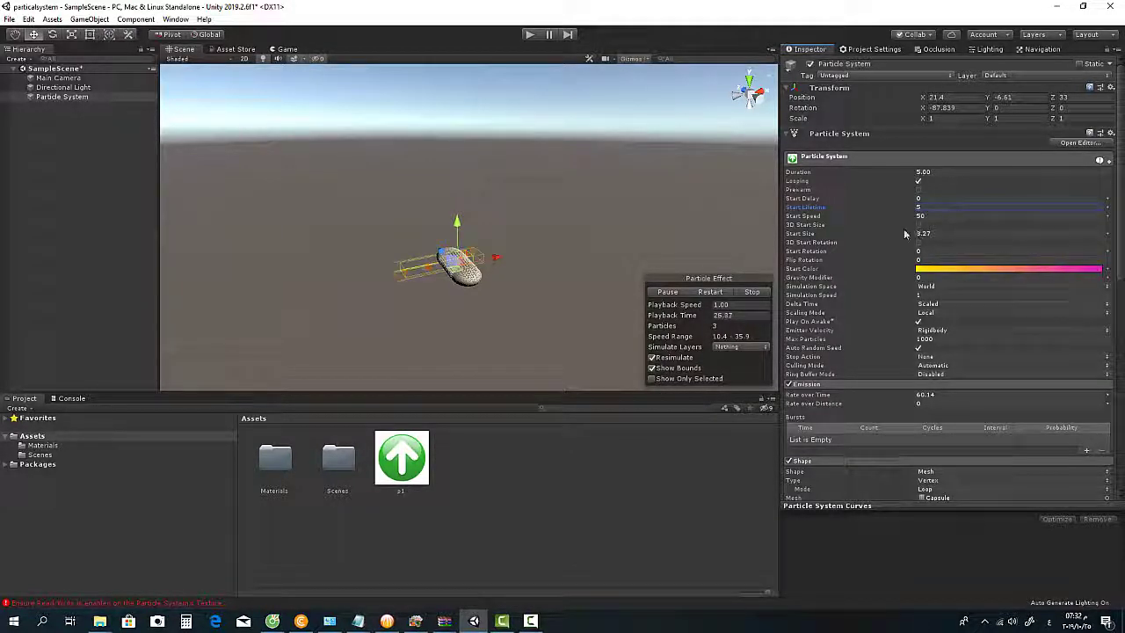
mouse_move(831, 208)
mouse_down()
mouse_move(830, 221)
mouse_move(546, 265)
mouse_up()
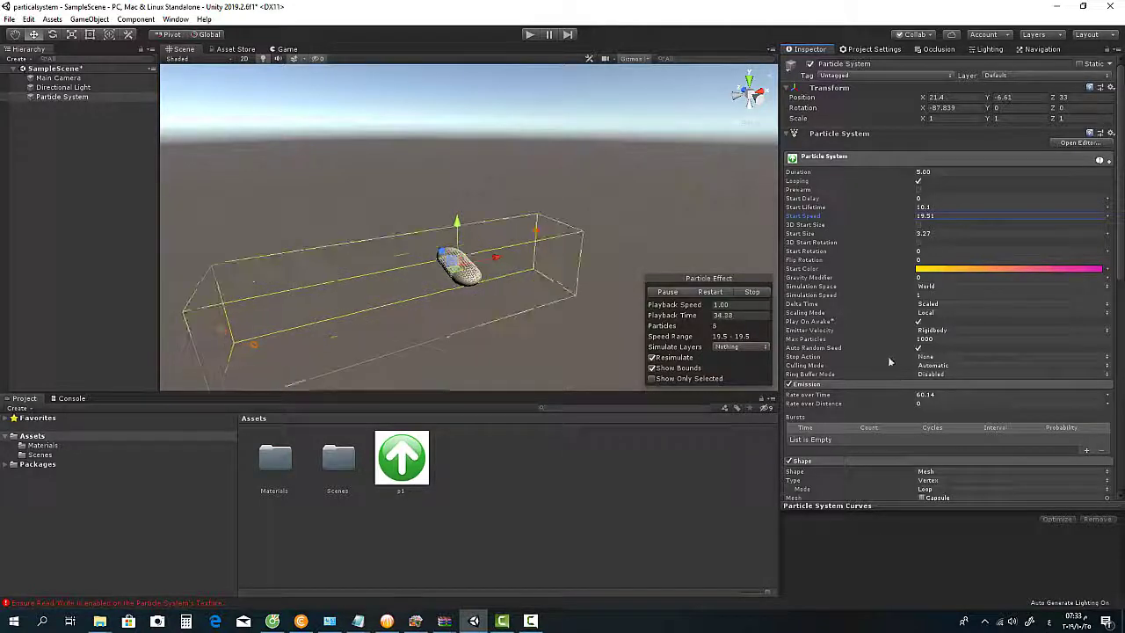
scroll(911, 380, down, 5)
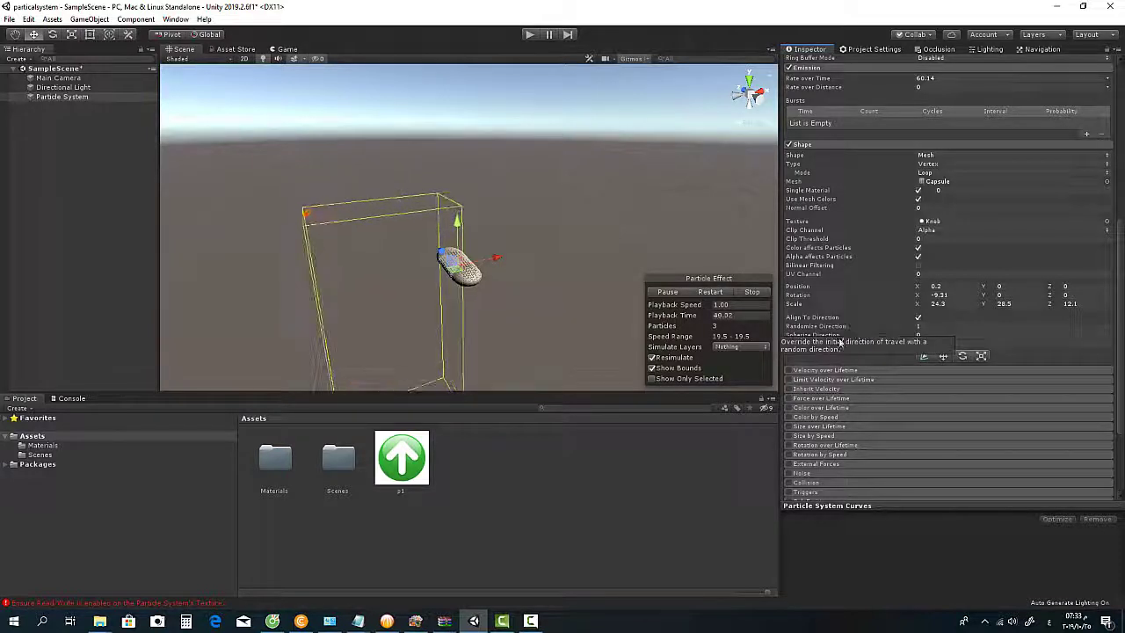
- Toggle Align To Direction and set Randomize Direction to 0
click(918, 318)
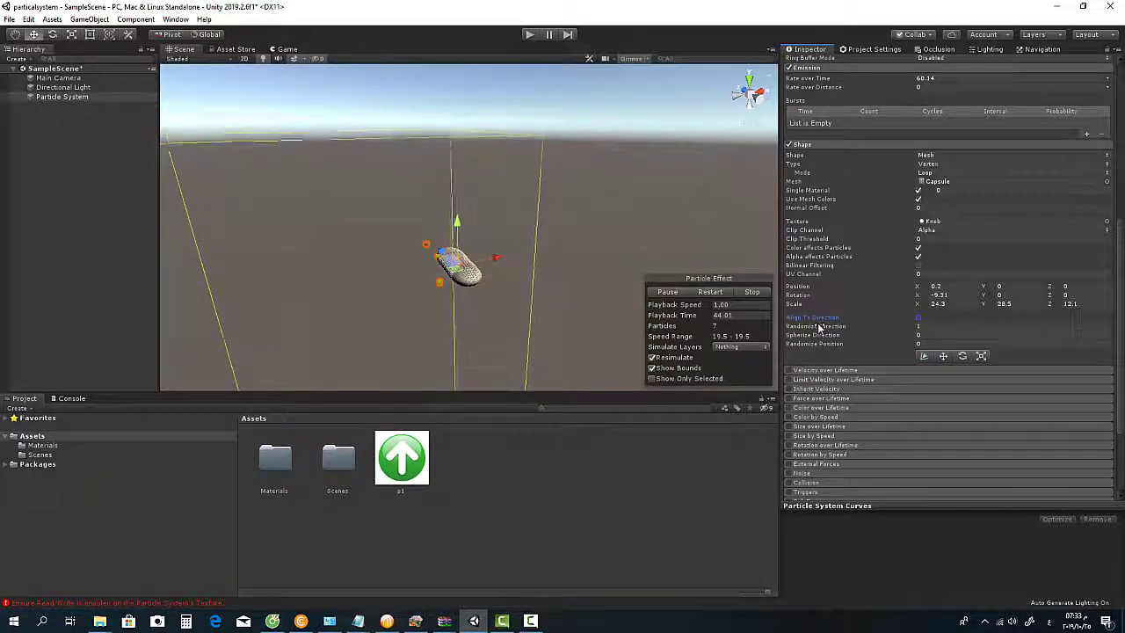
mouse_move(817, 327)
mouse_down()
mouse_move(777, 328)
mouse_move(895, 340)
mouse_up()
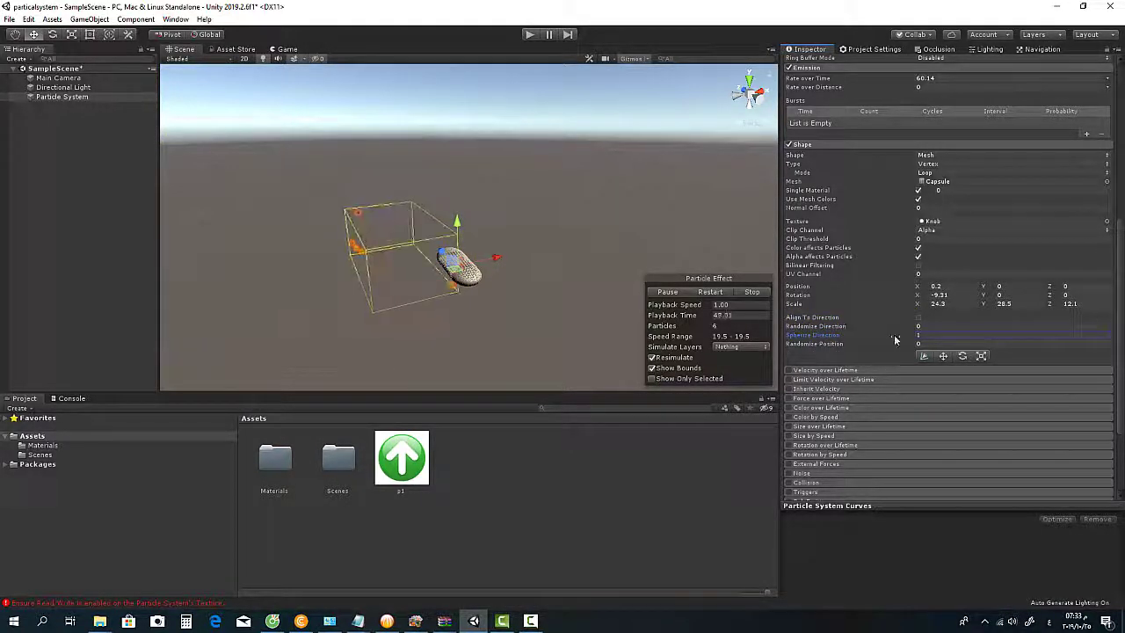
scroll(943, 315, up, 5)
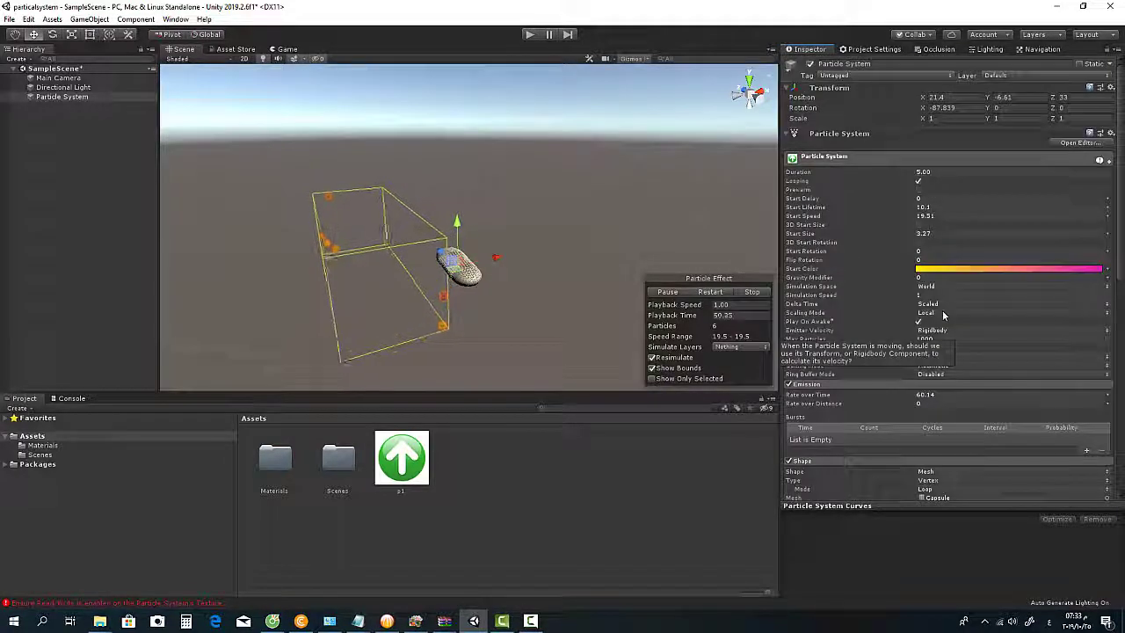
scroll(932, 308, down, 3)
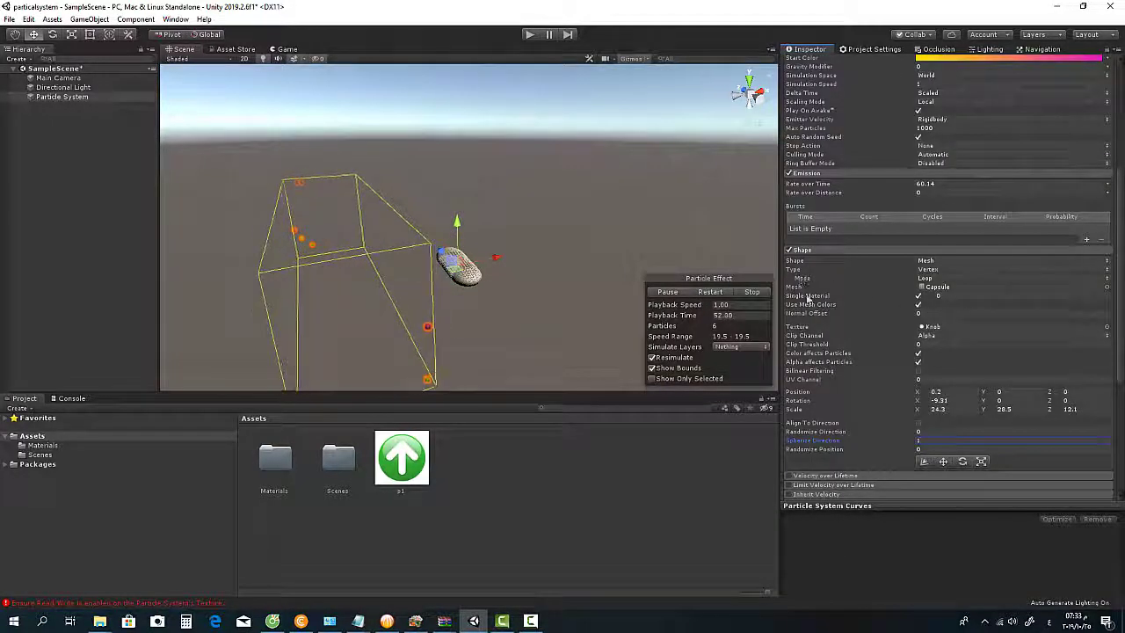
- Switch the mesh emission Mode from Loop to Ping-Pong
click(944, 279)
click(946, 291)
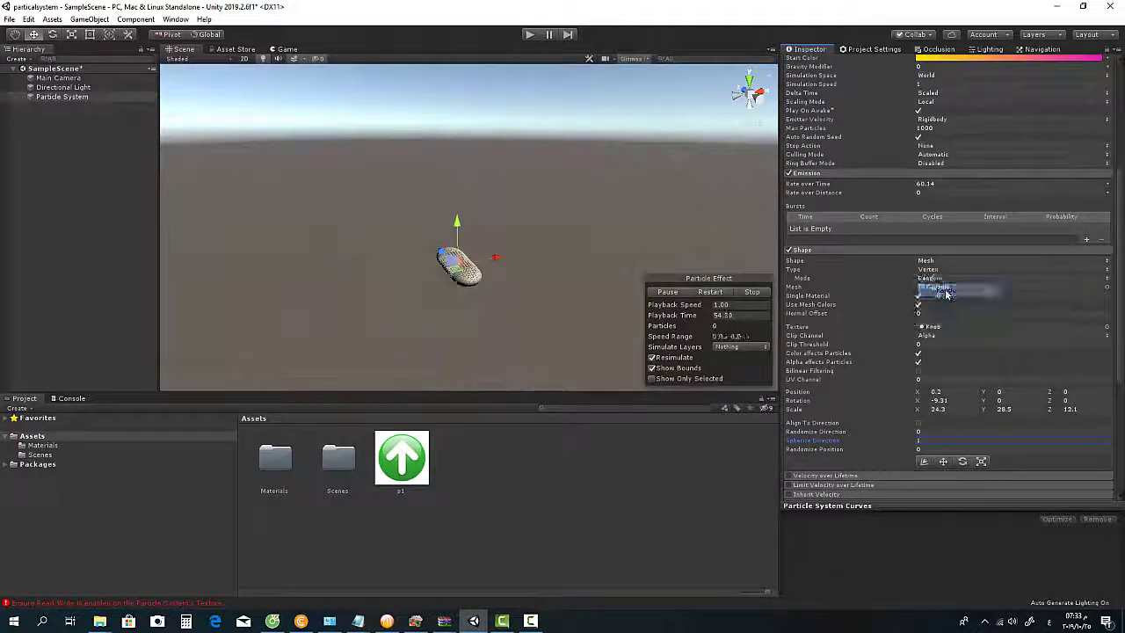
click(955, 278)
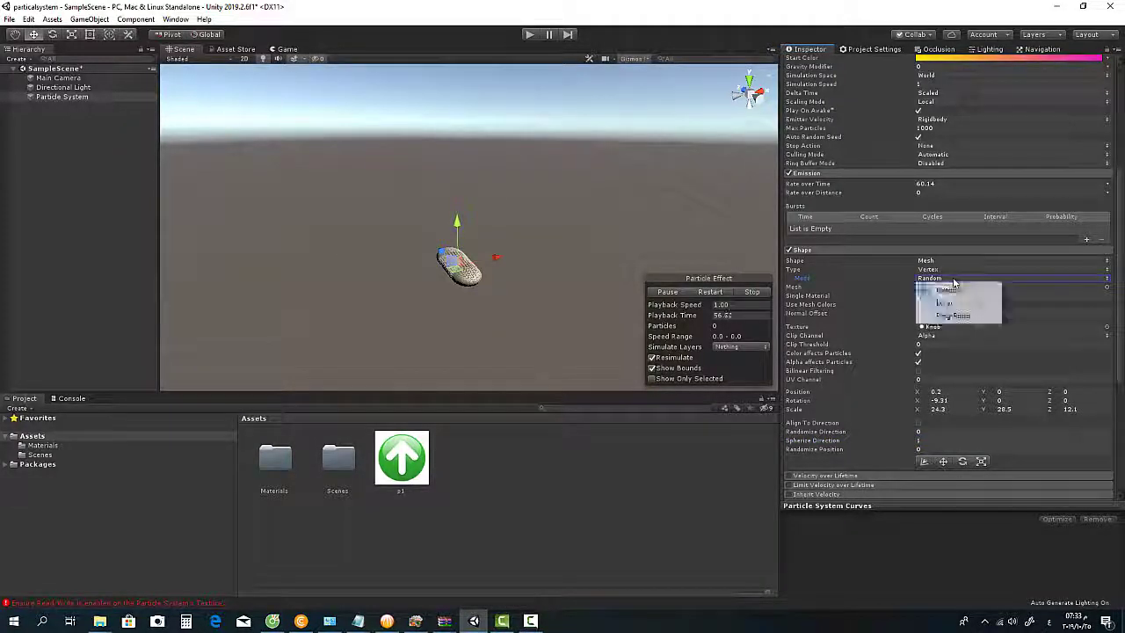
click(959, 315)
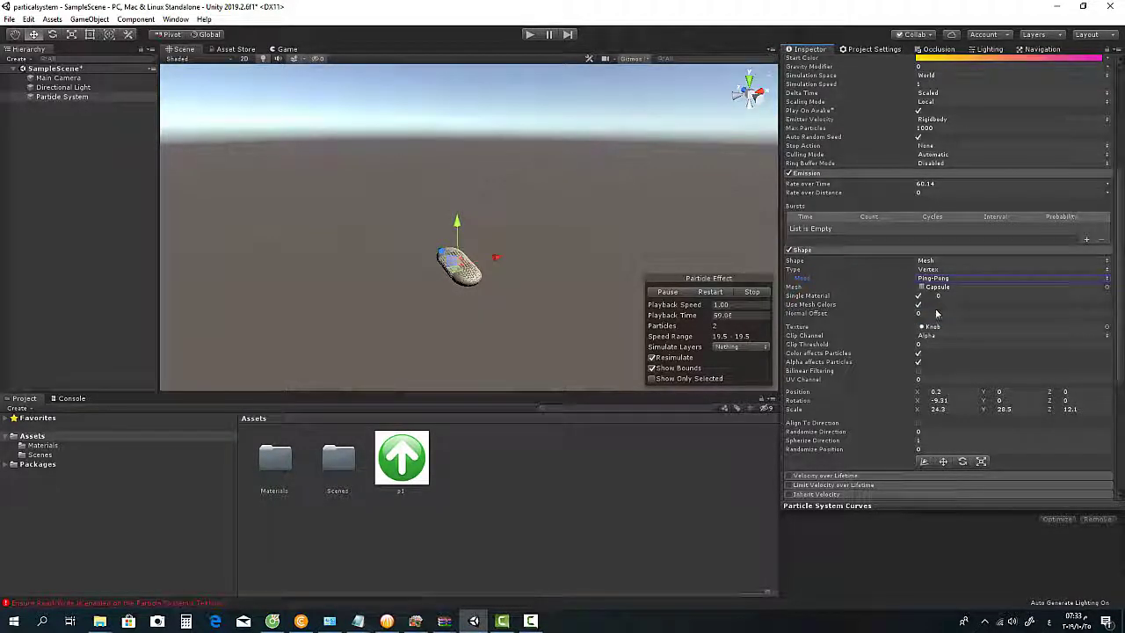
click(953, 262)
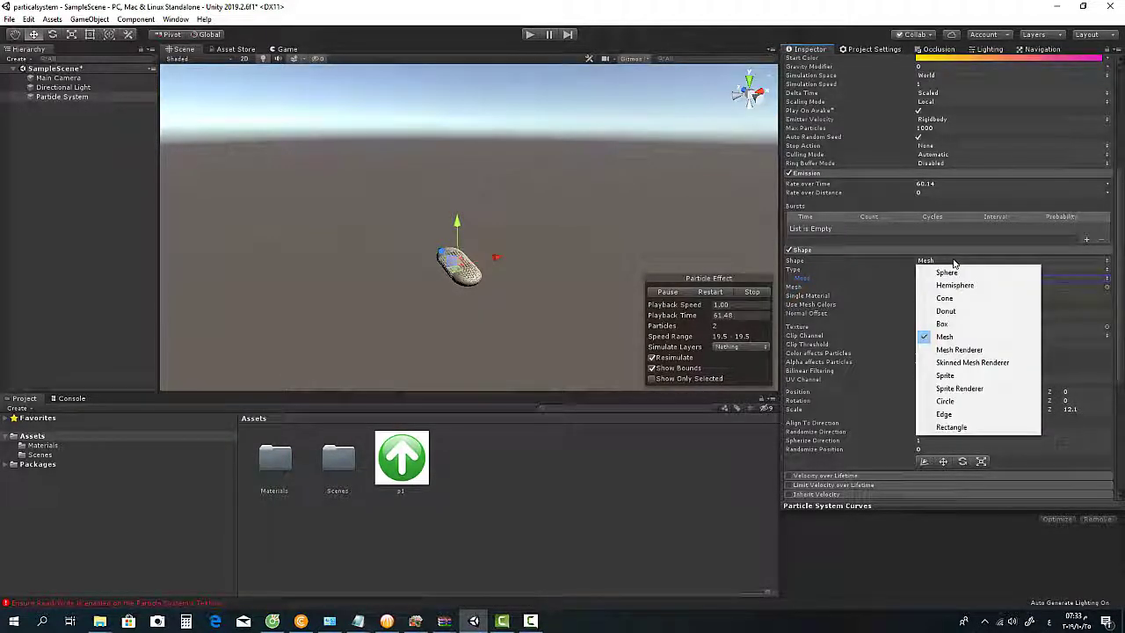
- Change the emitter shape to Mesh Renderer
click(967, 350)
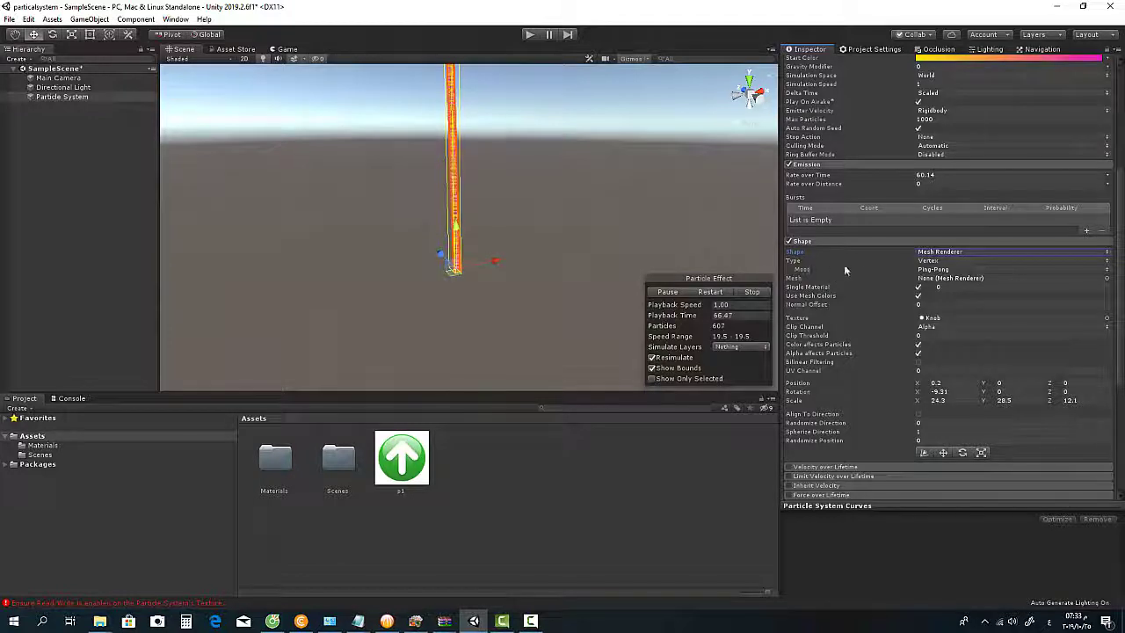
click(1106, 278)
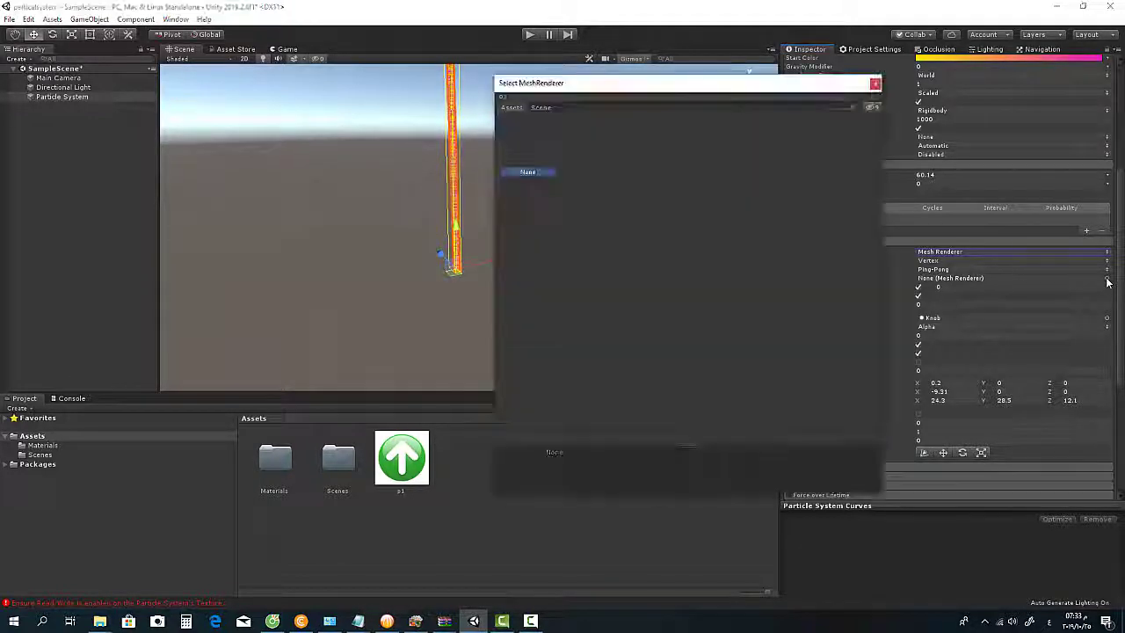
key(Escape)
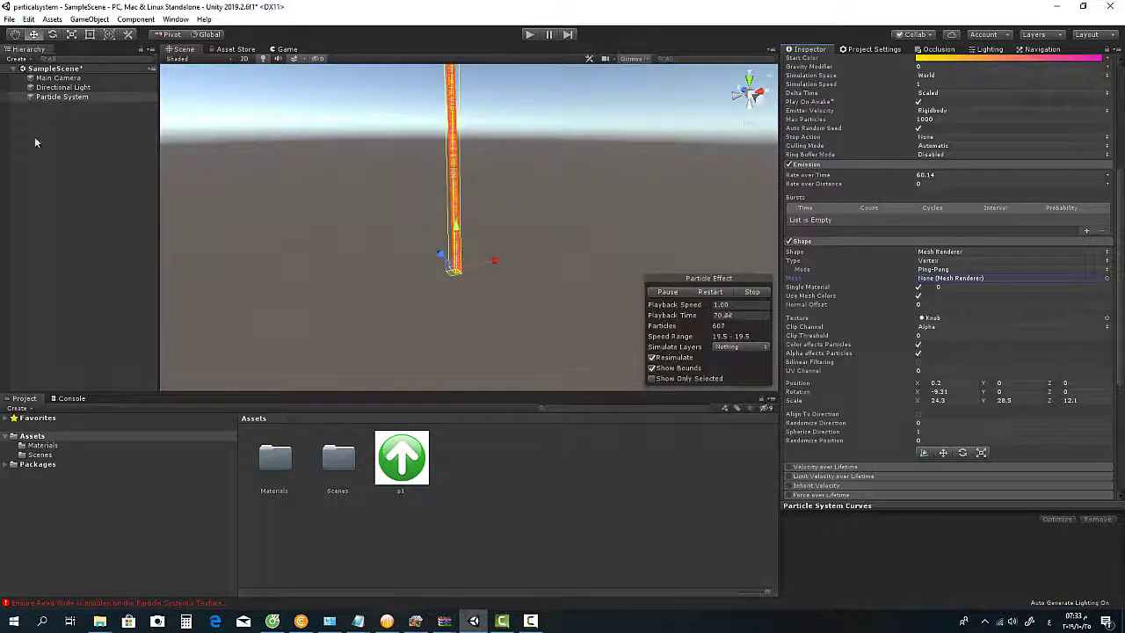
- Add a 3D Cylinder object to the scene
click(75, 135)
right_click(76, 135)
mouse_move(132, 260)
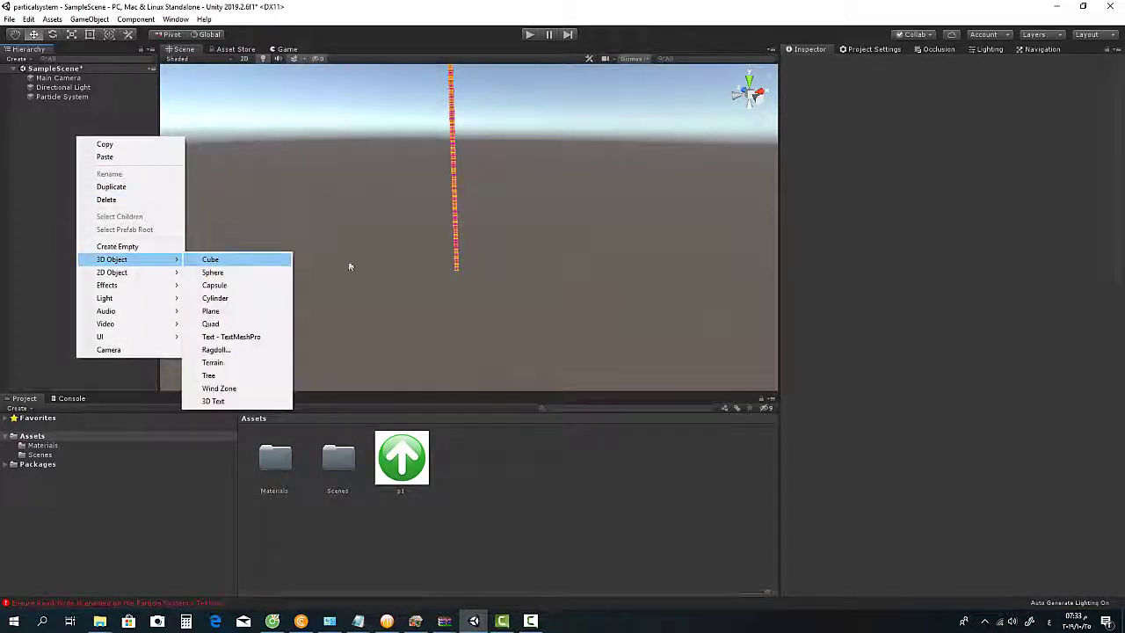
click(251, 297)
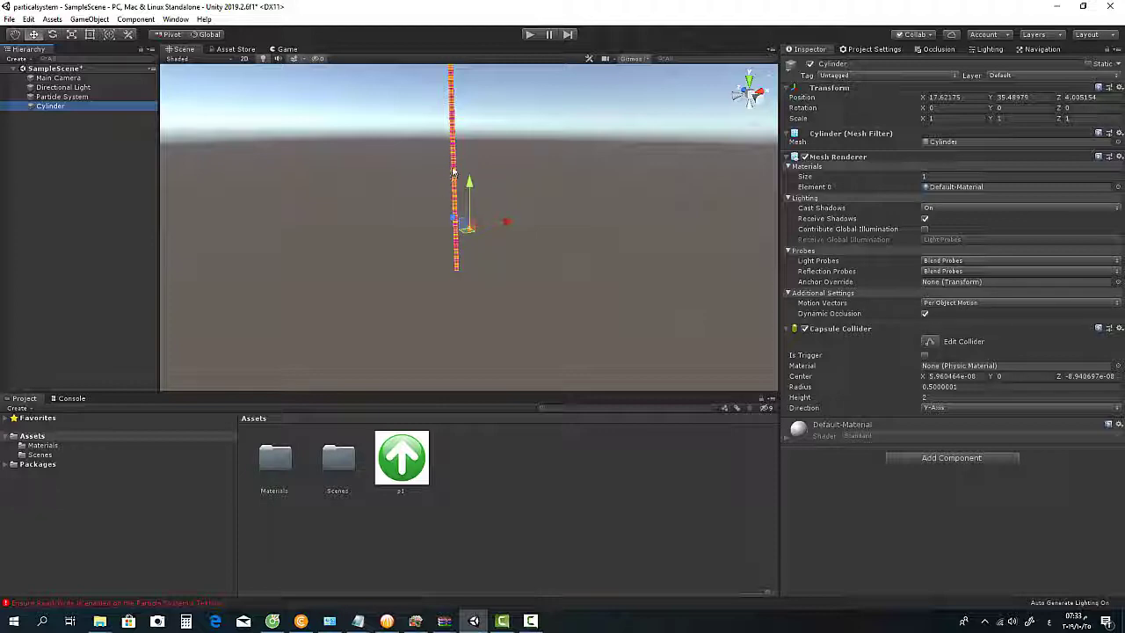
- Assign the Cylinder as the Particle System's emitting Mesh Renderer
click(454, 174)
scroll(956, 430, down, 5)
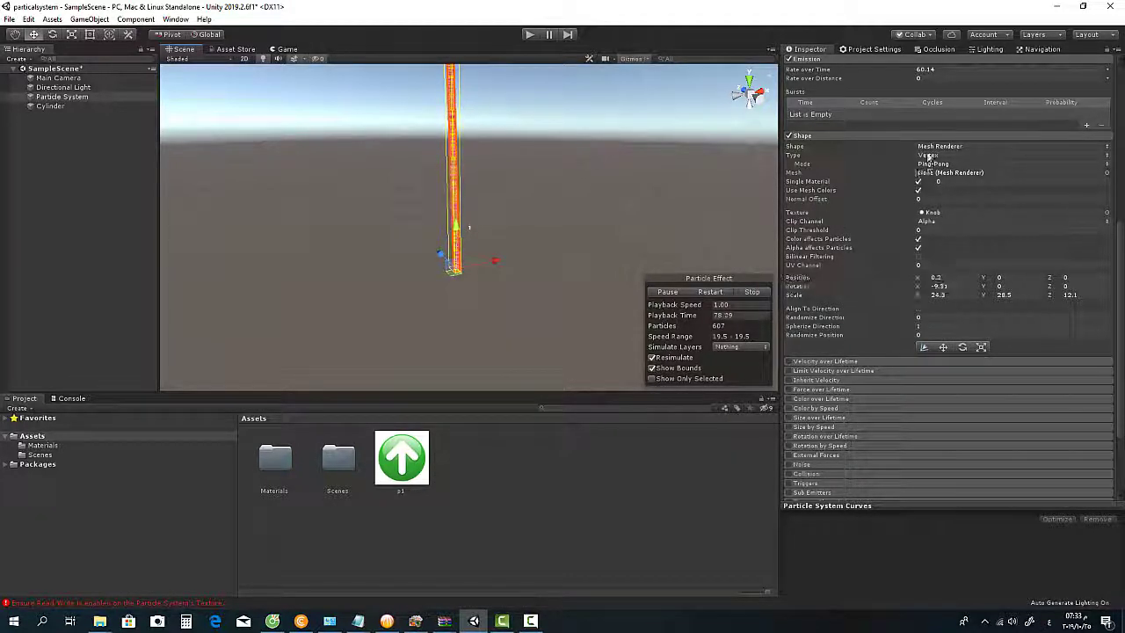
click(1108, 173)
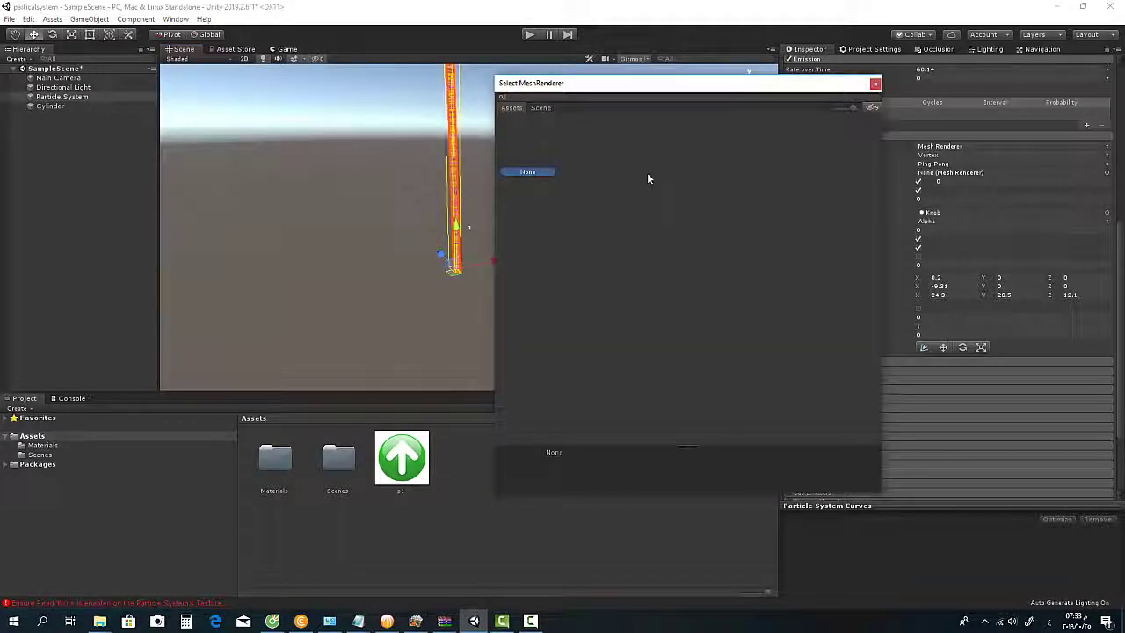
click(545, 108)
click(533, 127)
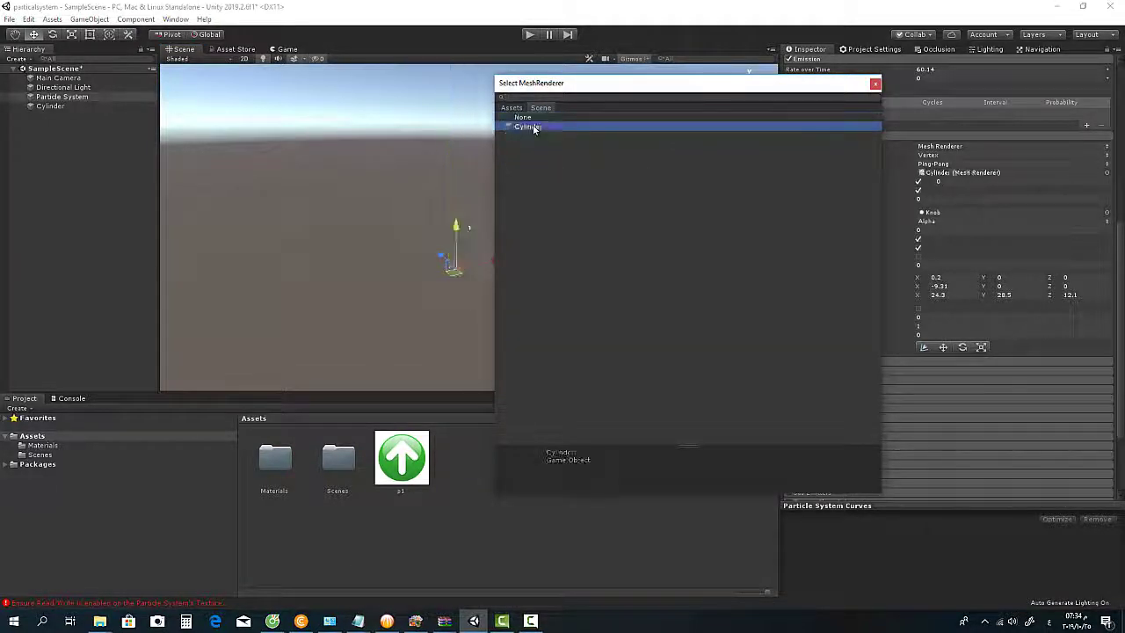
double_click(533, 127)
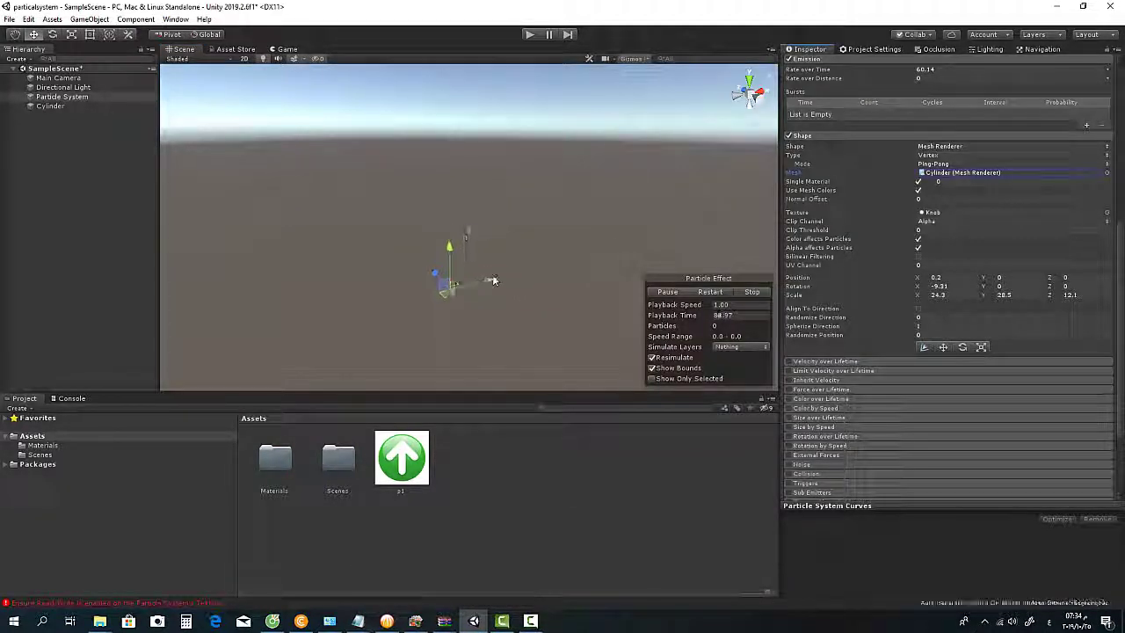
- Scale the Cylinder up to about 13 times its size
click(472, 231)
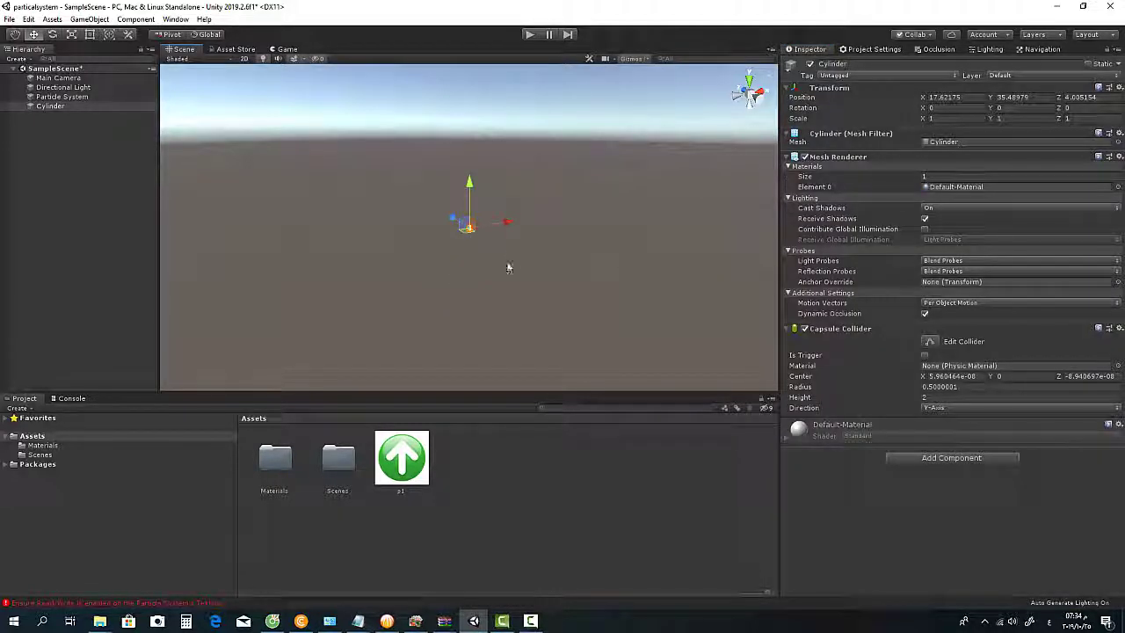
click(69, 35)
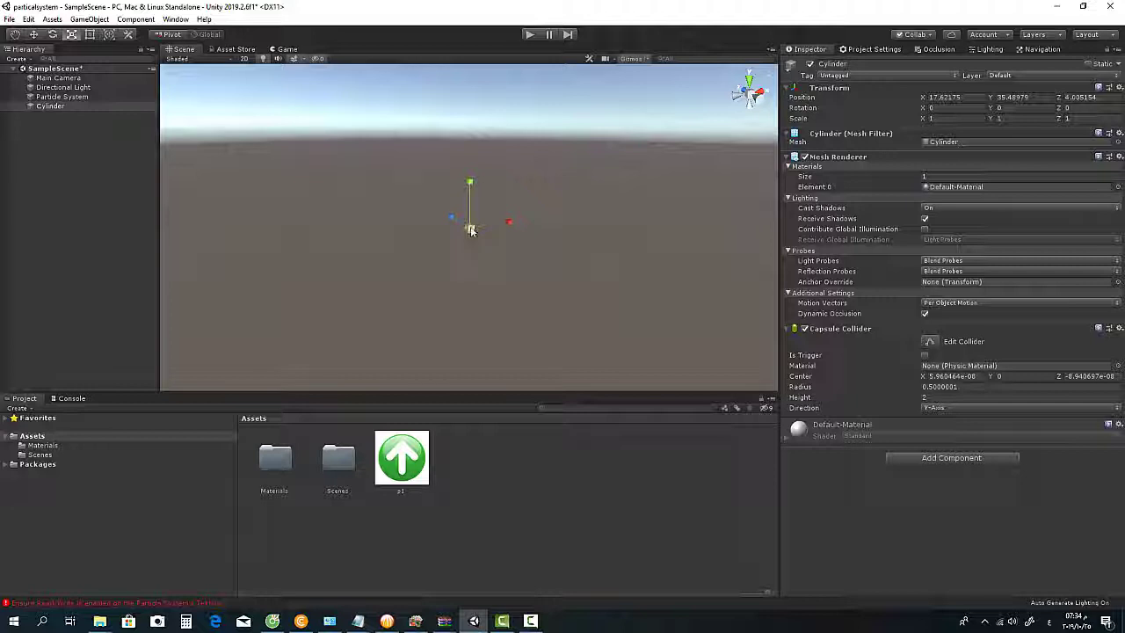
drag(471, 231, 864, 322)
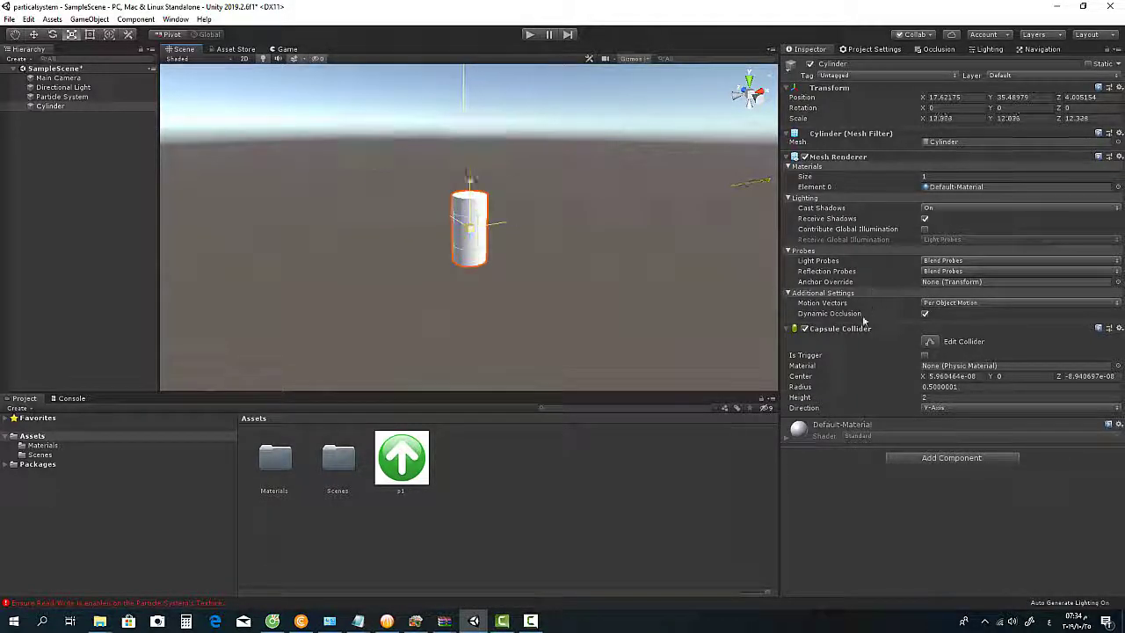
scroll(605, 314, down, 5)
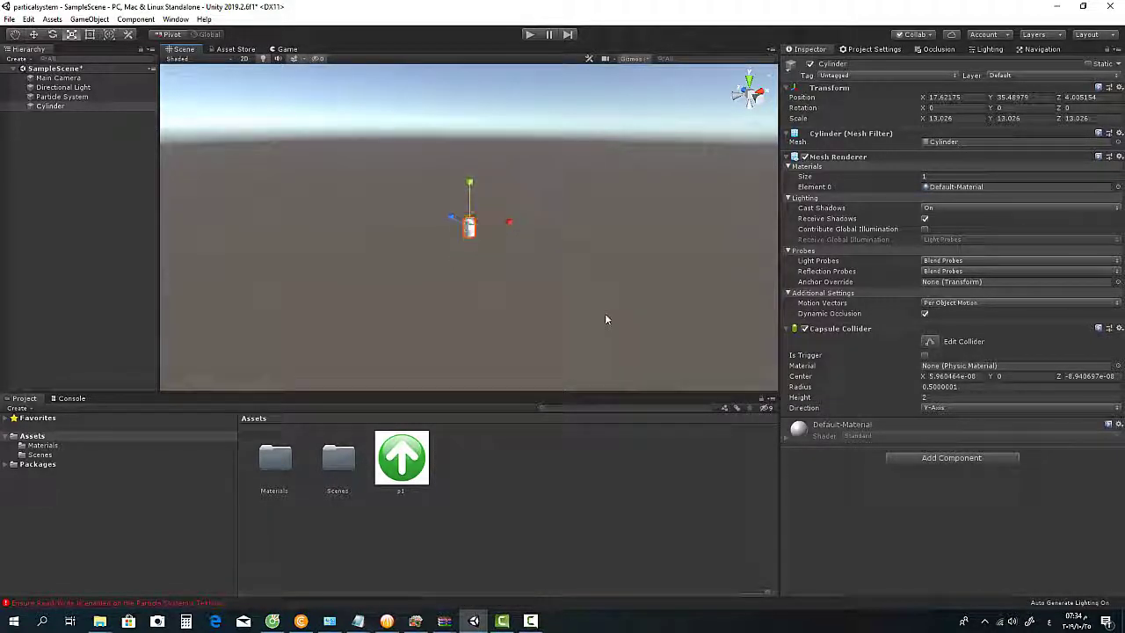
click(67, 98)
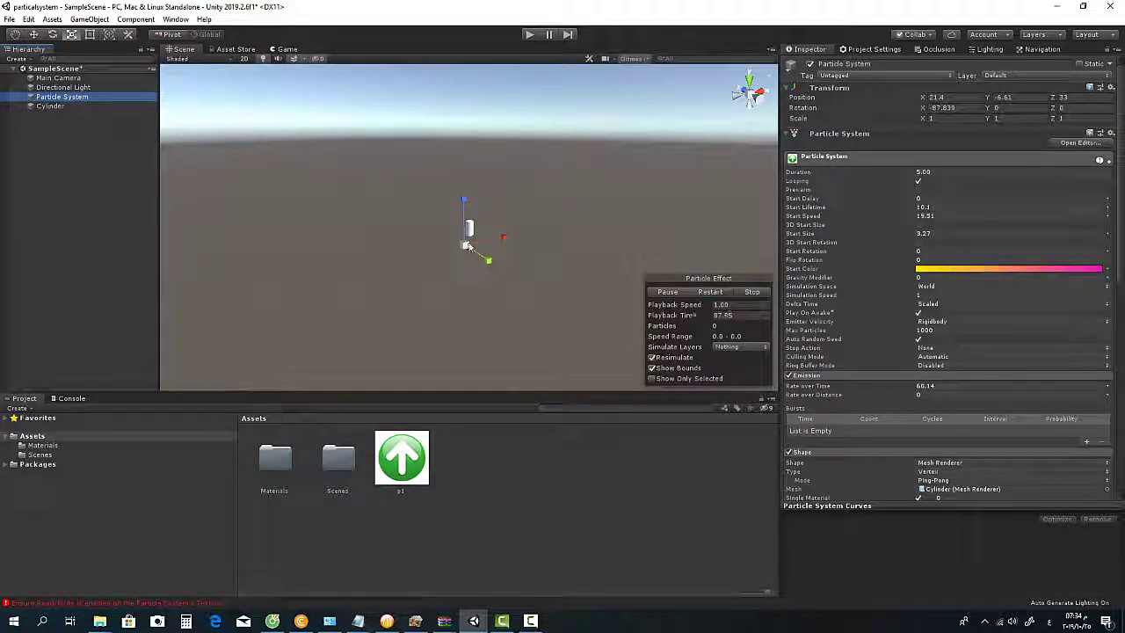
click(471, 228)
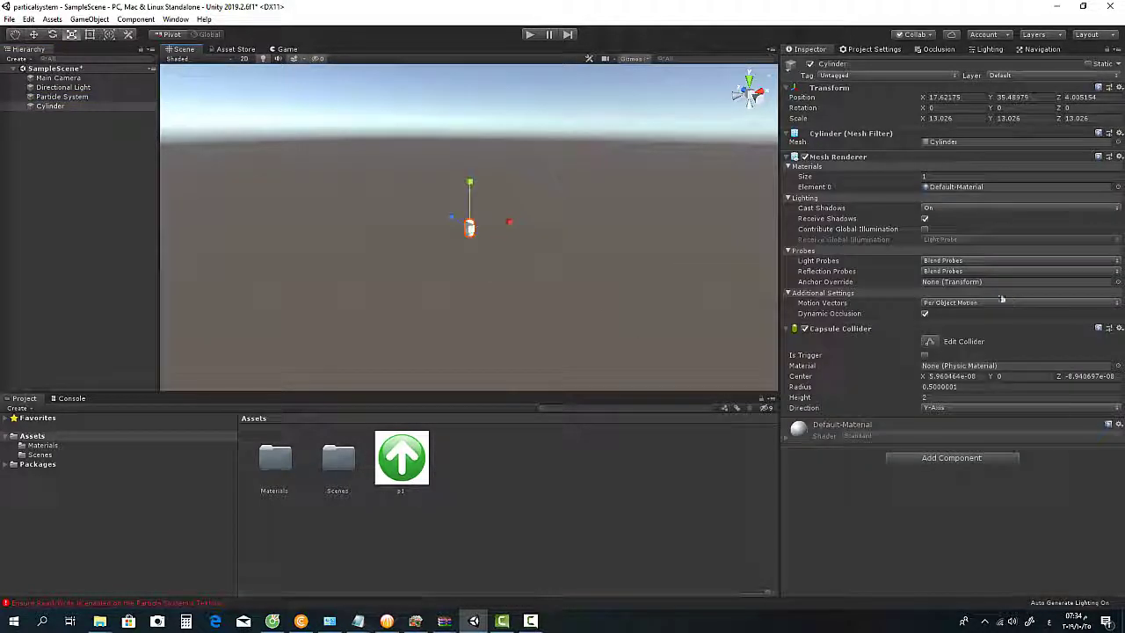
click(57, 97)
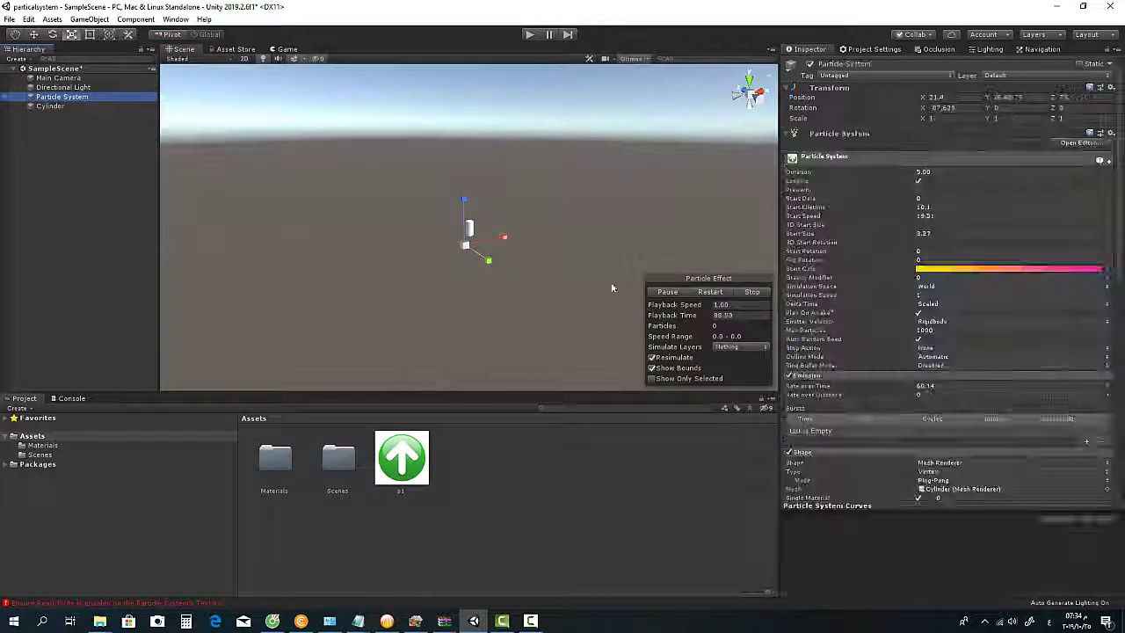
scroll(850, 383, down, 3)
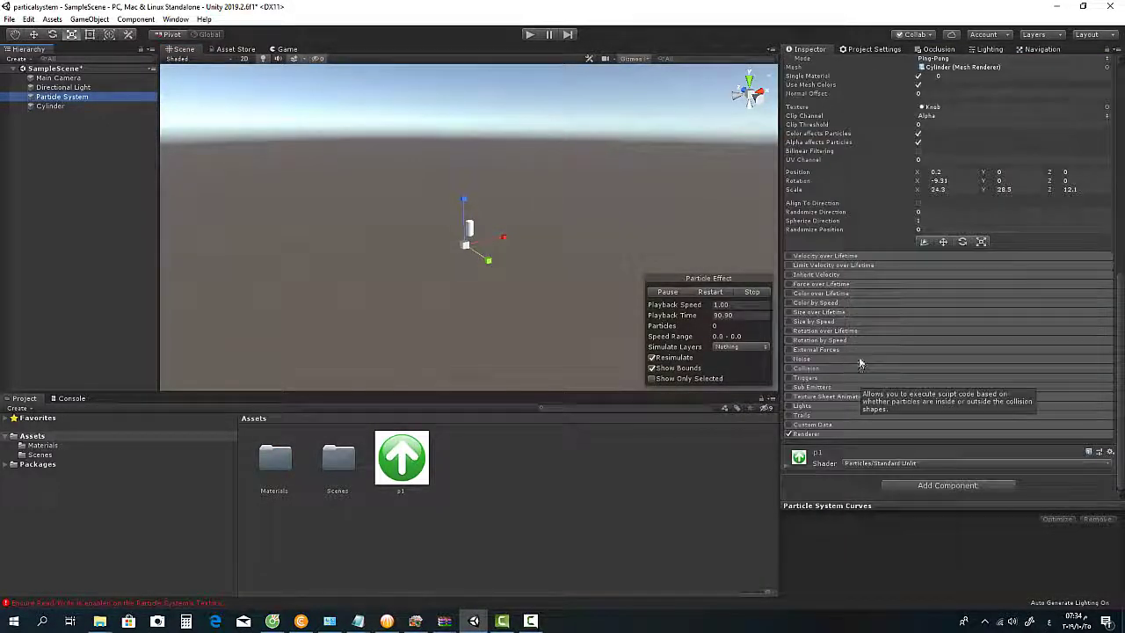
scroll(857, 396, down, 2)
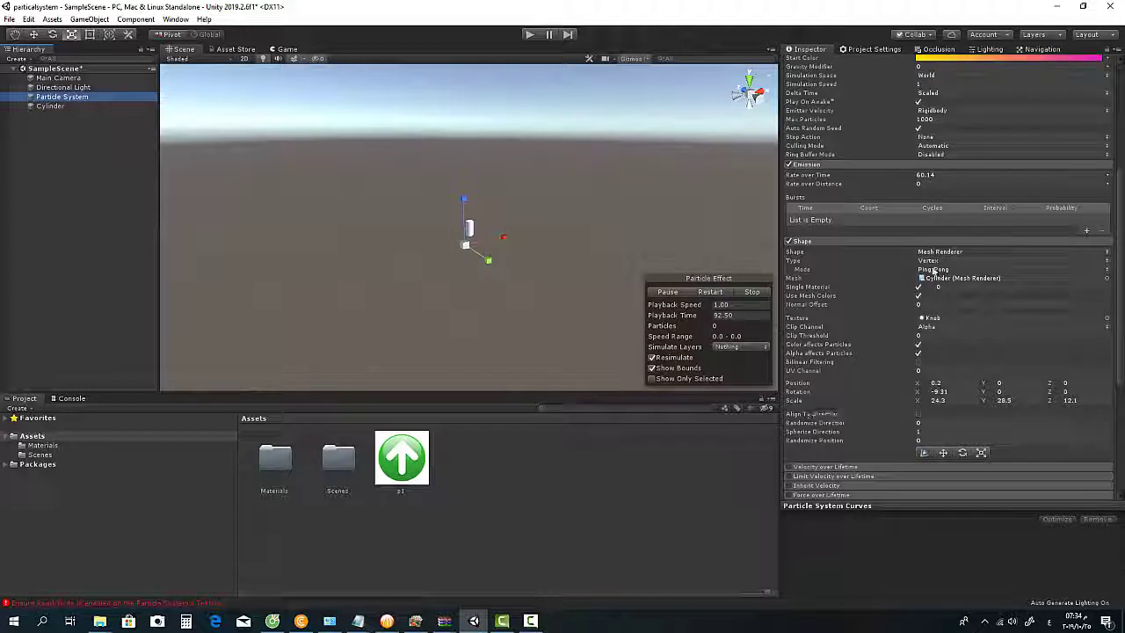
- Set Mode to Random, enable Align To Direction, and raise Randomize Direction to 1
click(933, 269)
click(941, 305)
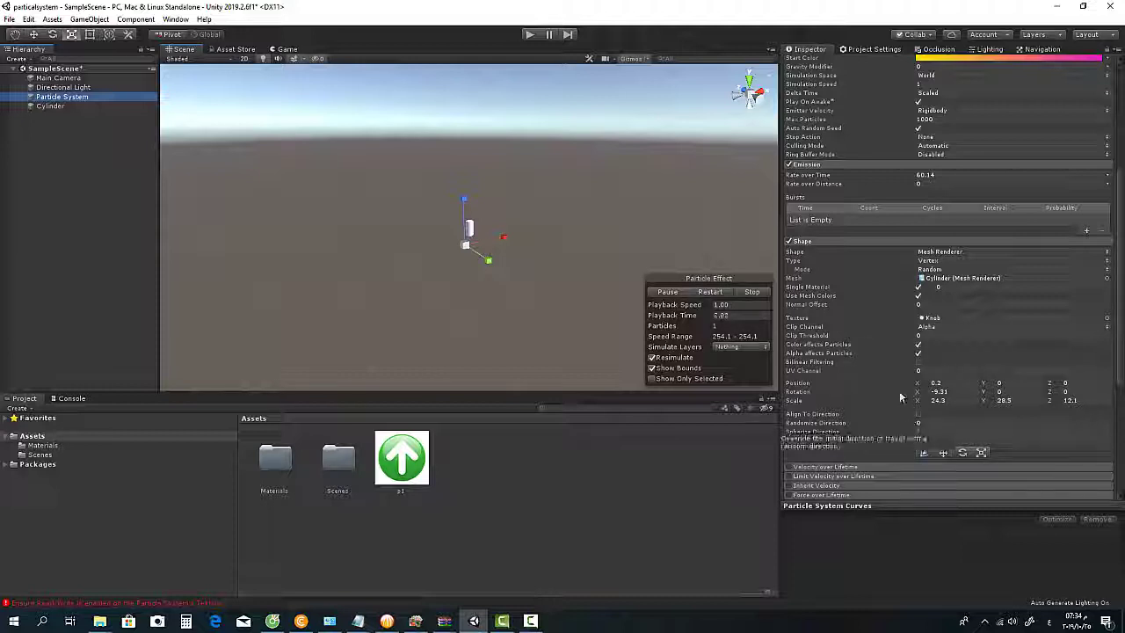
mouse_move(837, 443)
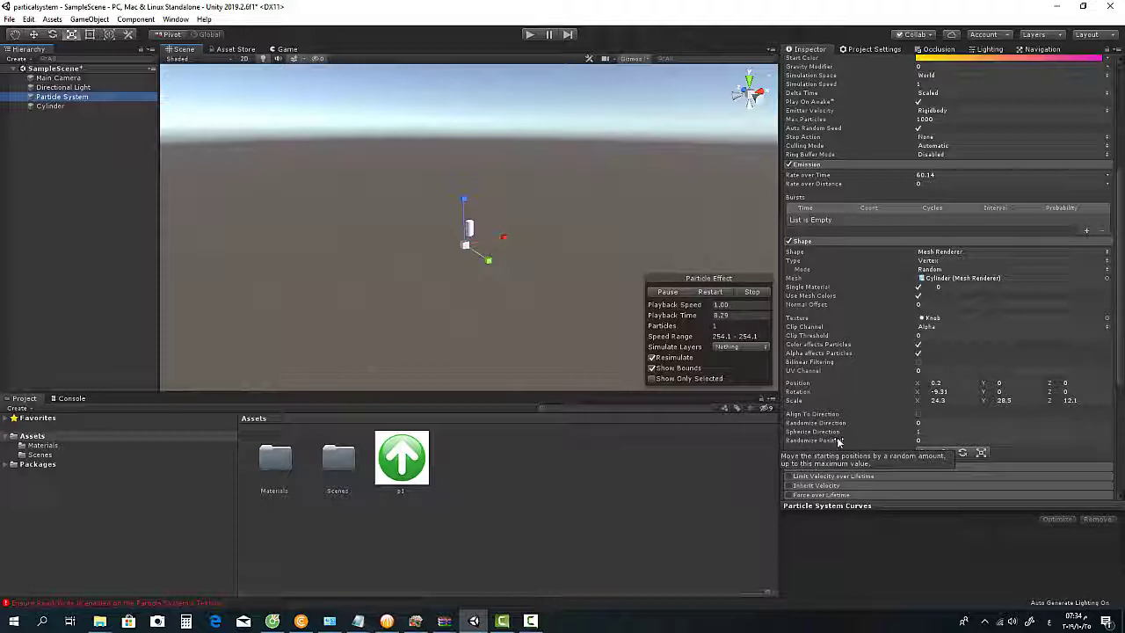
click(918, 414)
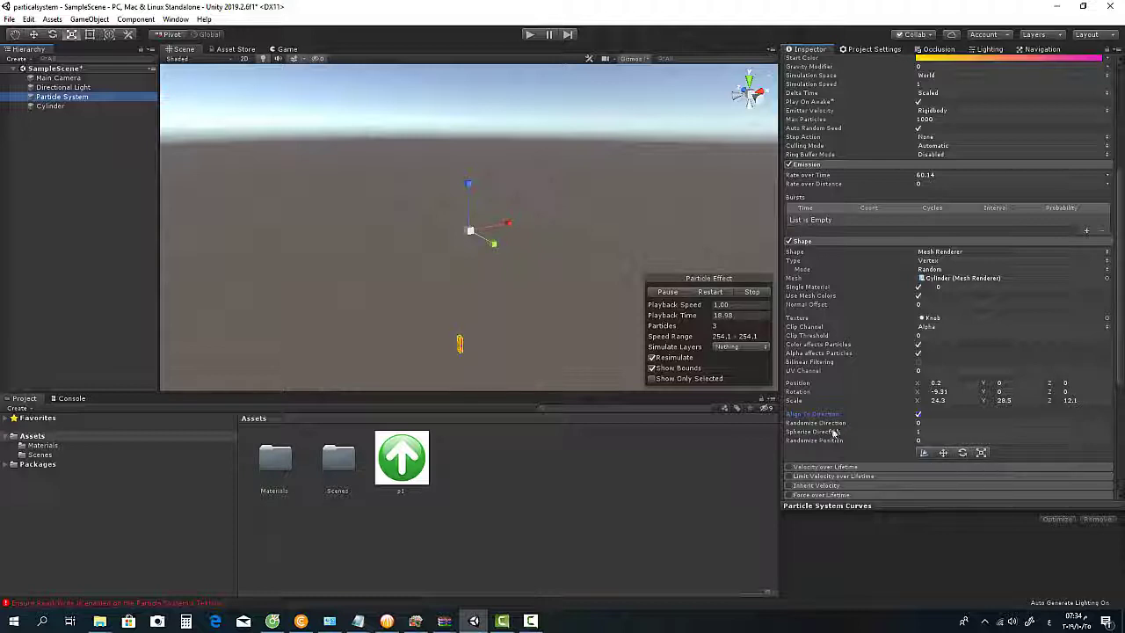
drag(833, 427, 920, 426)
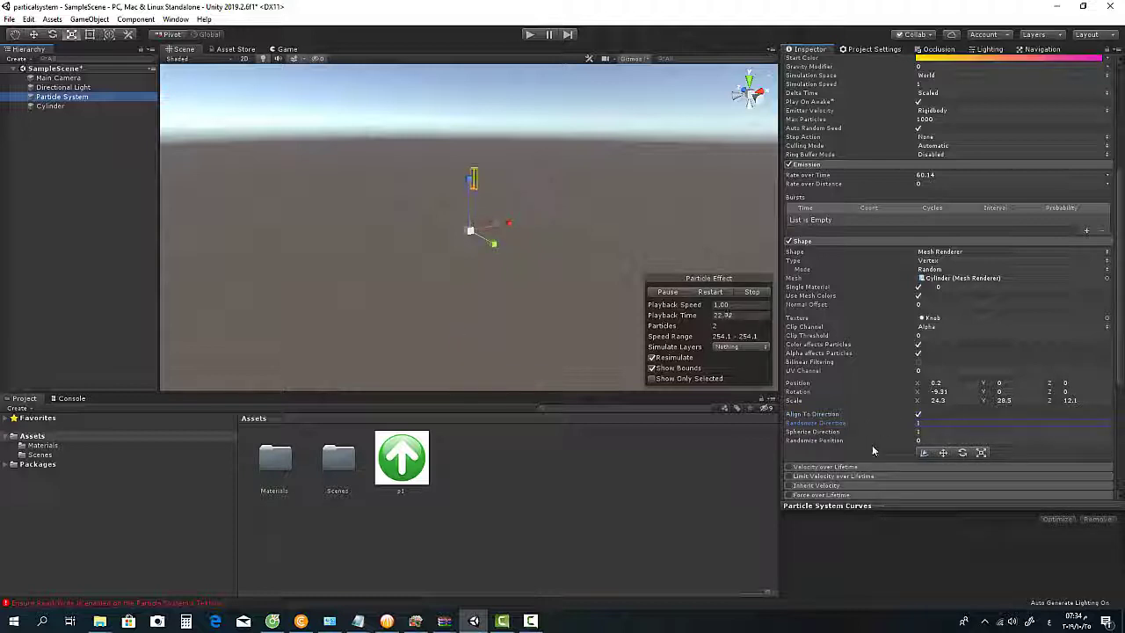
scroll(950, 380, up, 5)
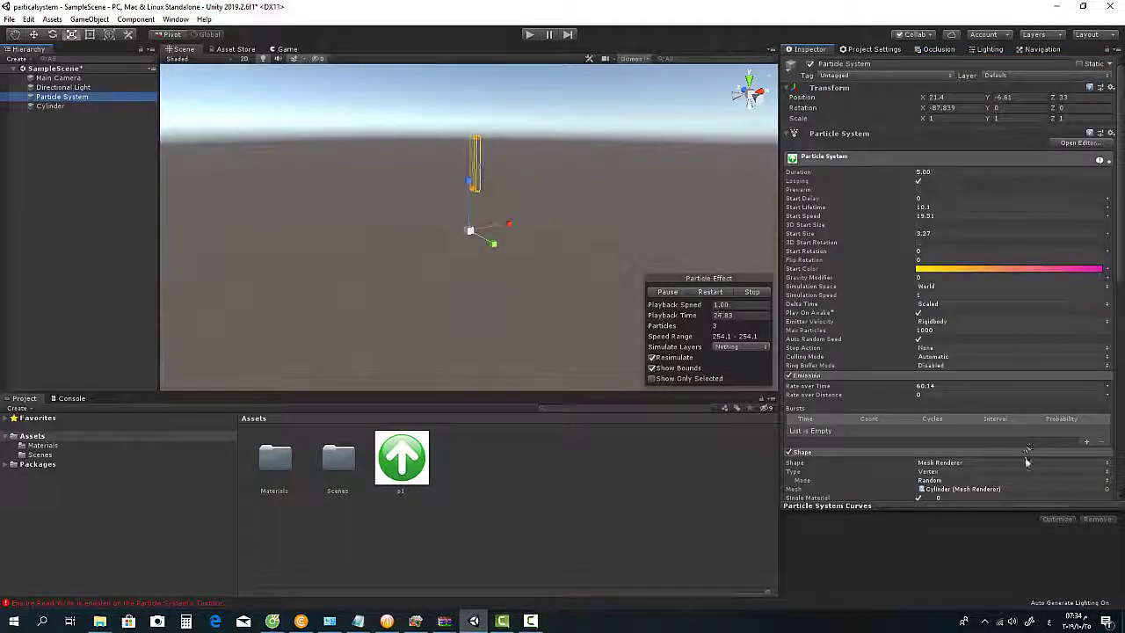
- Set Simulation Space to Local and Max Particles to 1137
click(949, 285)
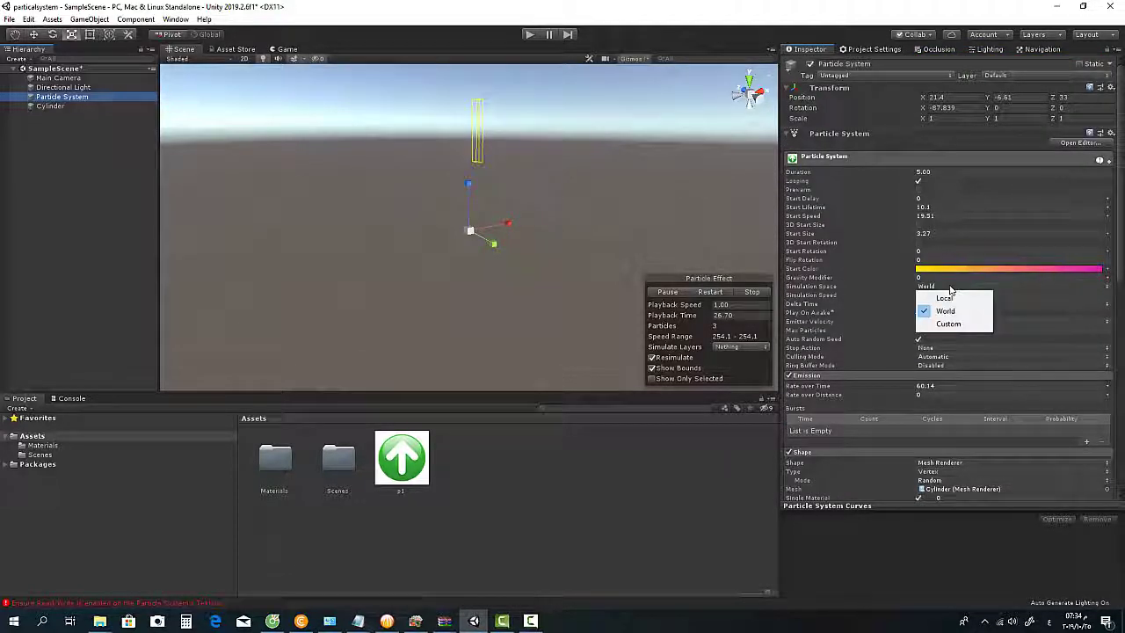
click(951, 297)
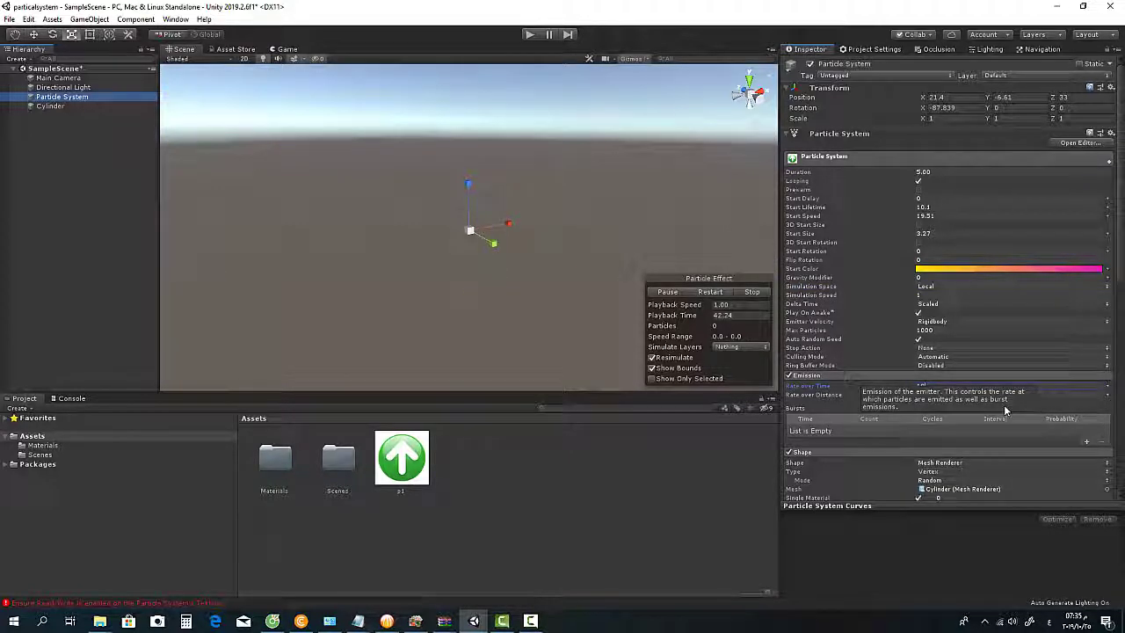
click(947, 332)
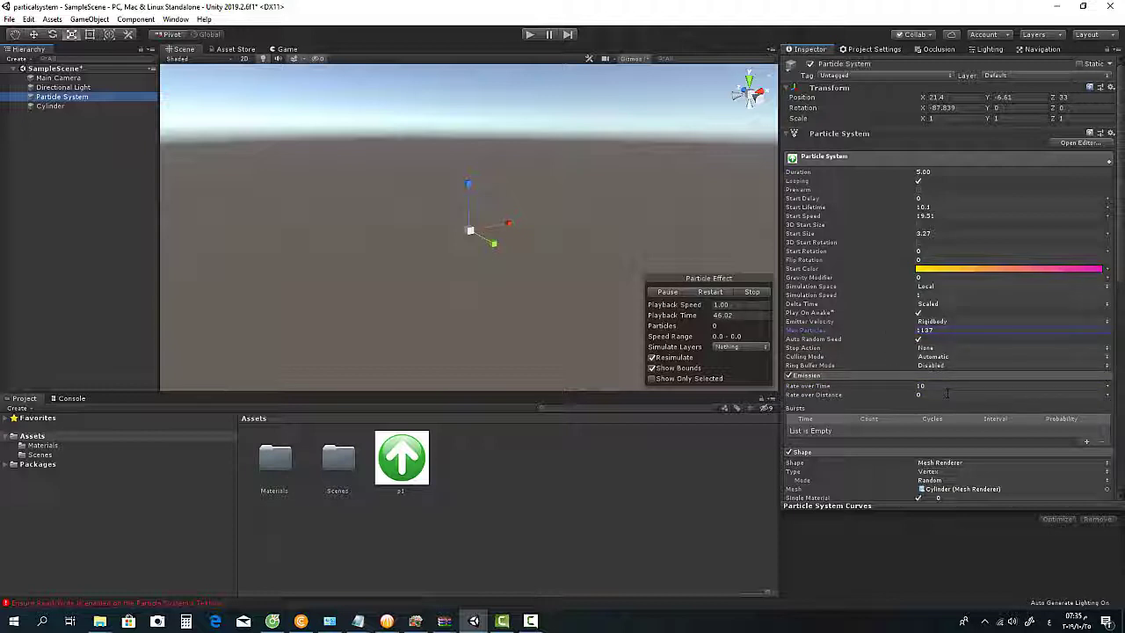
- Set Emission Rate over Time to 200
click(834, 388)
text(100)
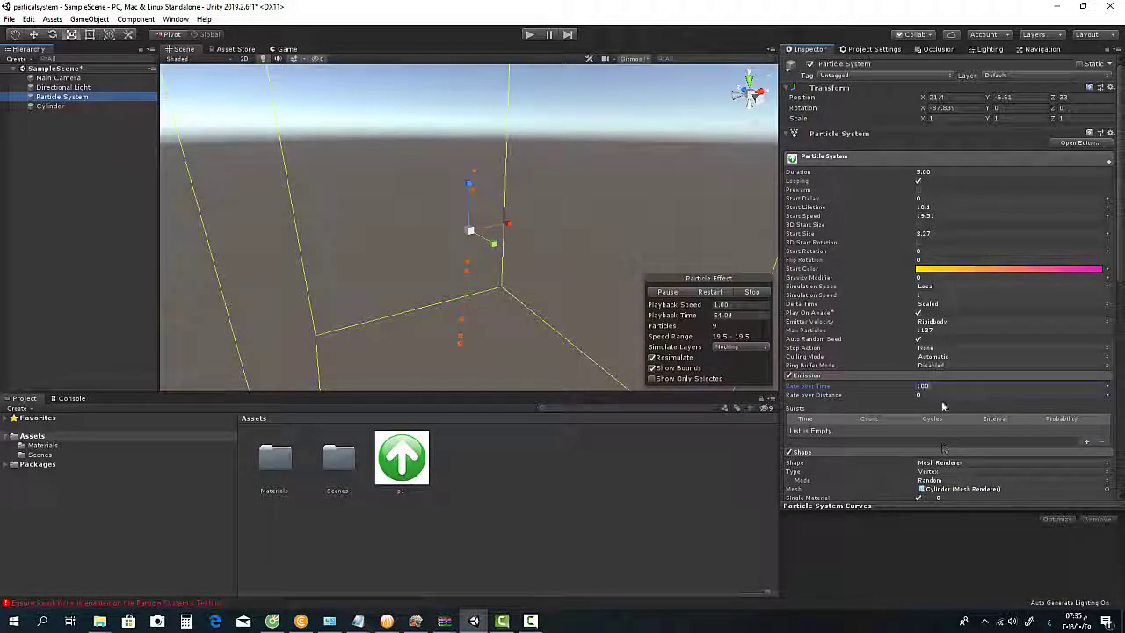
text(200)
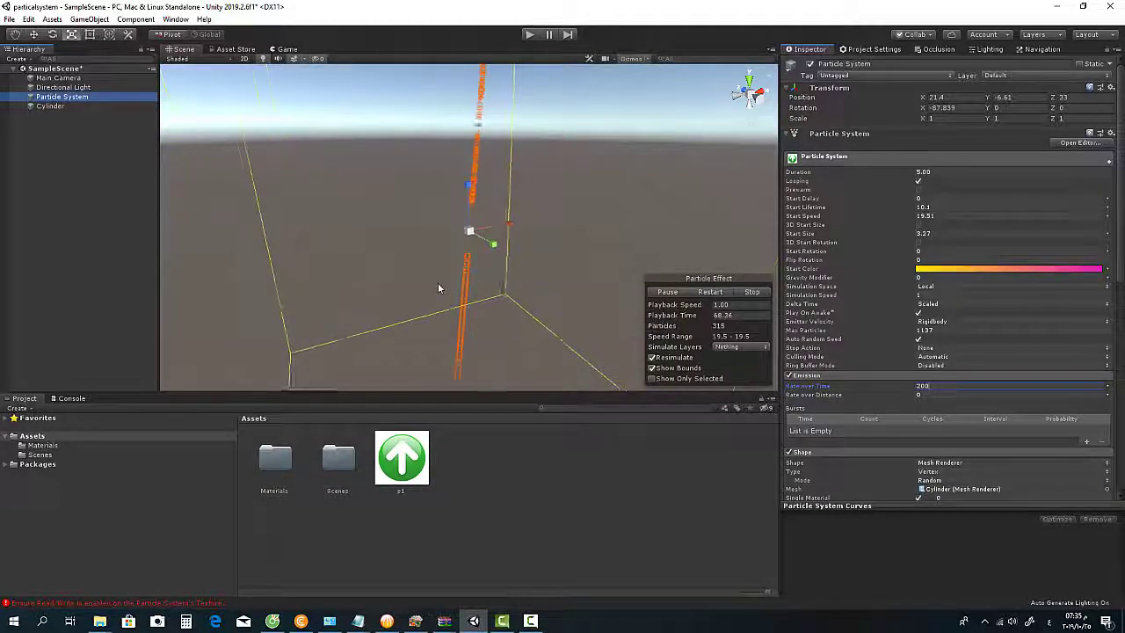
scroll(1014, 465, down, 3)
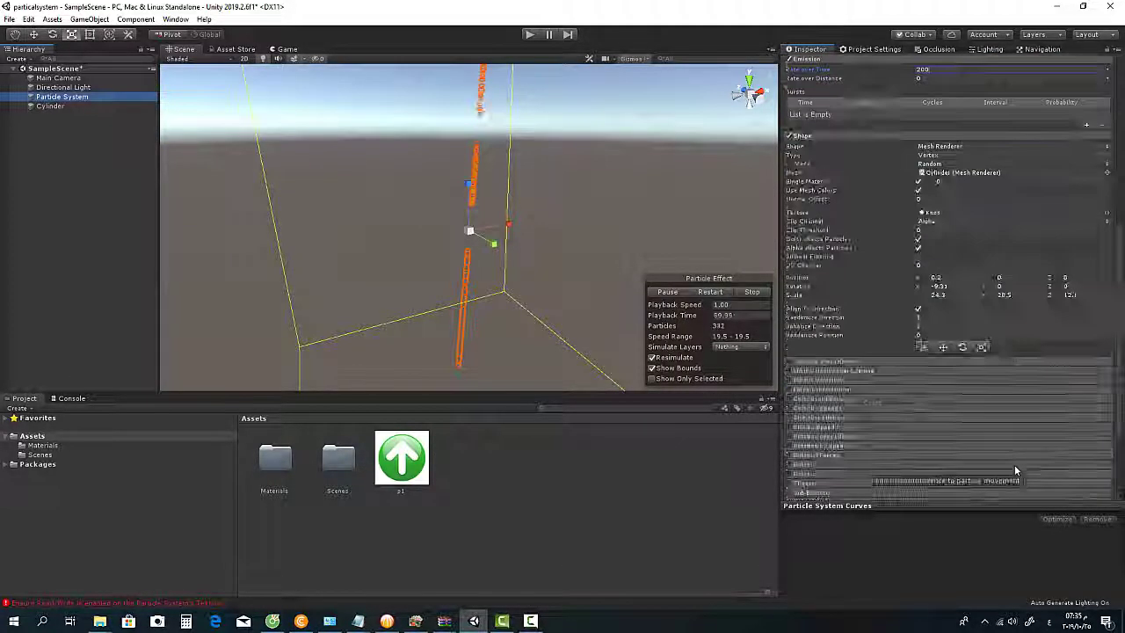
scroll(1010, 457, down, 2)
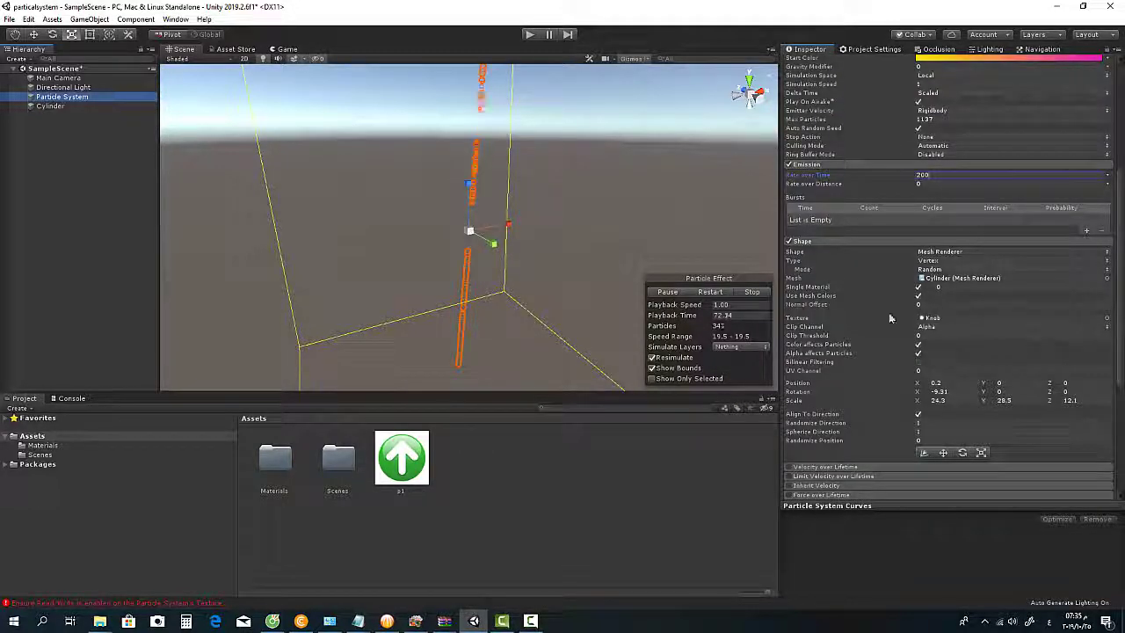
click(950, 262)
- Switch the mesh emission type from Edge to Triangle
click(945, 285)
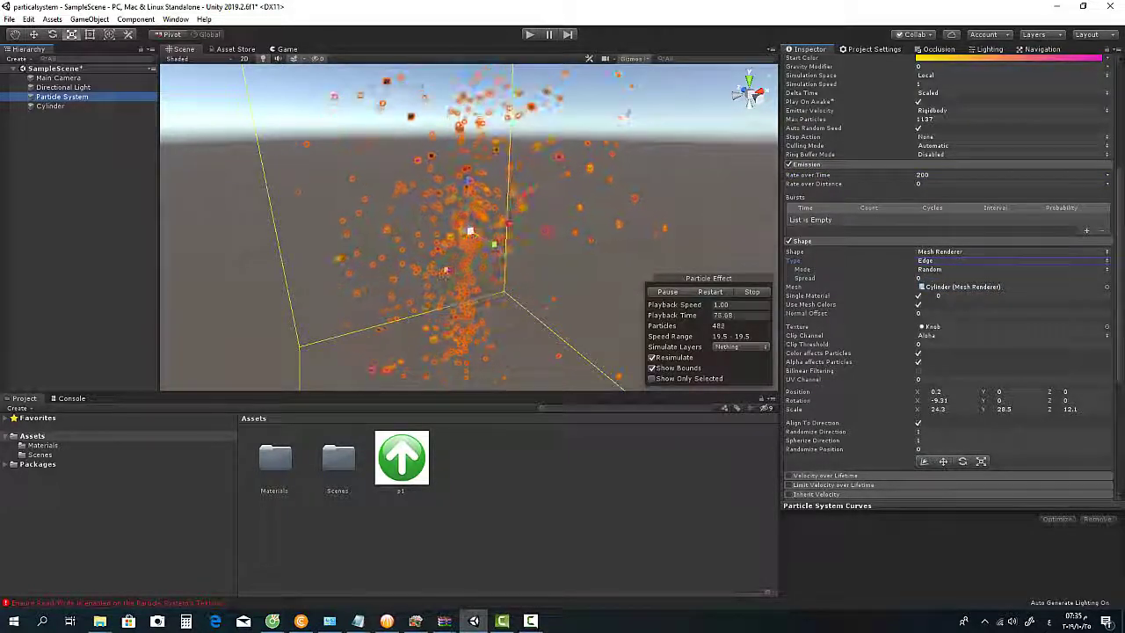
scroll(443, 263, up, 3)
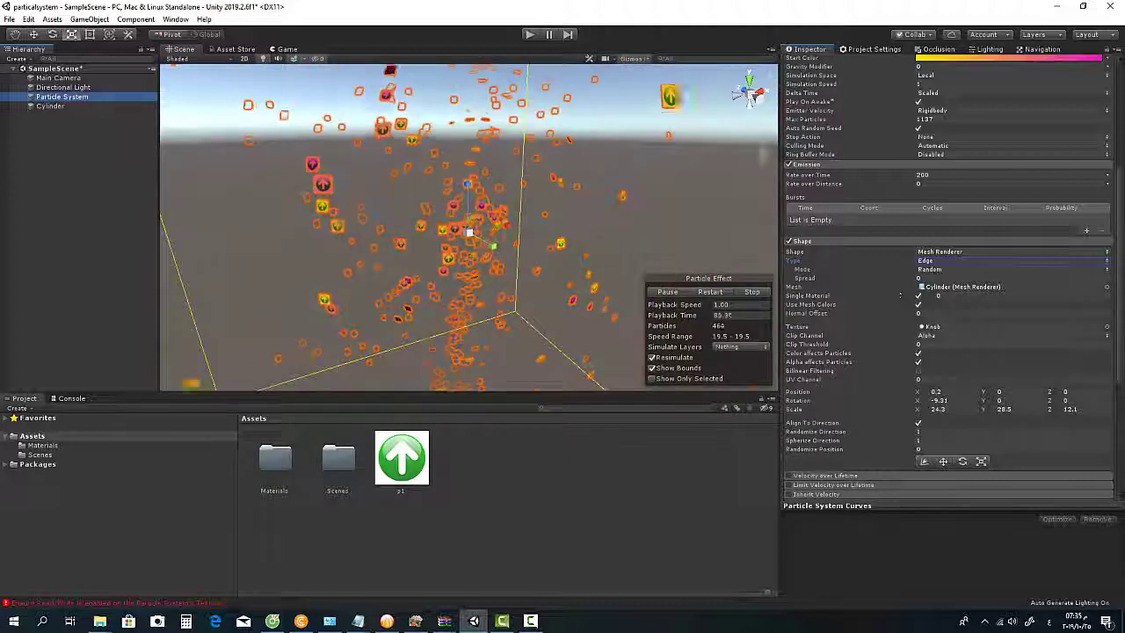
click(941, 264)
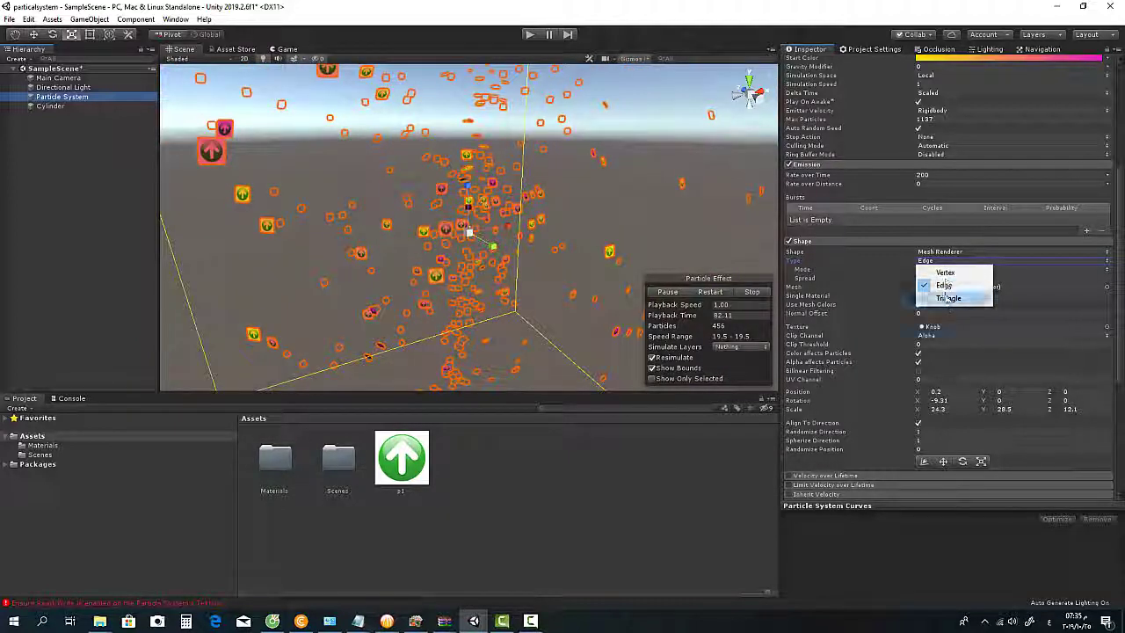
click(945, 292)
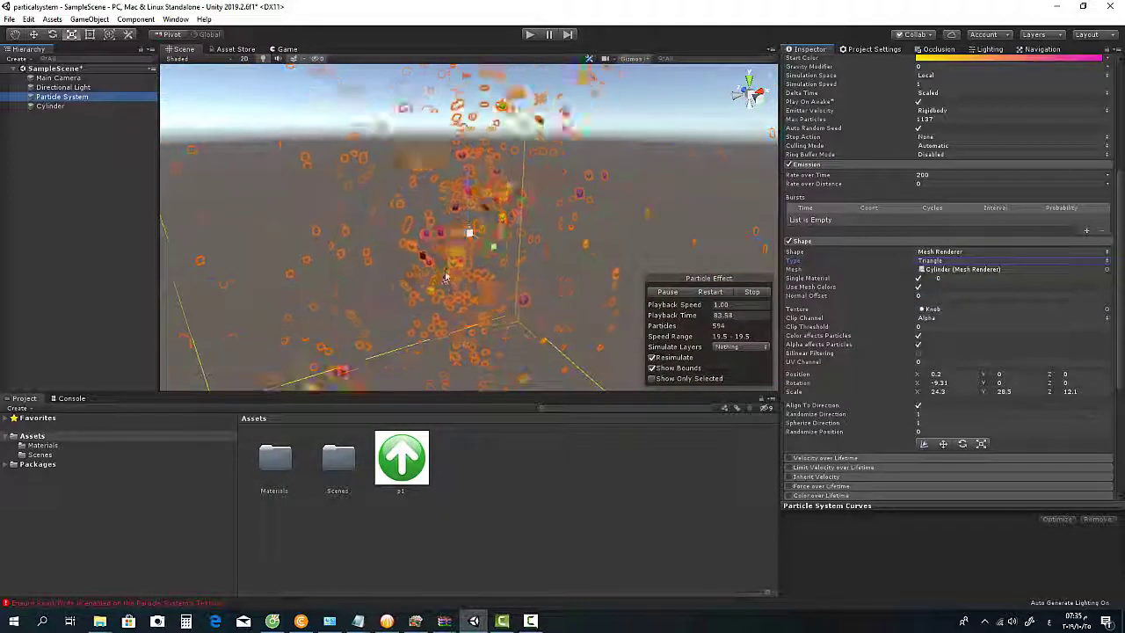
- Turn off Align To Direction and set Rate over Time to 100
scroll(446, 276, up, 3)
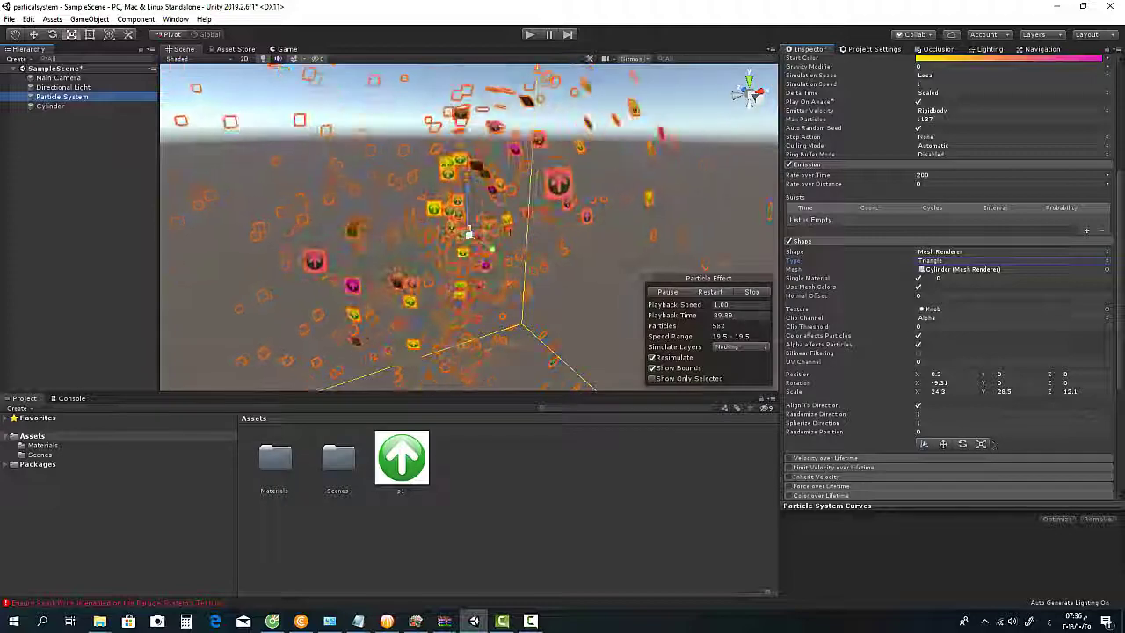
click(917, 407)
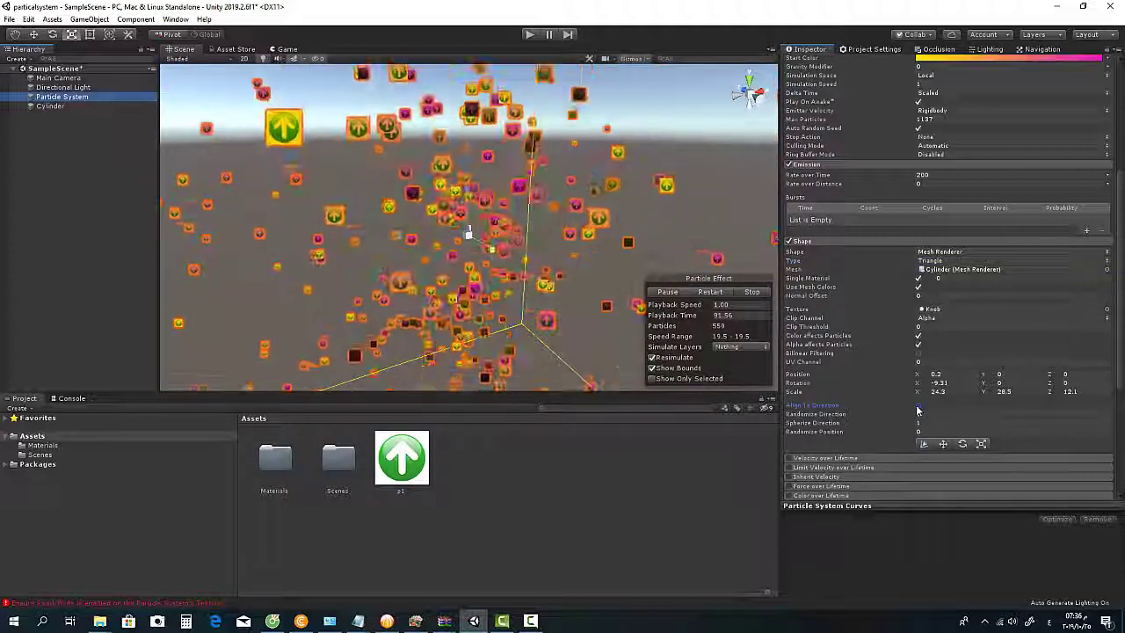
double_click(922, 175)
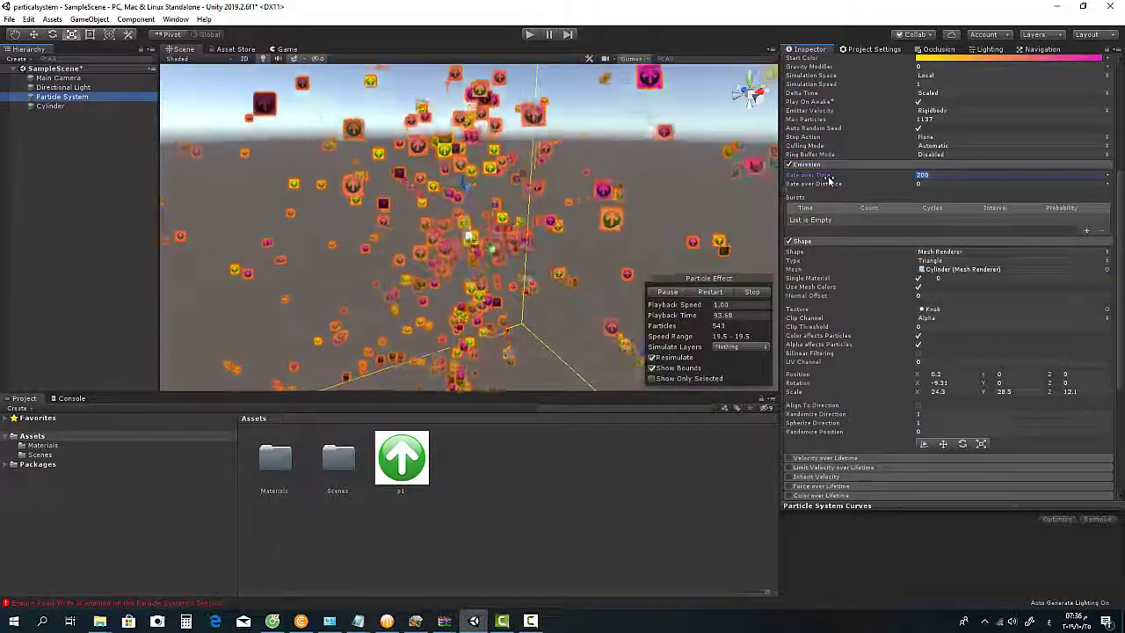
text(10)
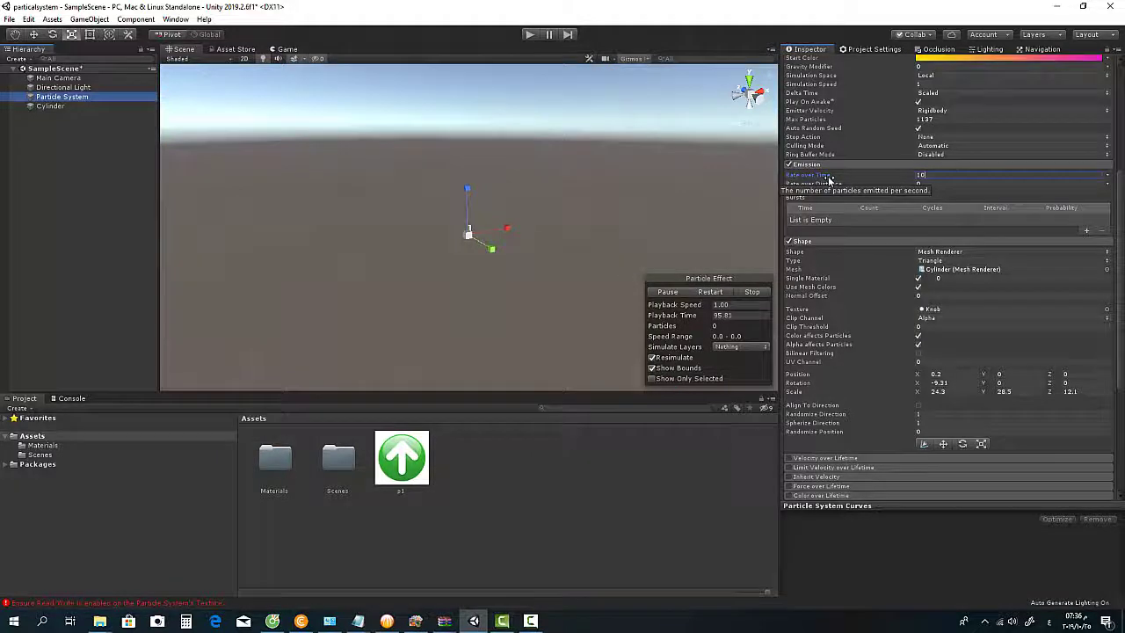
text(0)
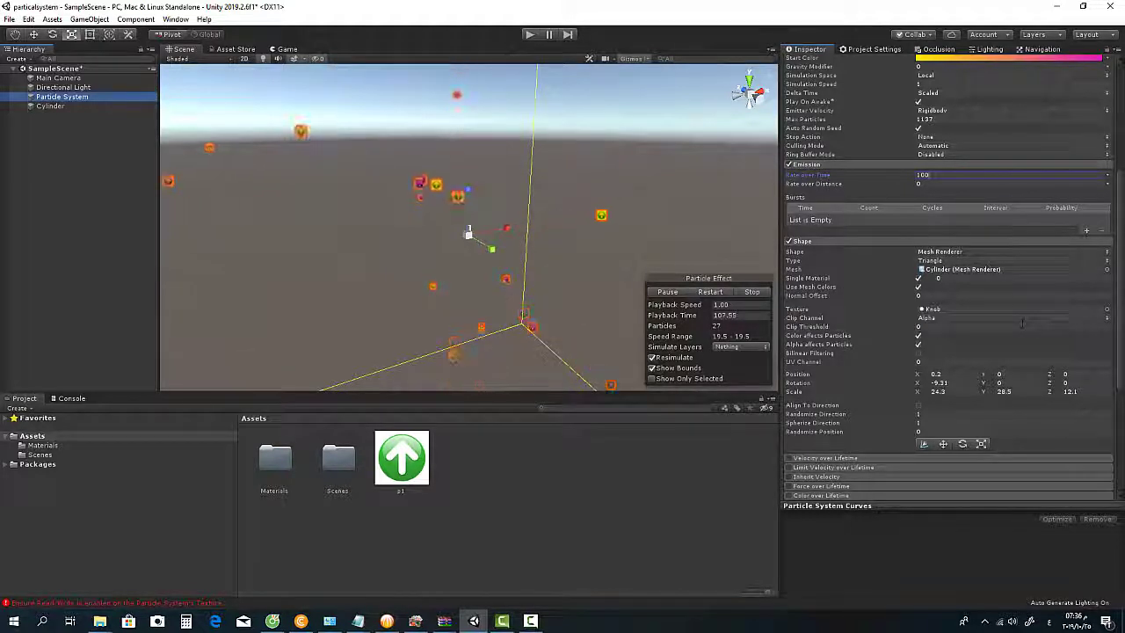
click(1009, 252)
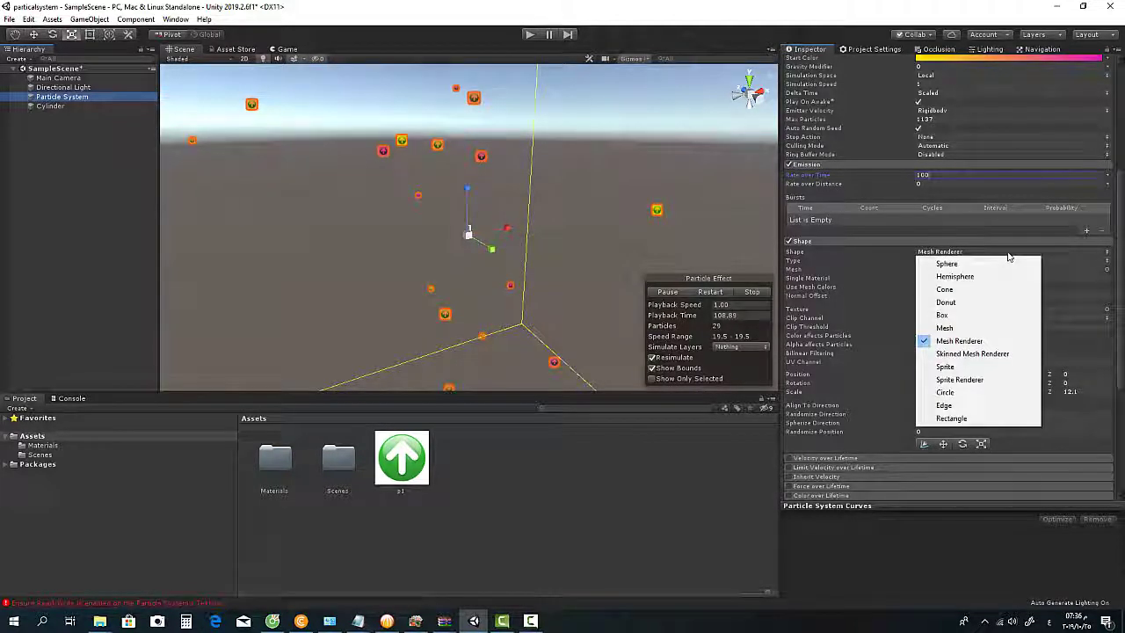
- Try Skinned Mesh Renderer, Sprite and Sprite Renderer shapes, then settle on Circle
click(1002, 354)
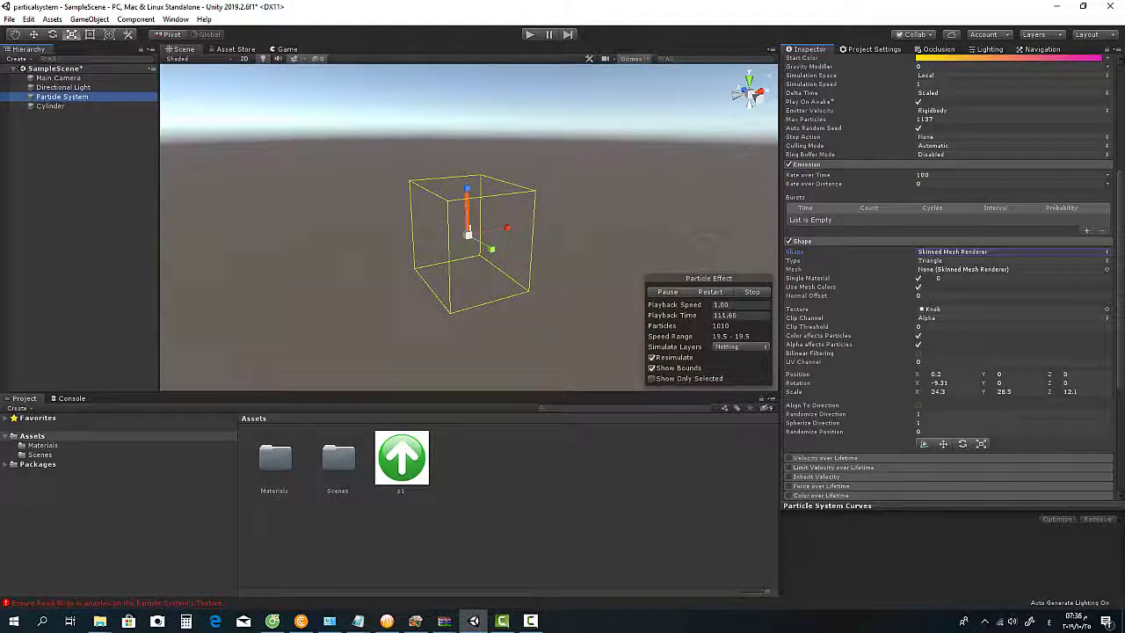
click(985, 252)
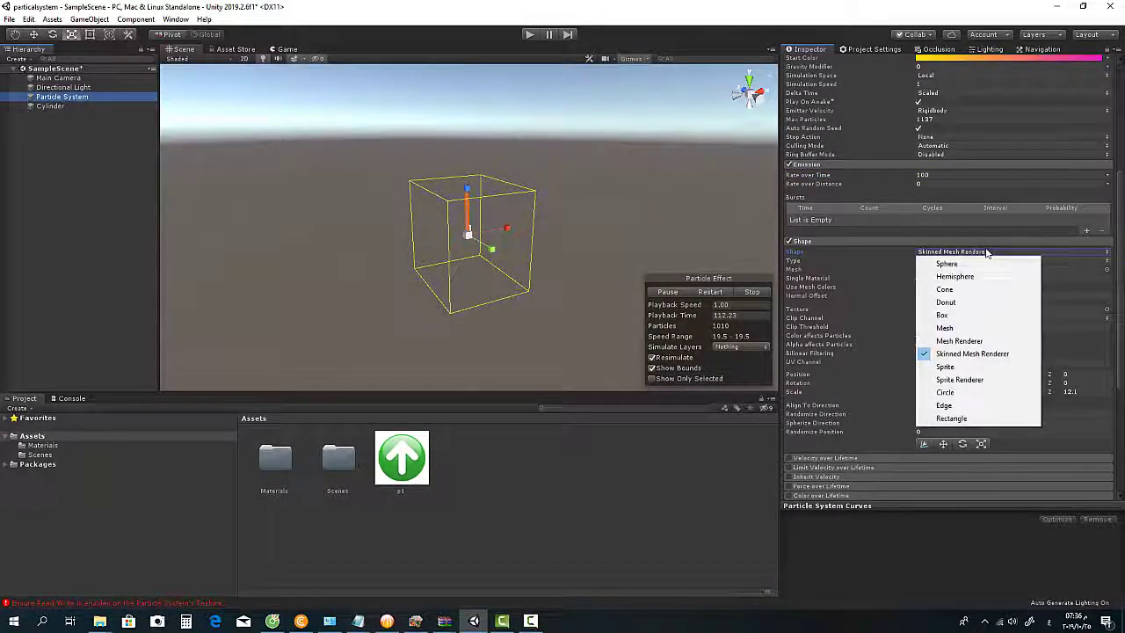
click(991, 367)
click(987, 254)
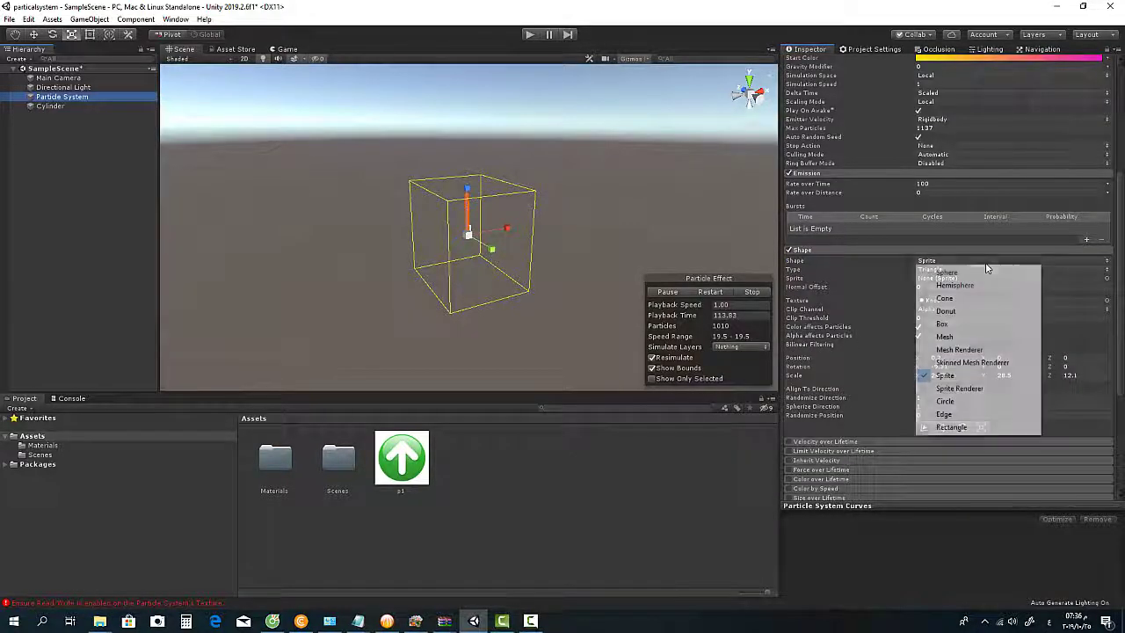
click(992, 388)
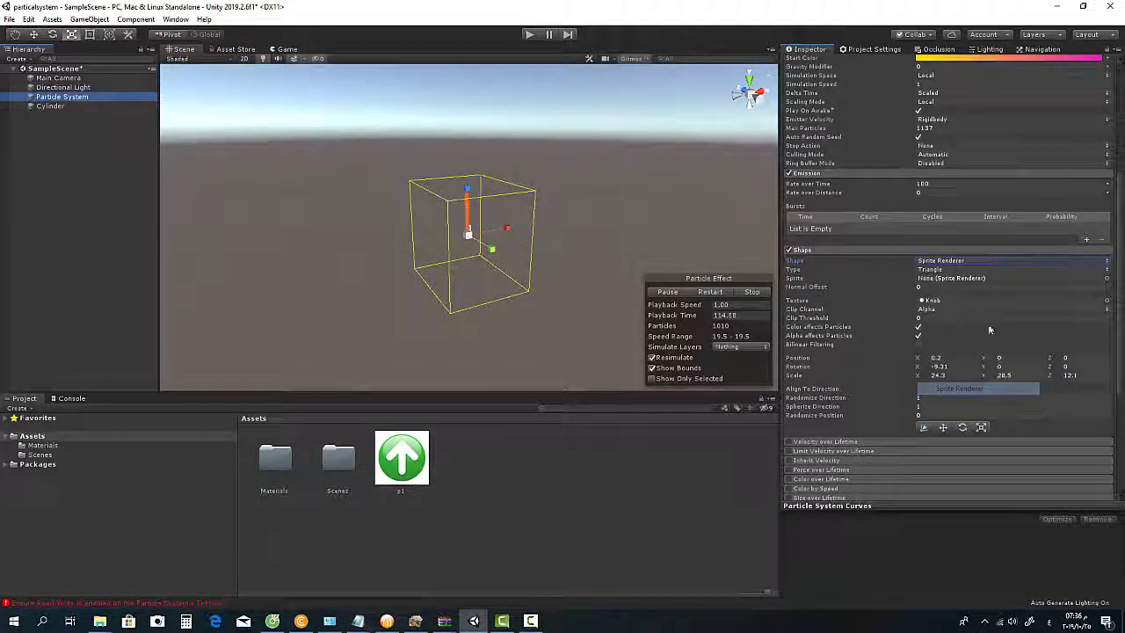
click(967, 261)
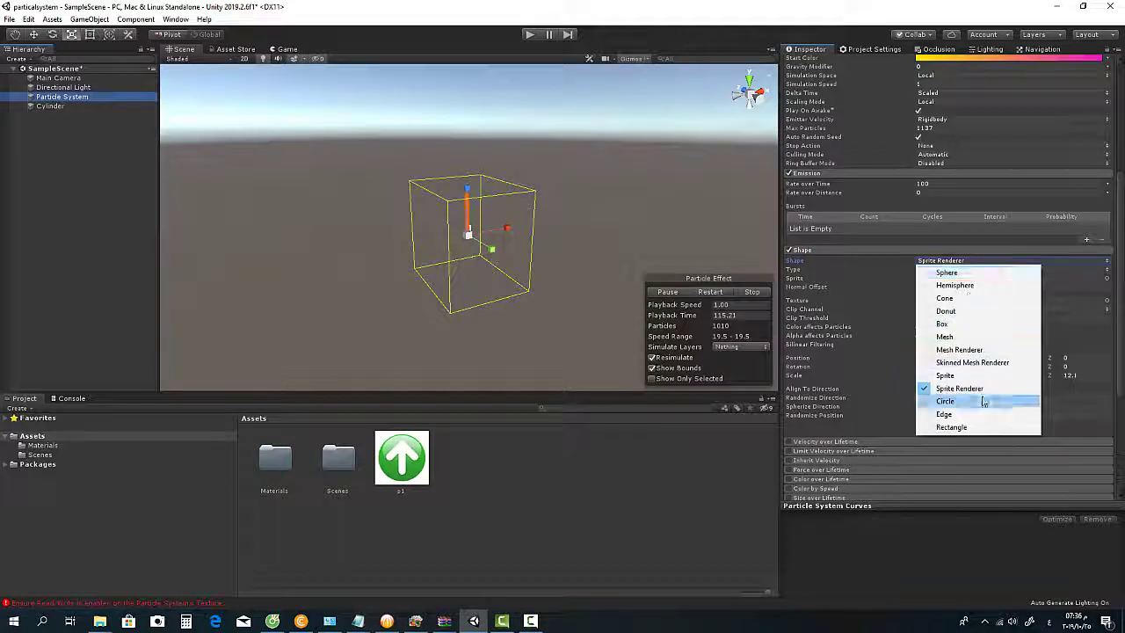
click(945, 400)
scroll(464, 255, down, 2)
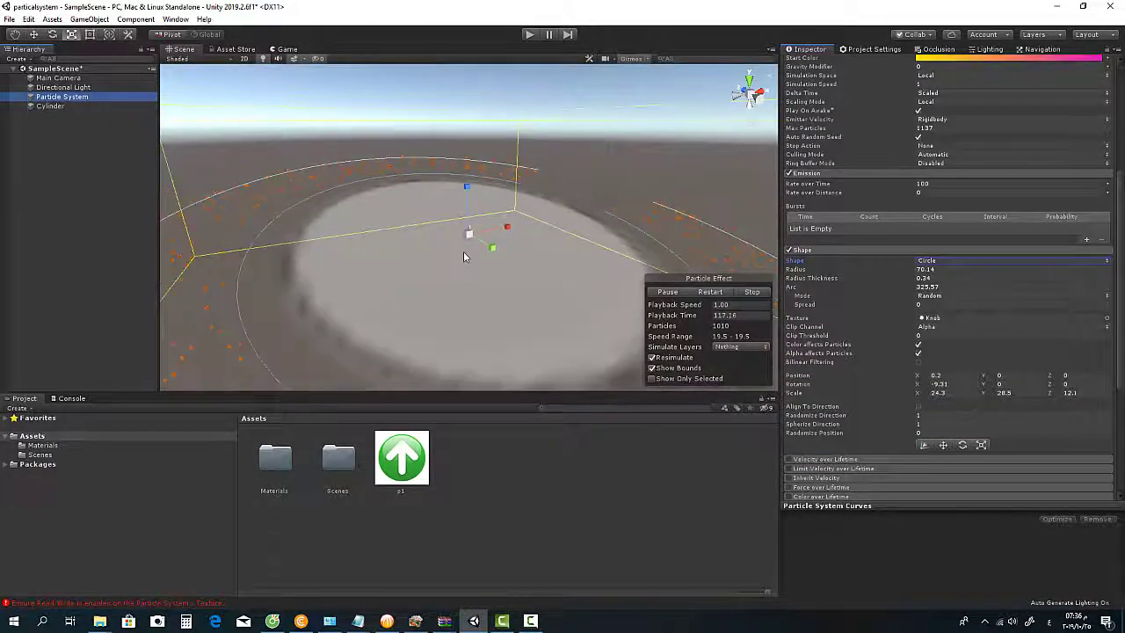
scroll(464, 255, down, 2)
scroll(464, 255, down, 2)
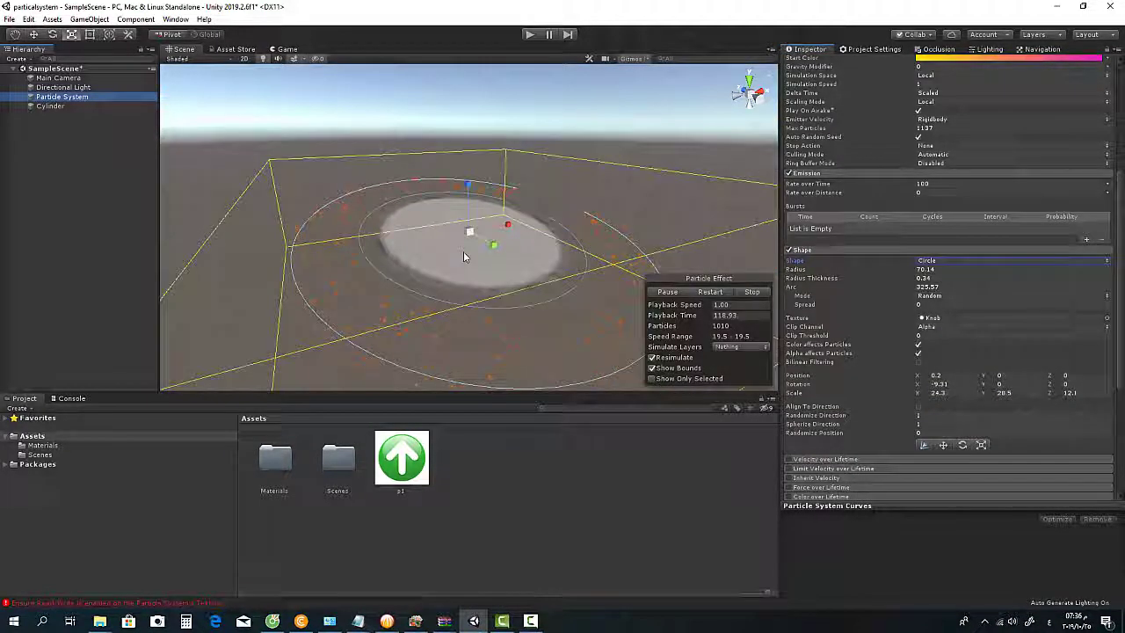
scroll(463, 251, up, 2)
scroll(463, 255, up, 1)
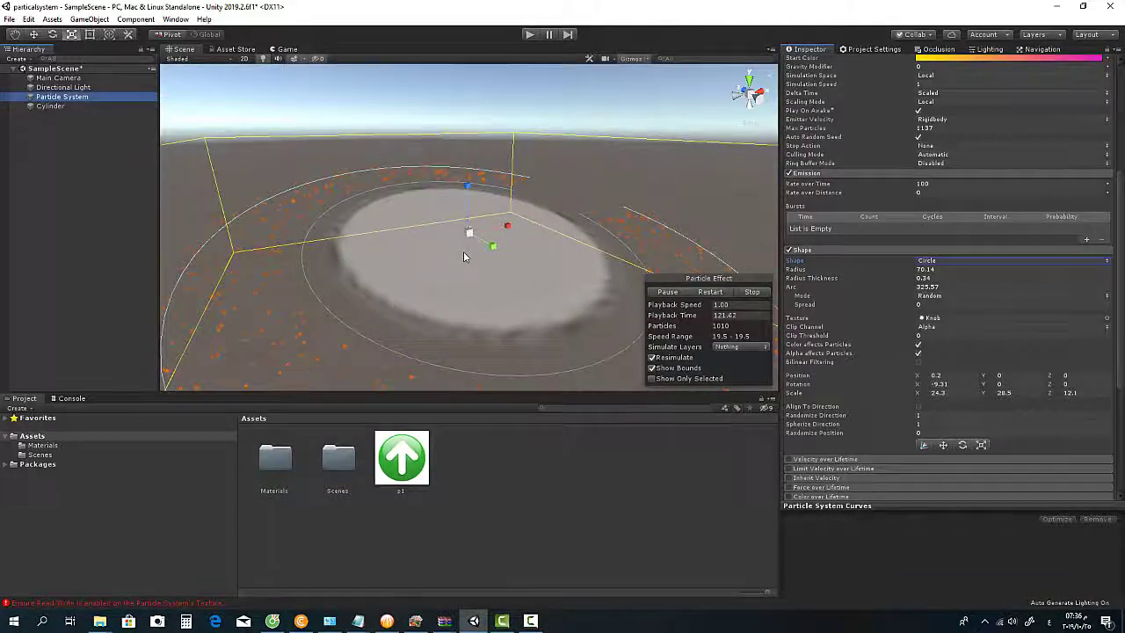
scroll(463, 256, up, 1)
scroll(463, 256, up, 2)
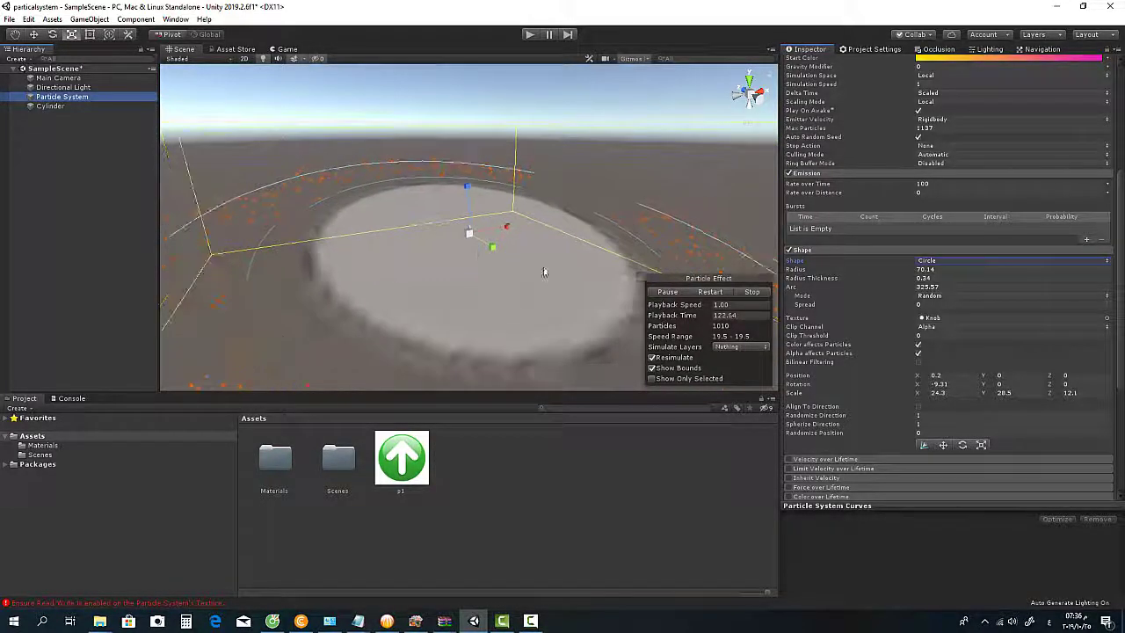
- Shrink the circle radius and set Rate over Time to 10
drag(794, 272, 188, 258)
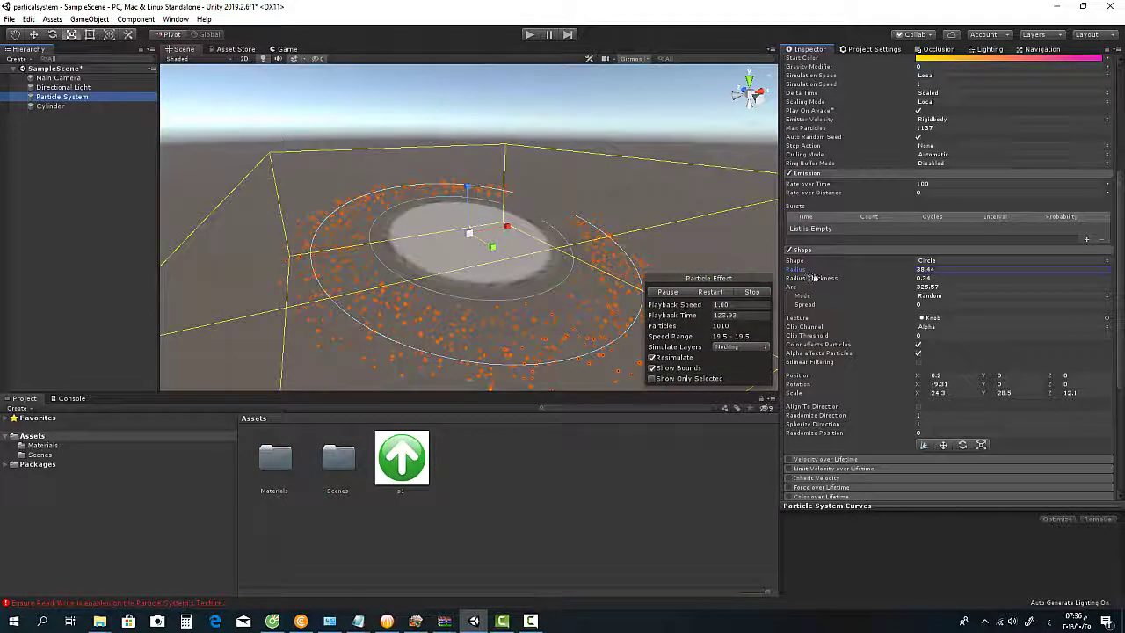
mouse_move(802, 271)
mouse_down()
mouse_move(661, 276)
mouse_move(822, 285)
mouse_move(800, 286)
mouse_up()
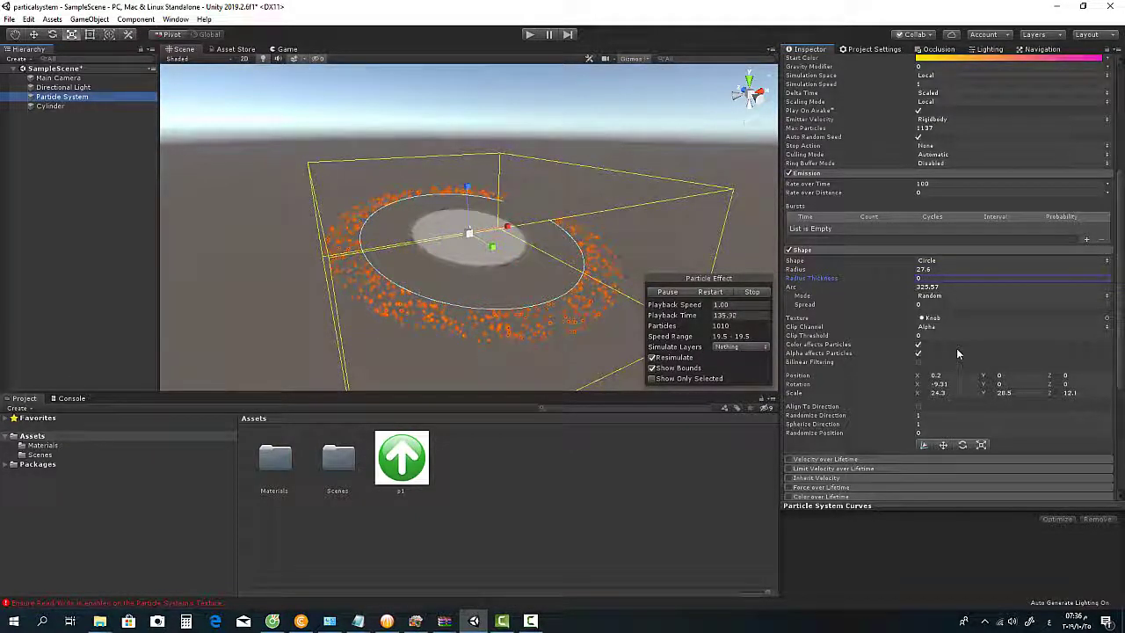
click(947, 184)
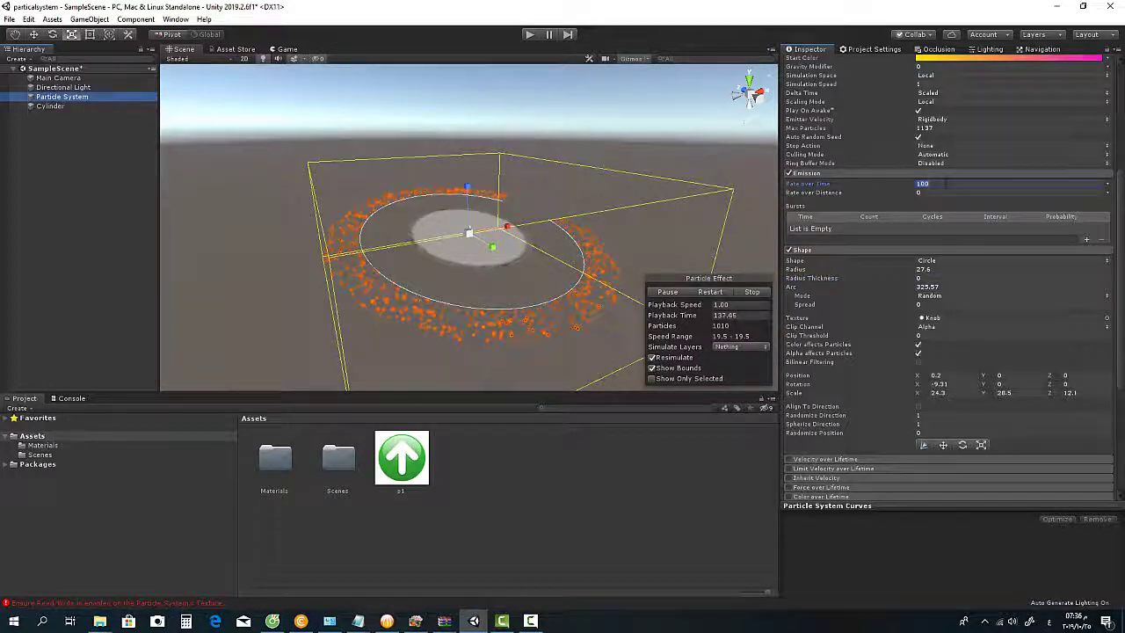
text(10)
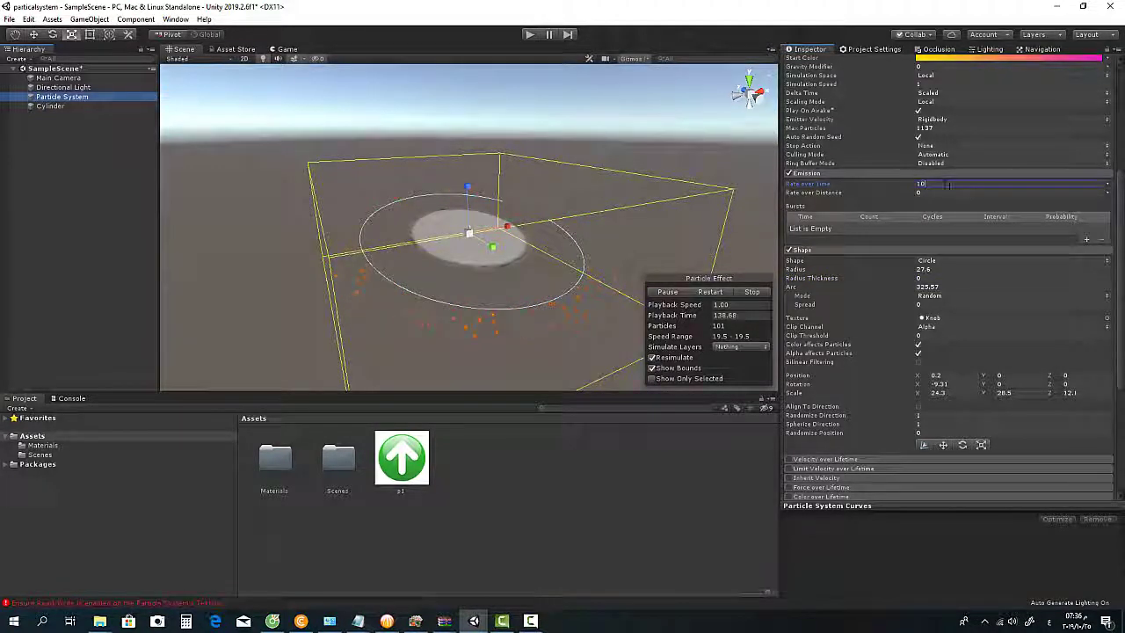
- Widen the Shape arc to 360 degrees with spread 1
scroll(950, 220, up, 3)
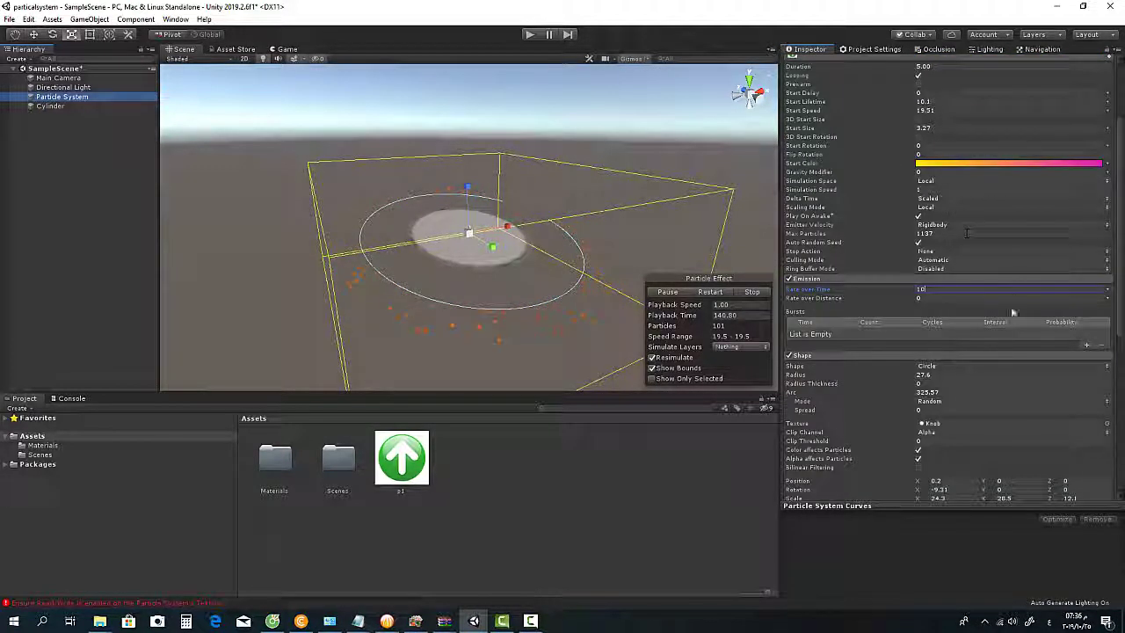
scroll(1007, 351, down, 3)
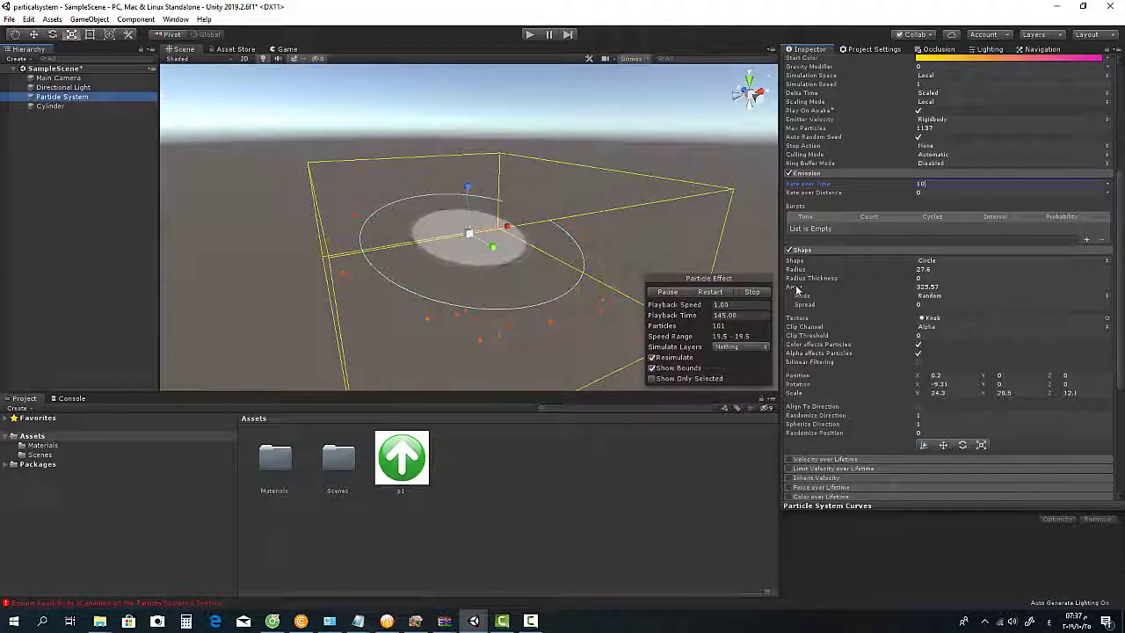
drag(798, 290, 1045, 318)
drag(356, 351, 853, 353)
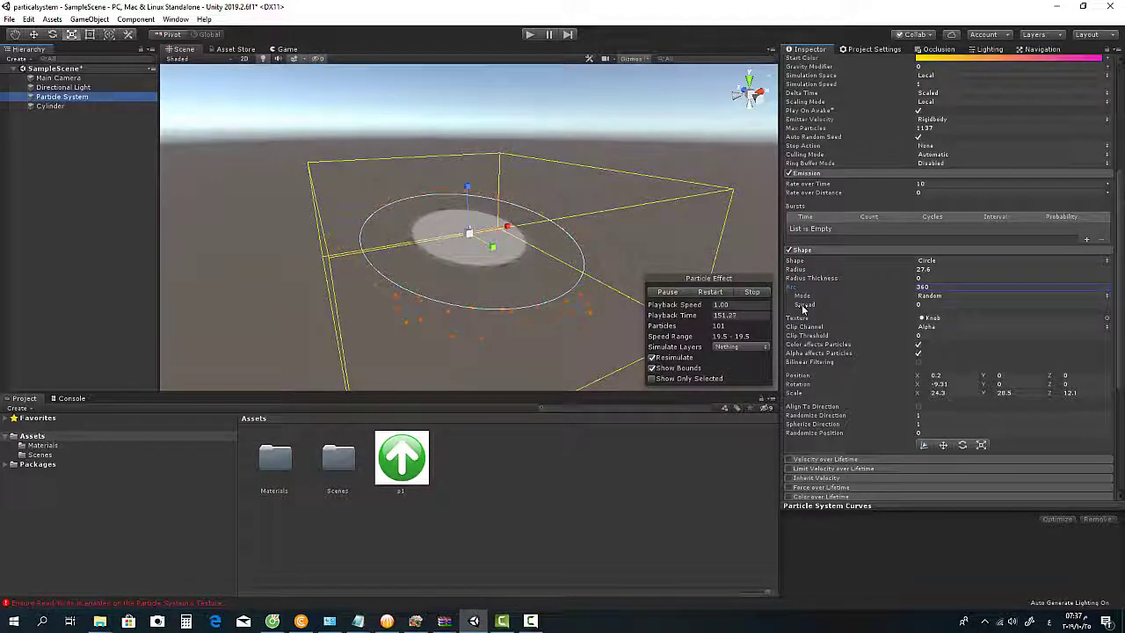
drag(802, 307, 866, 316)
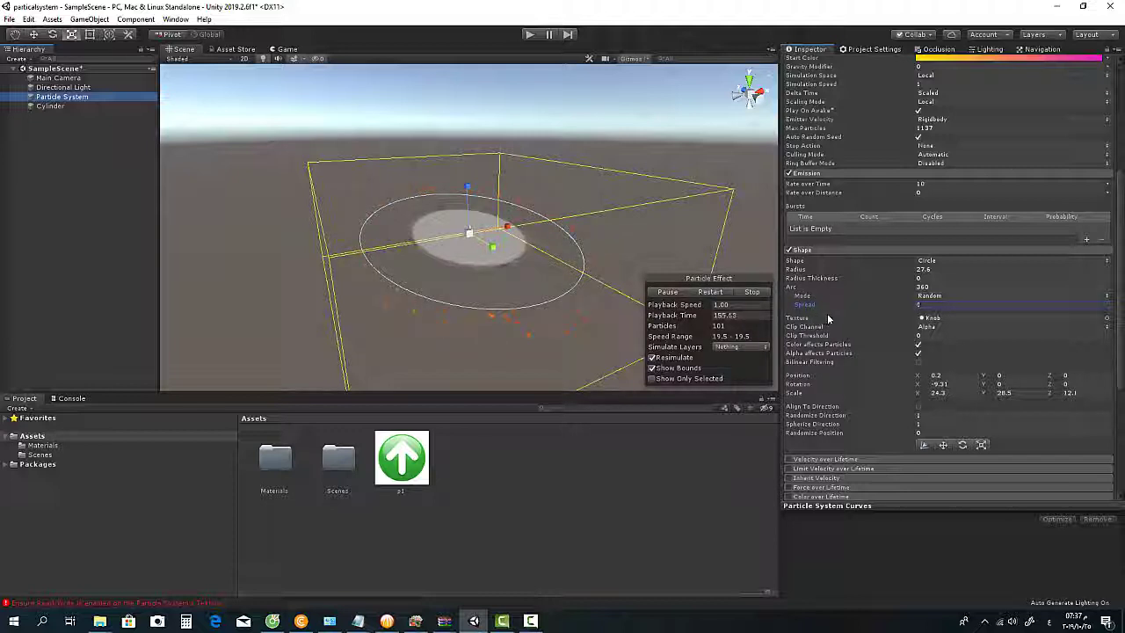
- Try Loop and Ping-Pong arc modes, ending on Burst Spread
click(940, 297)
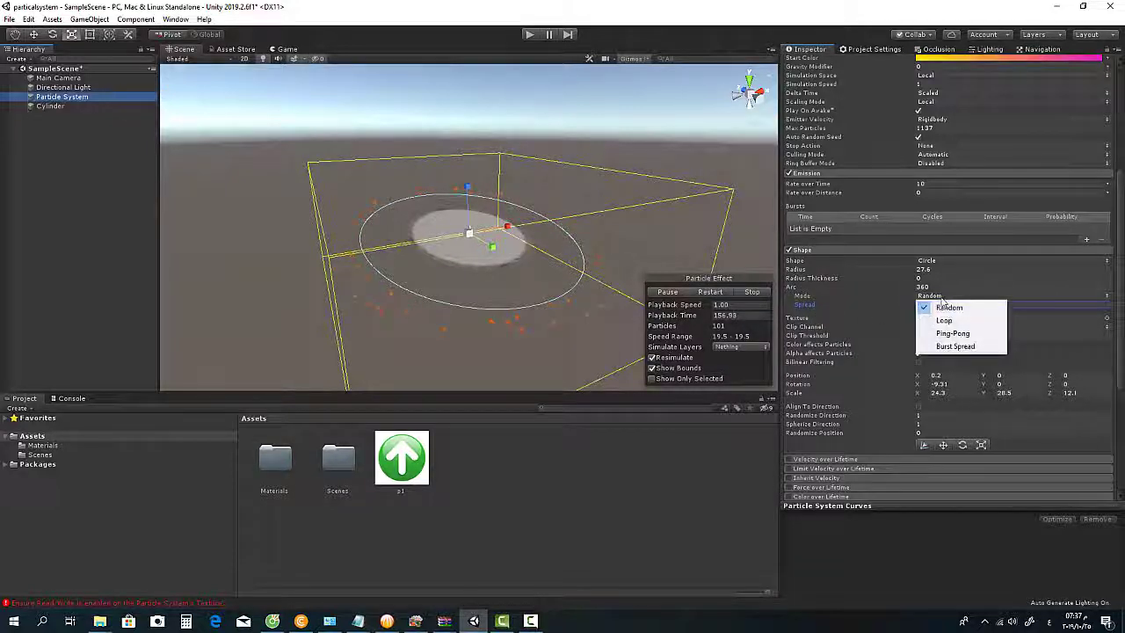
click(944, 320)
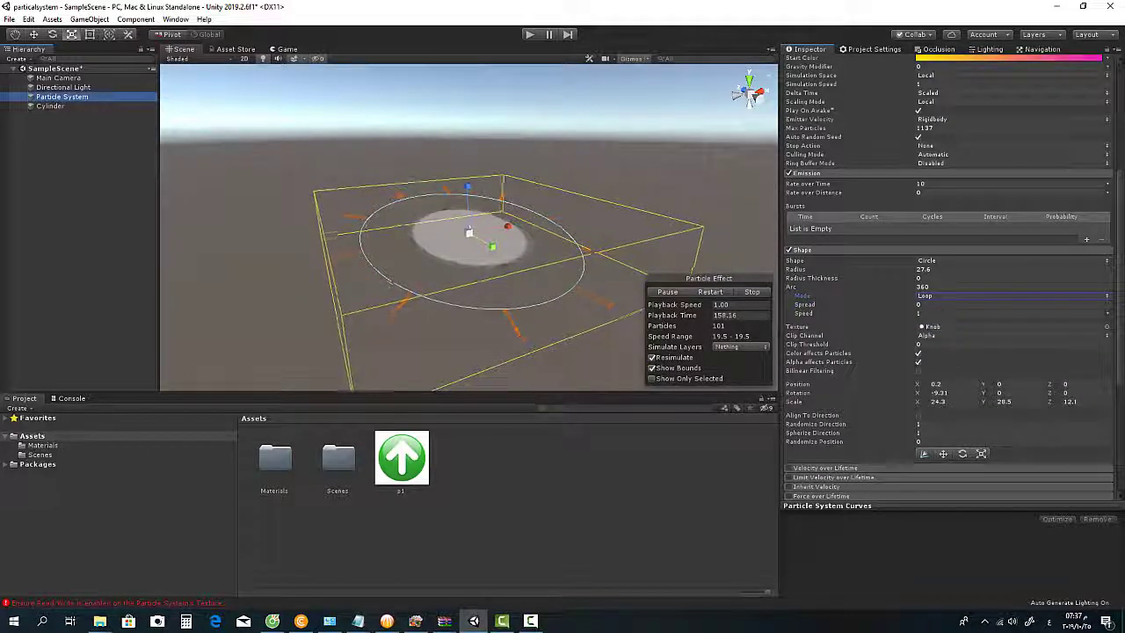
click(941, 296)
click(950, 329)
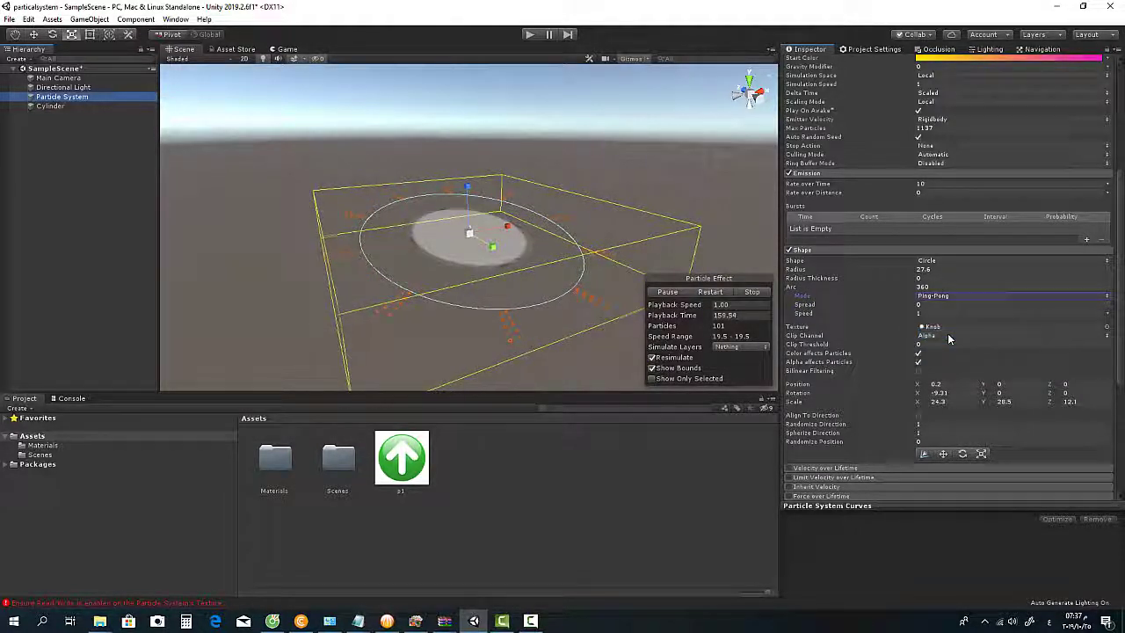
click(954, 296)
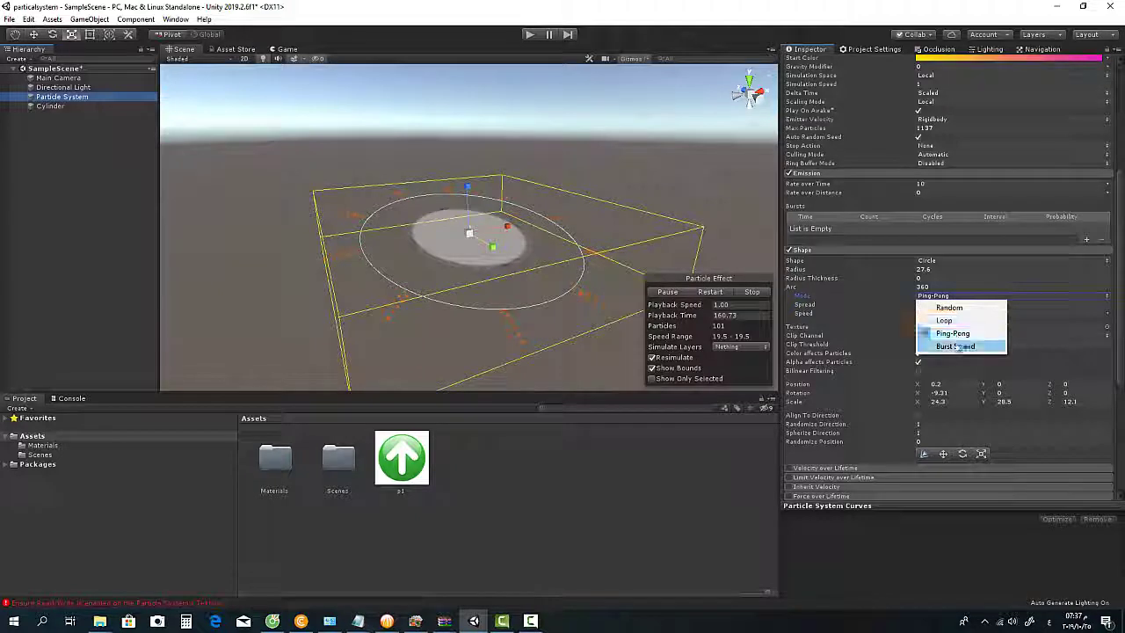
click(956, 347)
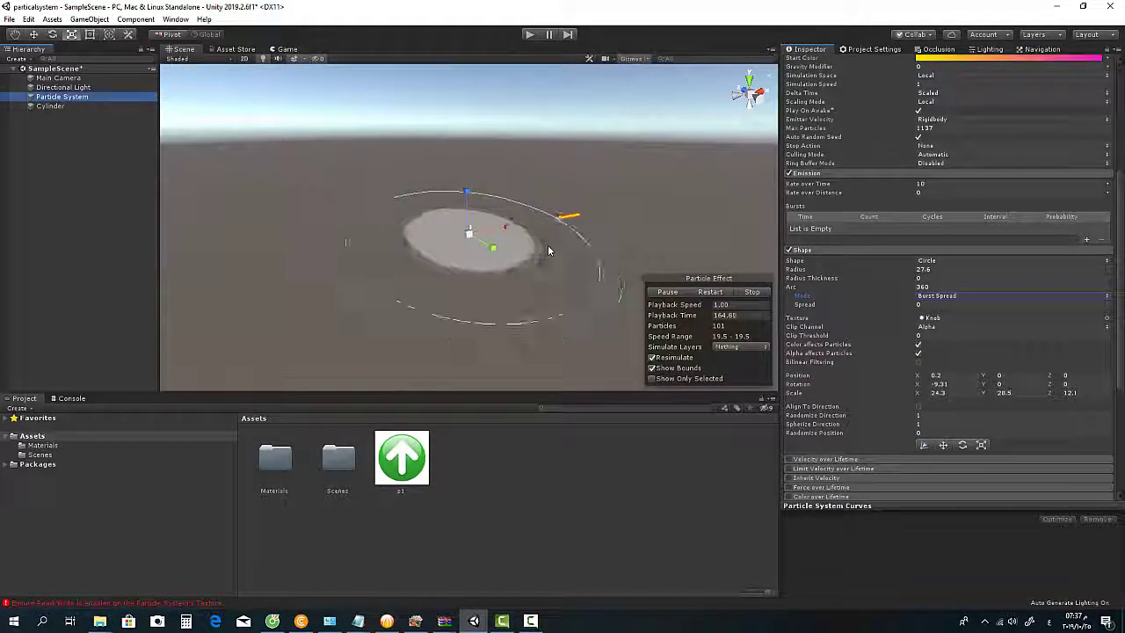
- Return the Shape arc mode to Random with spread 0.81
click(941, 297)
click(940, 305)
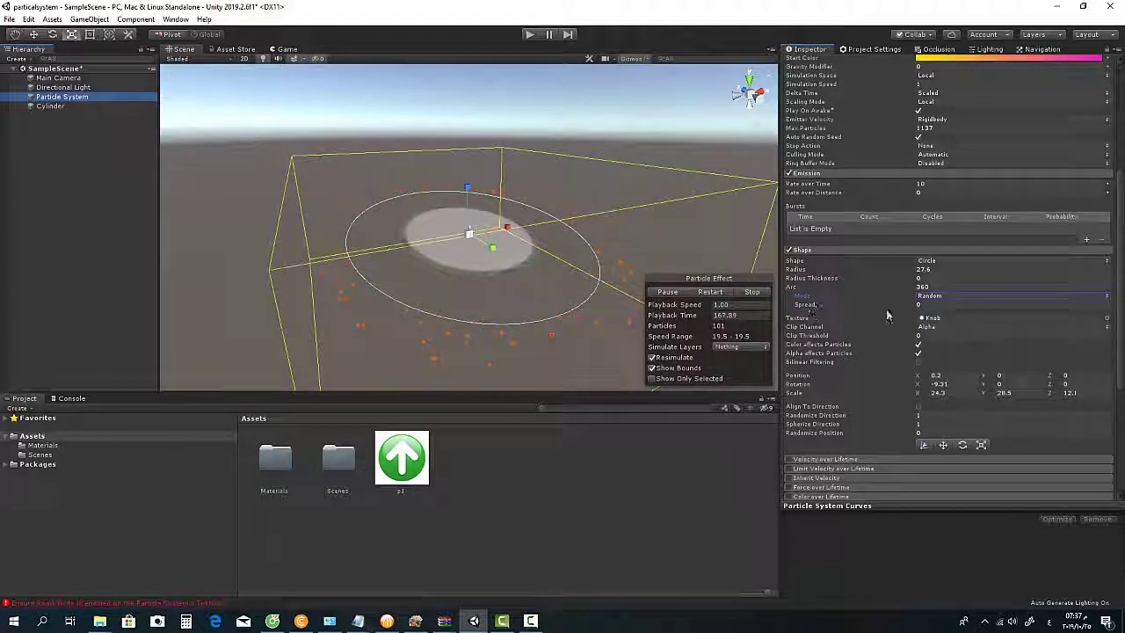
mouse_move(819, 308)
mouse_down()
mouse_move(834, 305)
mouse_move(818, 309)
mouse_up()
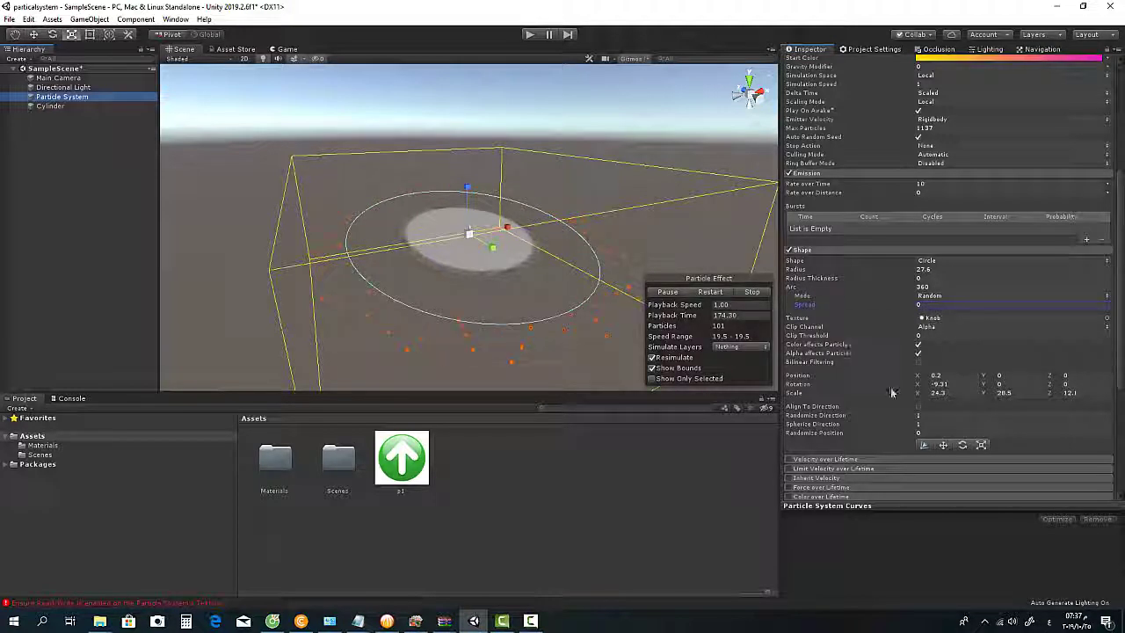
- Clear the Shape texture to None
click(937, 318)
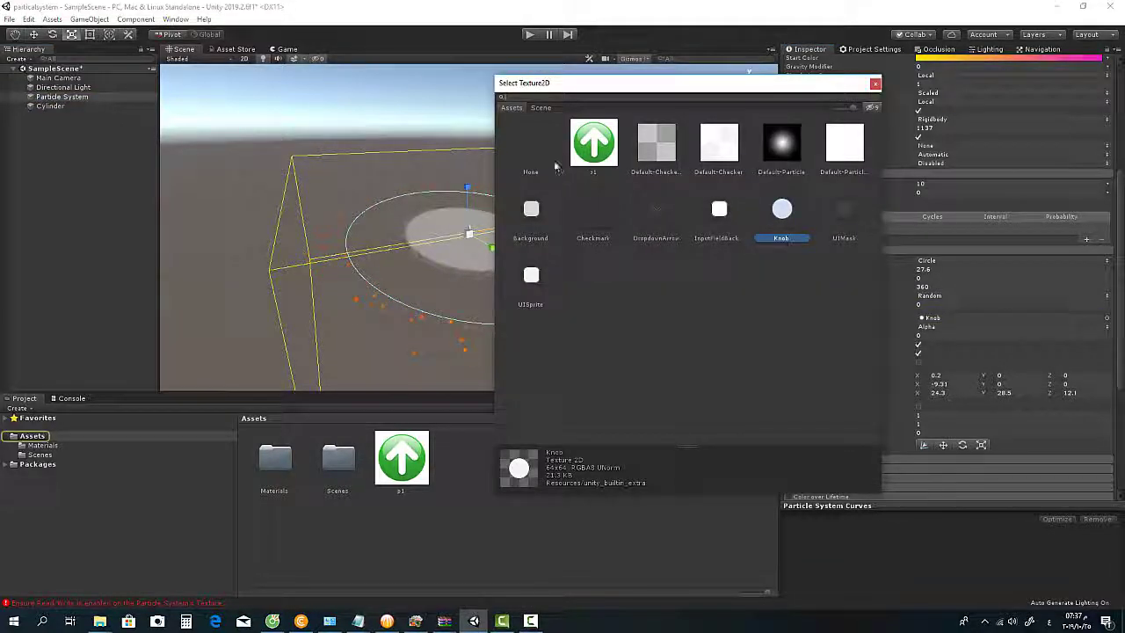
click(555, 168)
double_click(554, 168)
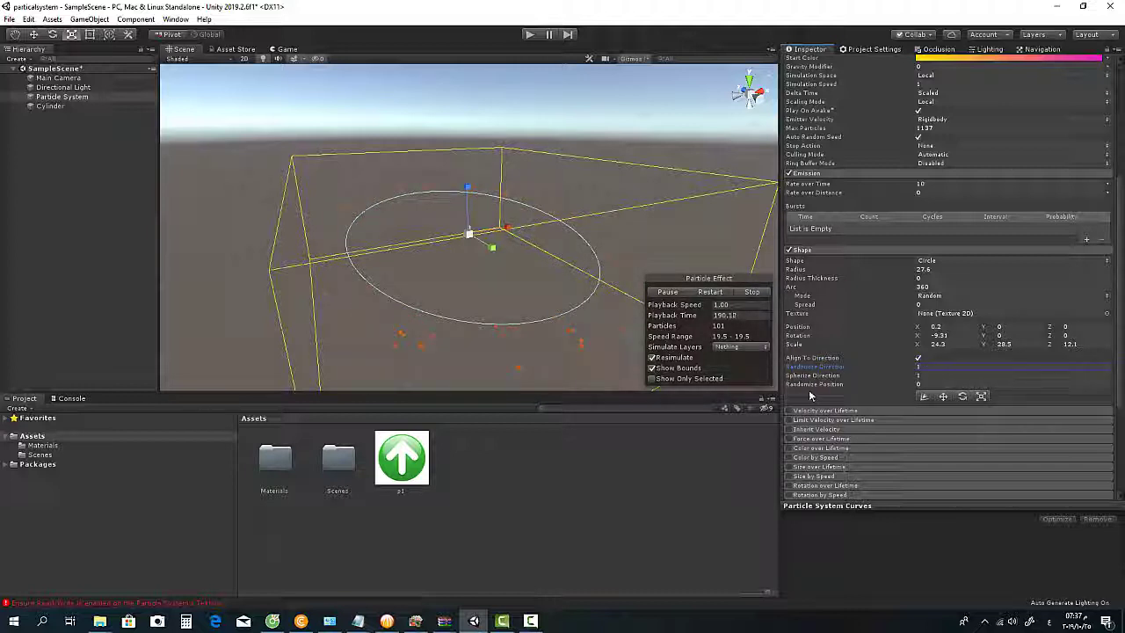
- Enlarge the particles' Start Size to about 34
scroll(587, 333, up, 2)
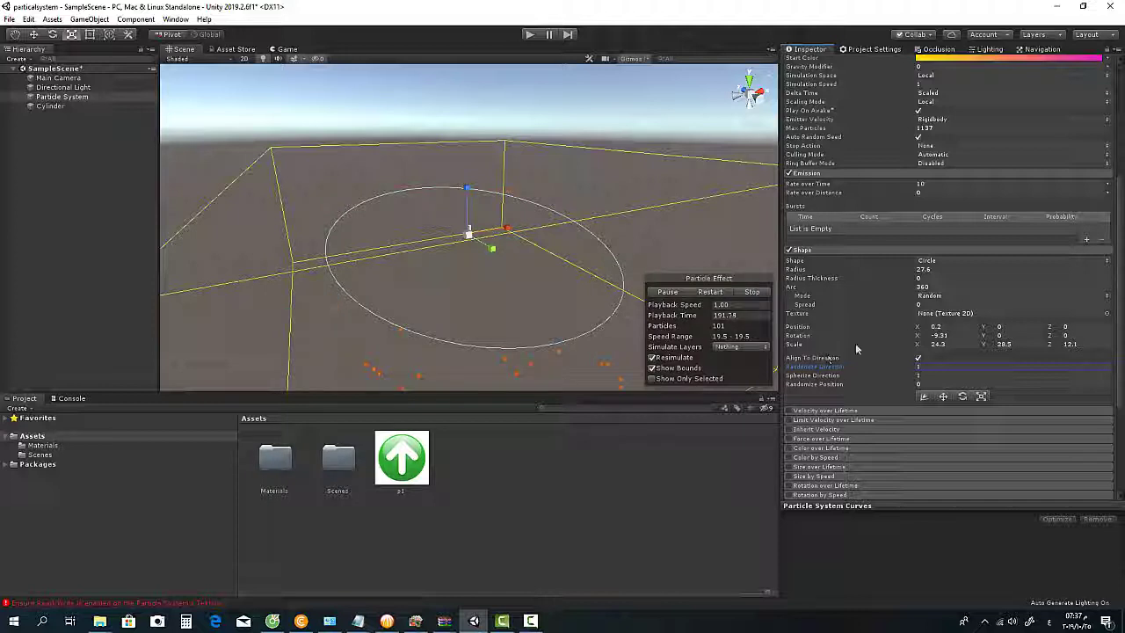
scroll(857, 349, up, 5)
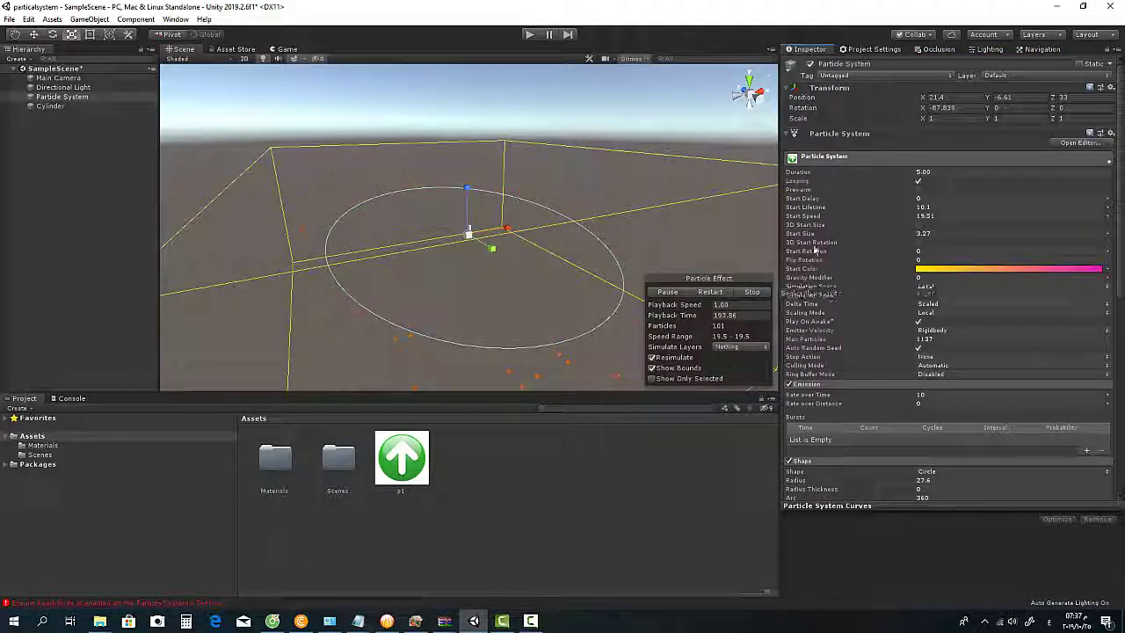
mouse_move(842, 239)
mouse_down()
mouse_move(341, 251)
mouse_move(876, 301)
mouse_up()
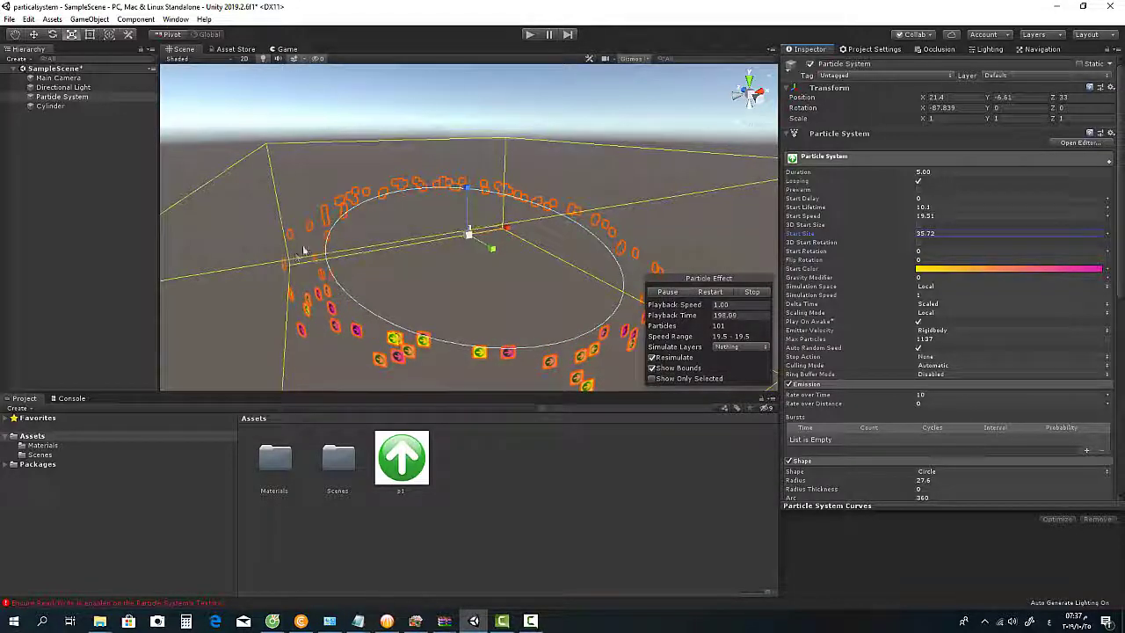
scroll(877, 301, down, 4)
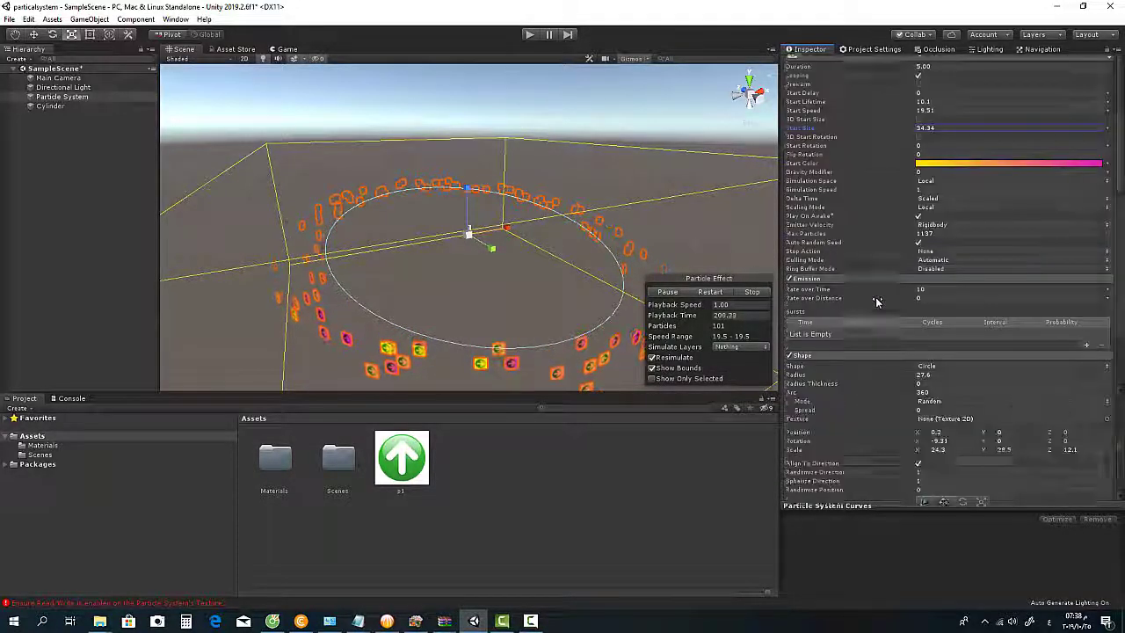
scroll(853, 281, down, 4)
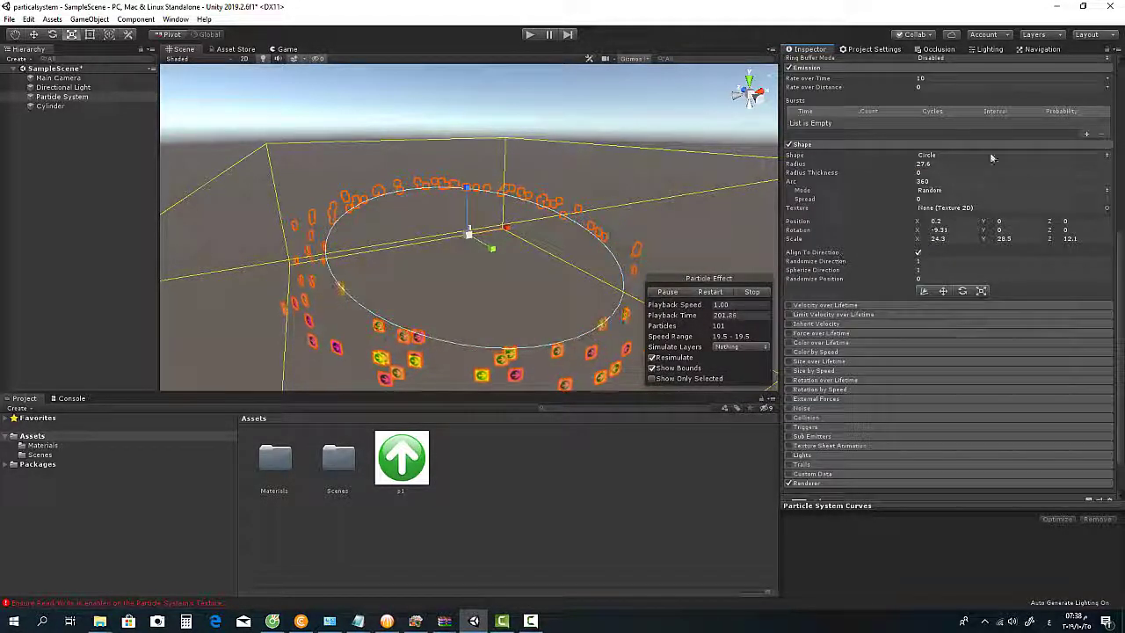
- Try an Edge emitter with radius about 51, then switch to Rectangle
click(963, 156)
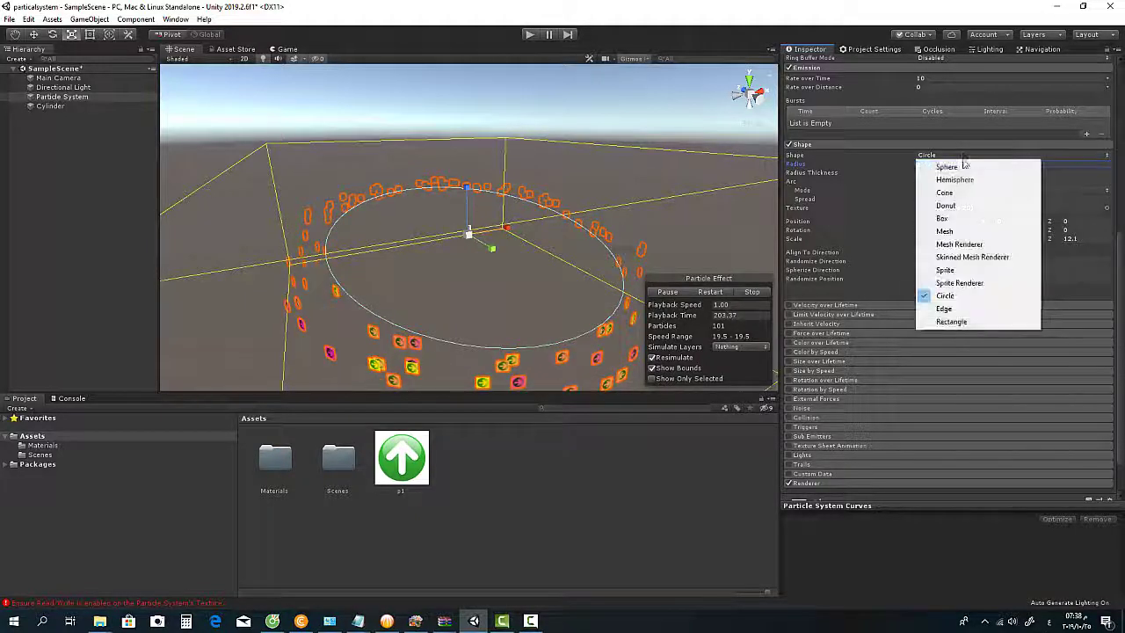
click(985, 308)
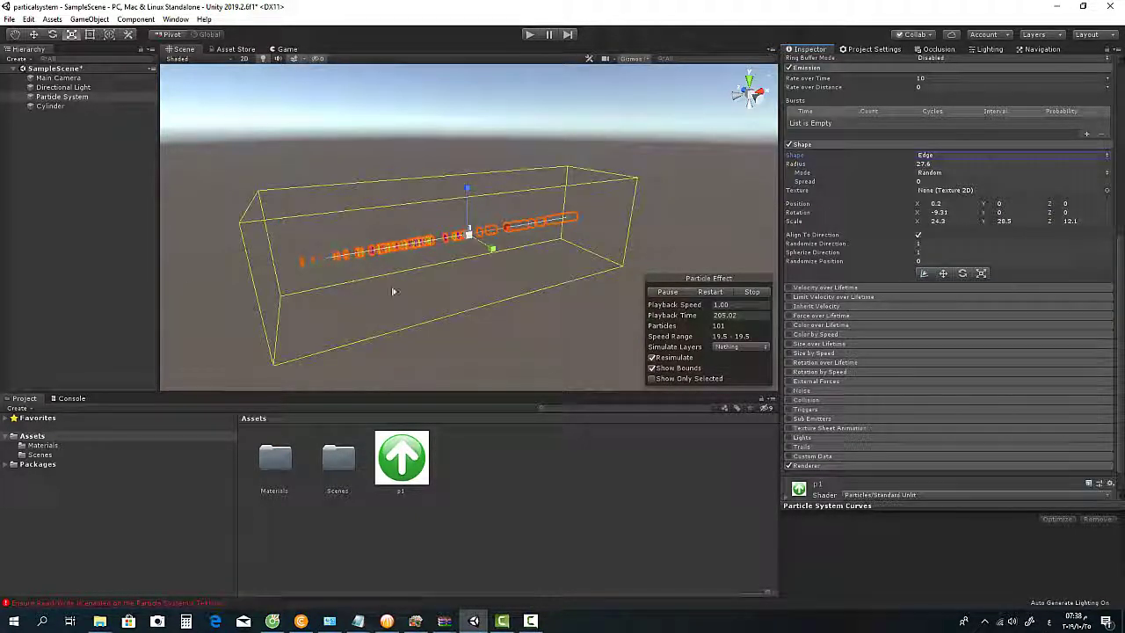
alt+drag(389, 284, 469, 310)
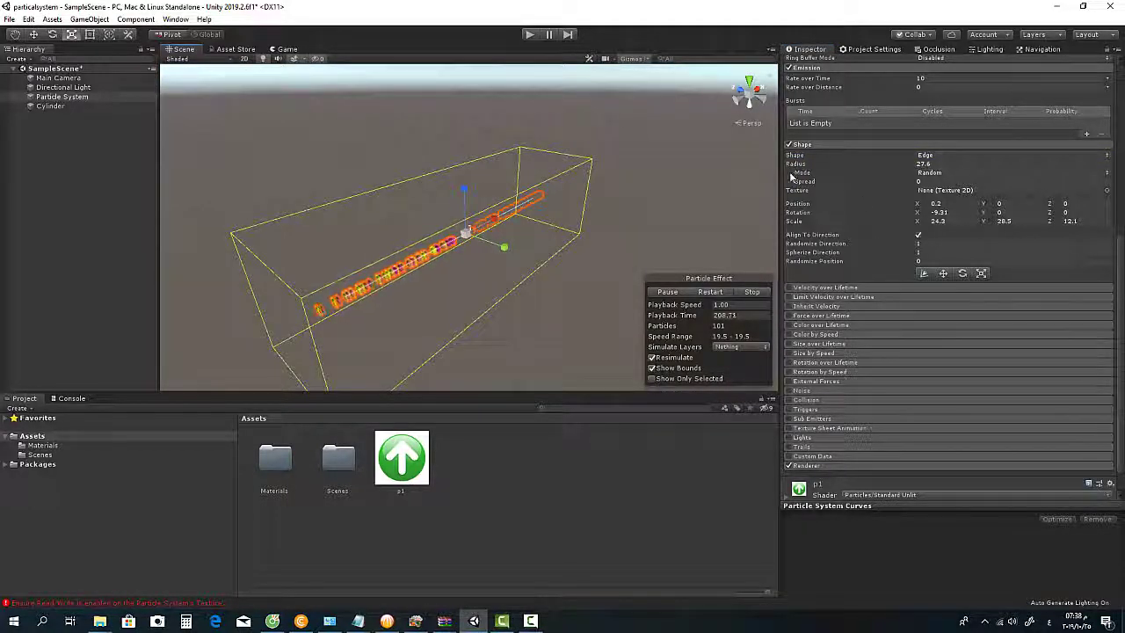
mouse_move(833, 172)
mouse_down()
mouse_move(1046, 173)
mouse_move(803, 264)
mouse_up()
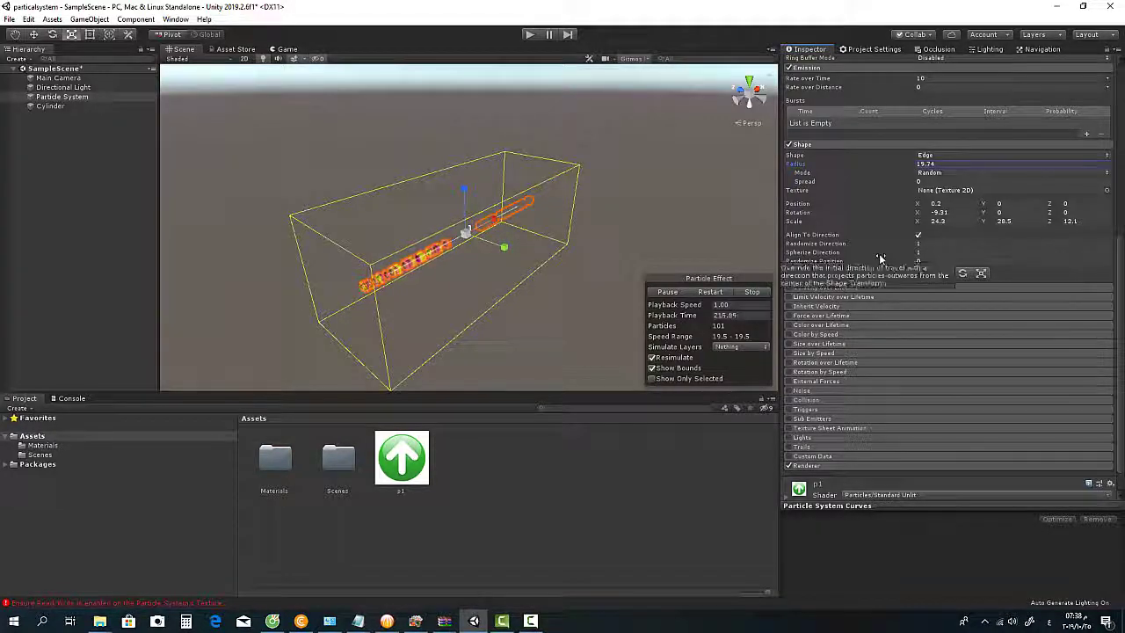
click(956, 154)
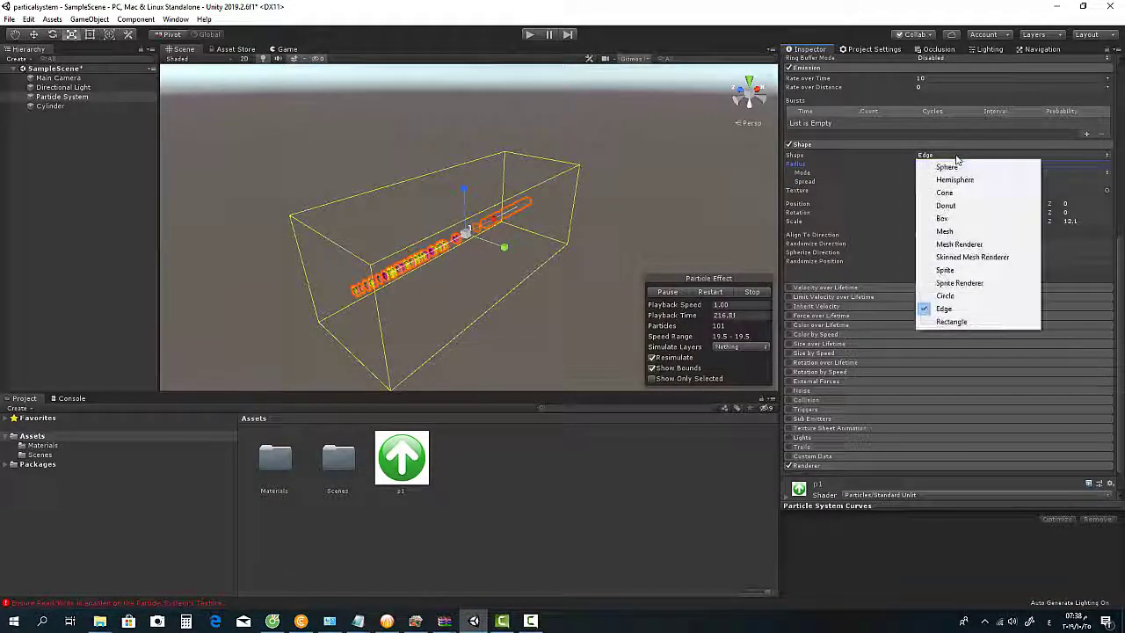
click(983, 322)
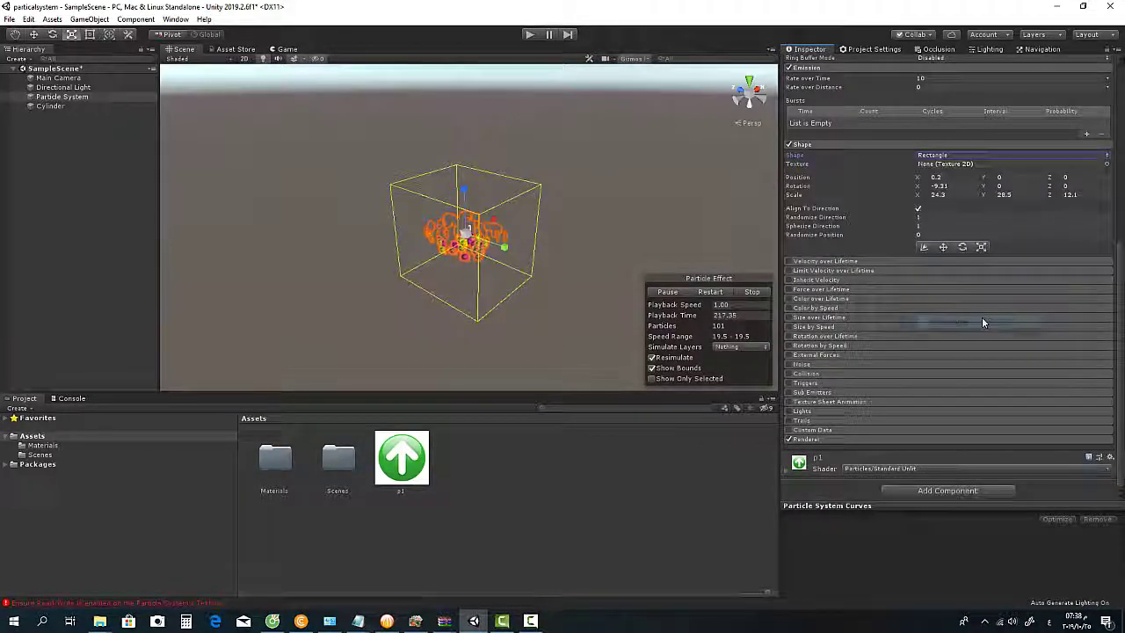
scroll(449, 271, up, 5)
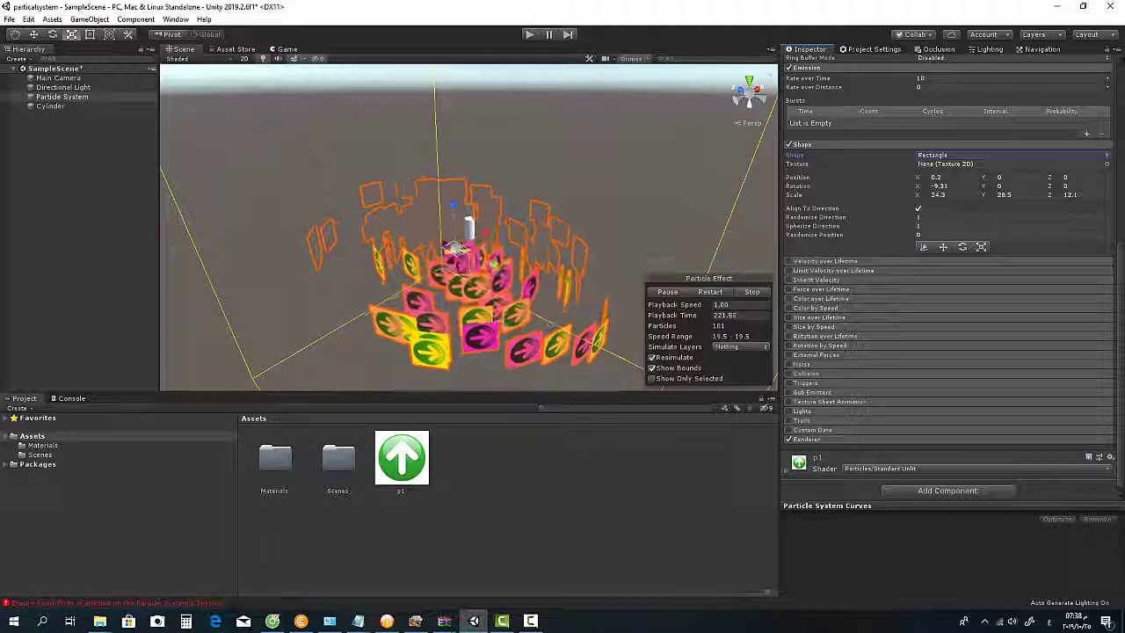
scroll(975, 181, up, 6)
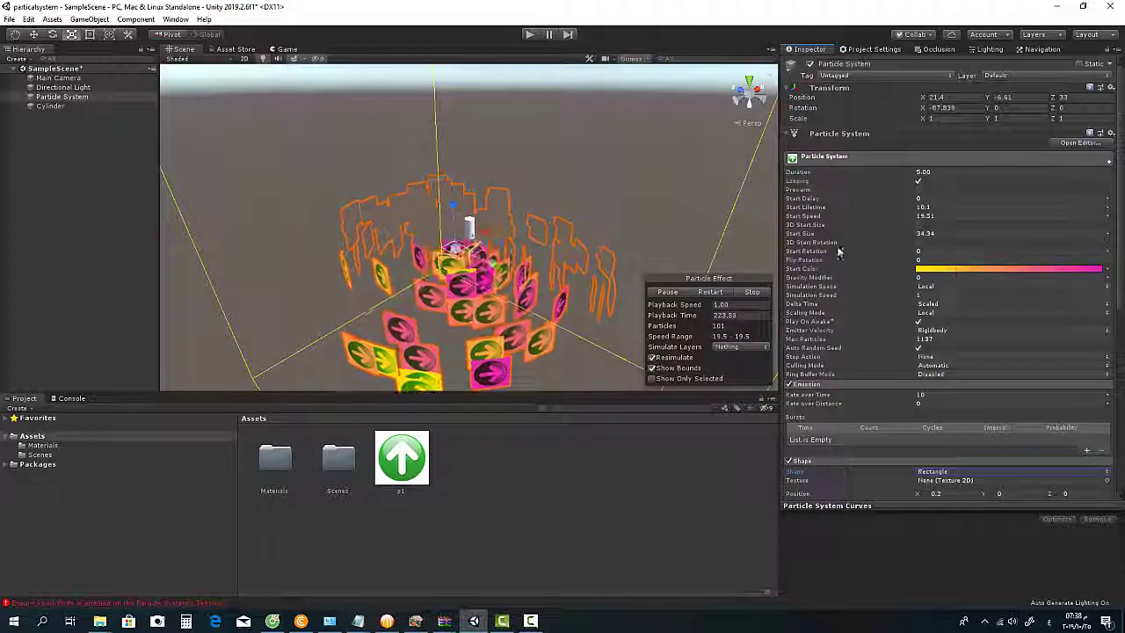
- Shrink Start Size and raise the Shape's Randomize Position to 7.9
click(811, 235)
mouse_move(811, 236)
mouse_down()
mouse_move(717, 240)
mouse_move(780, 236)
mouse_up()
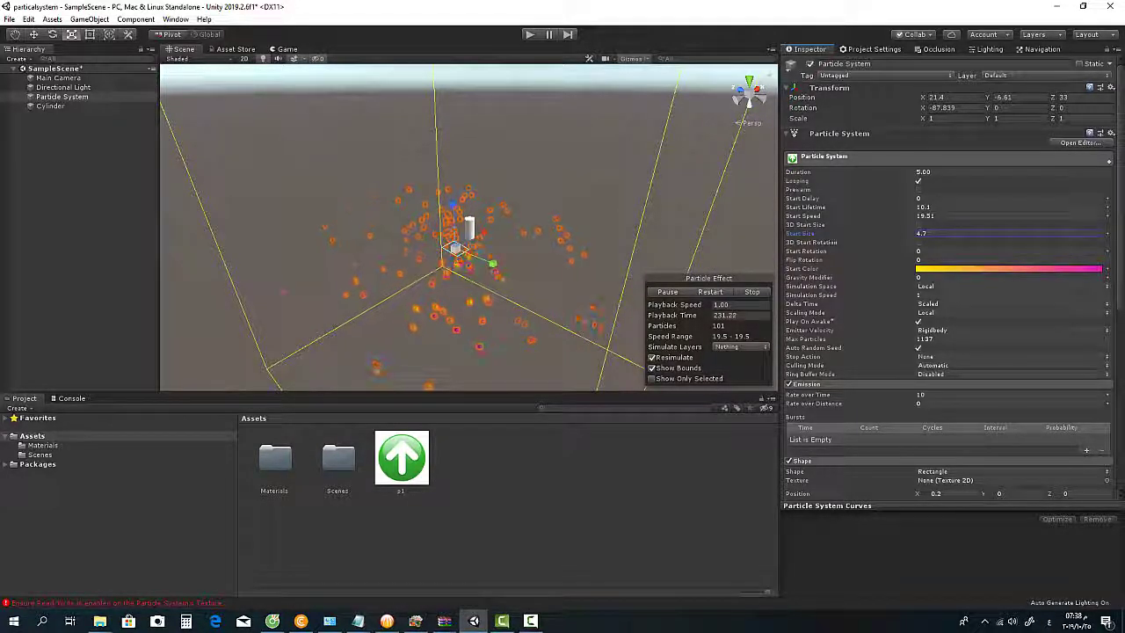
scroll(915, 221, down, 6)
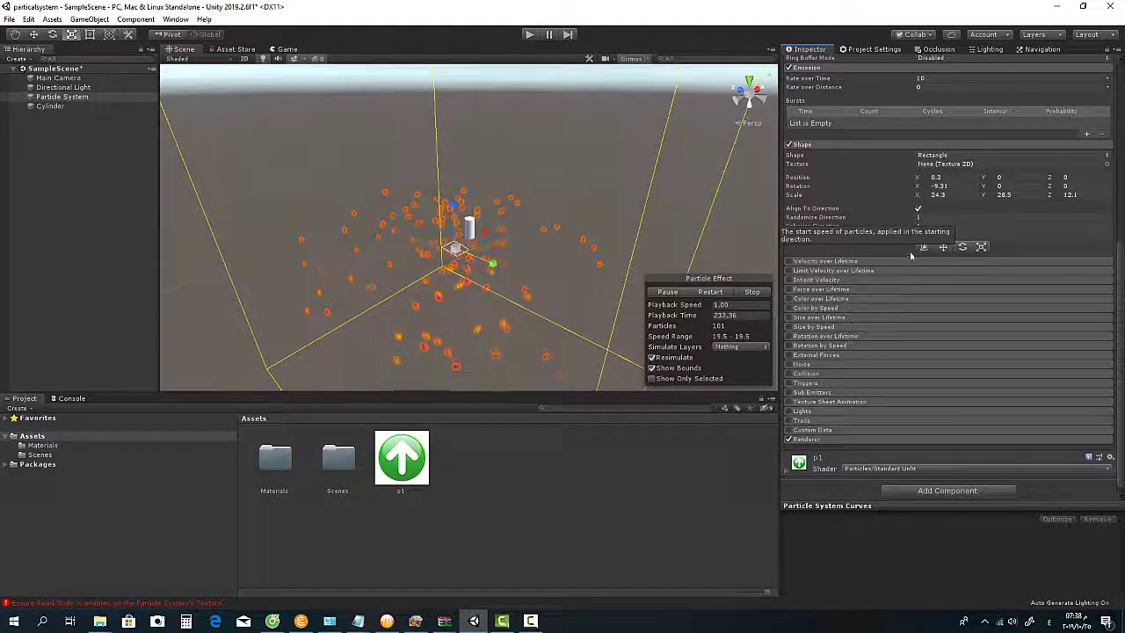
scroll(871, 305, up, 2)
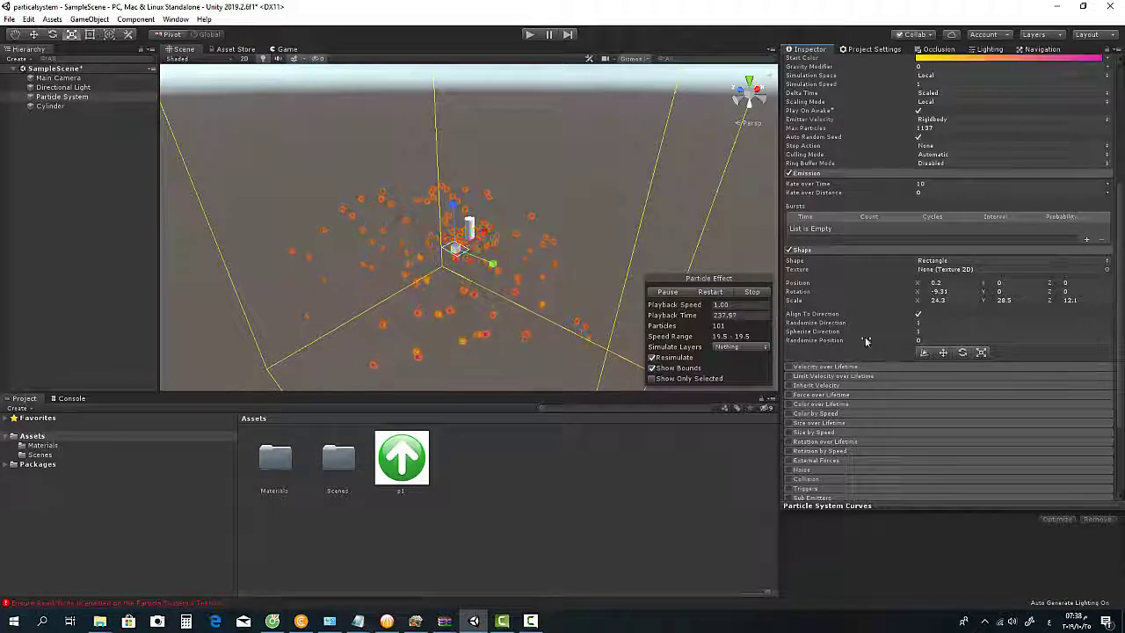
mouse_move(820, 341)
mouse_down()
mouse_move(865, 344)
mouse_move(844, 345)
mouse_up()
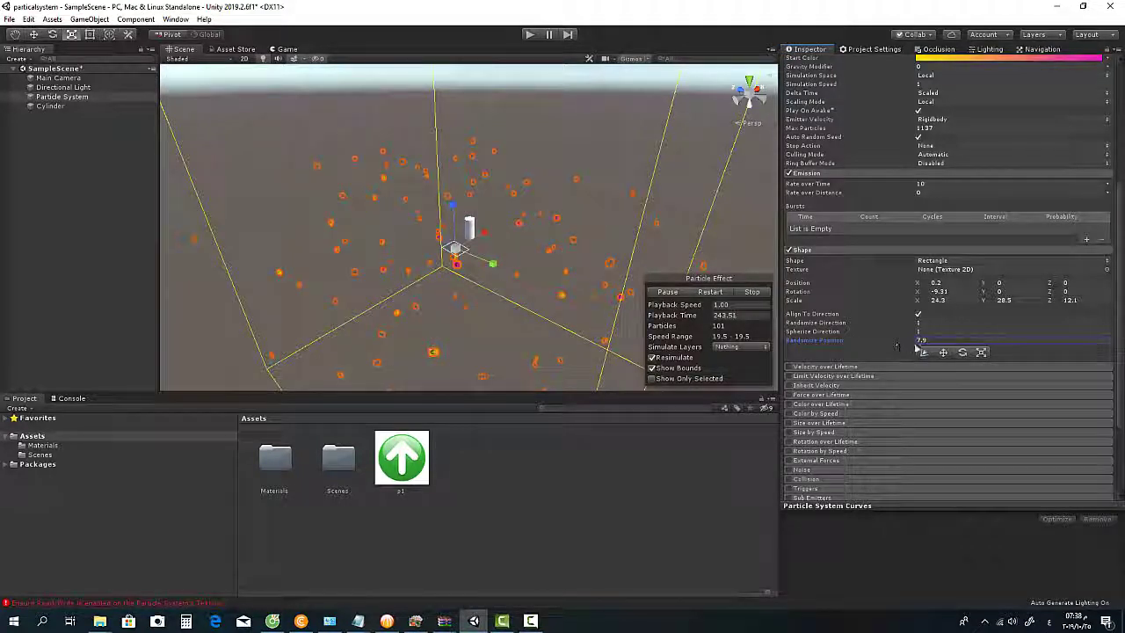
drag(844, 345, 880, 345)
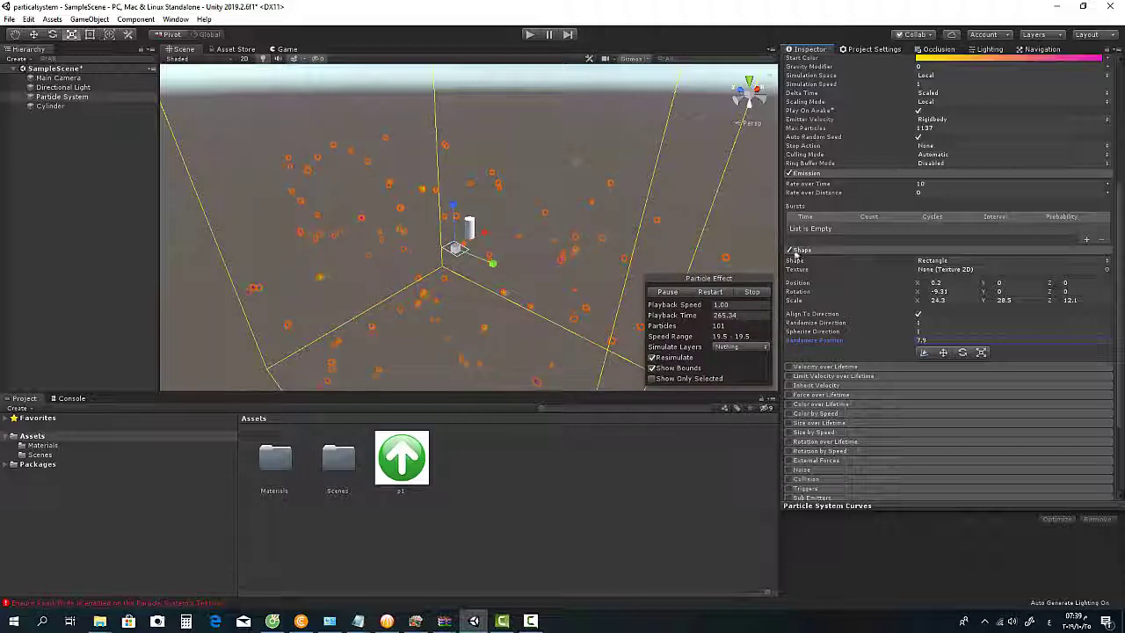
- Disable the Shape module and lower Rate over Time to 8.21
click(789, 250)
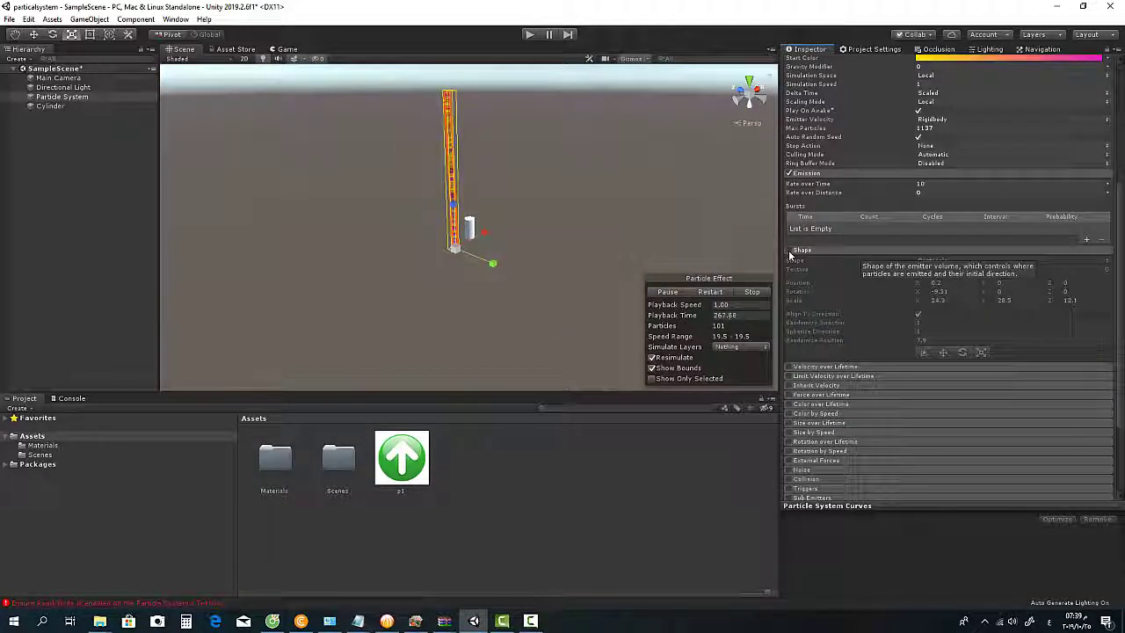
click(788, 251)
click(789, 251)
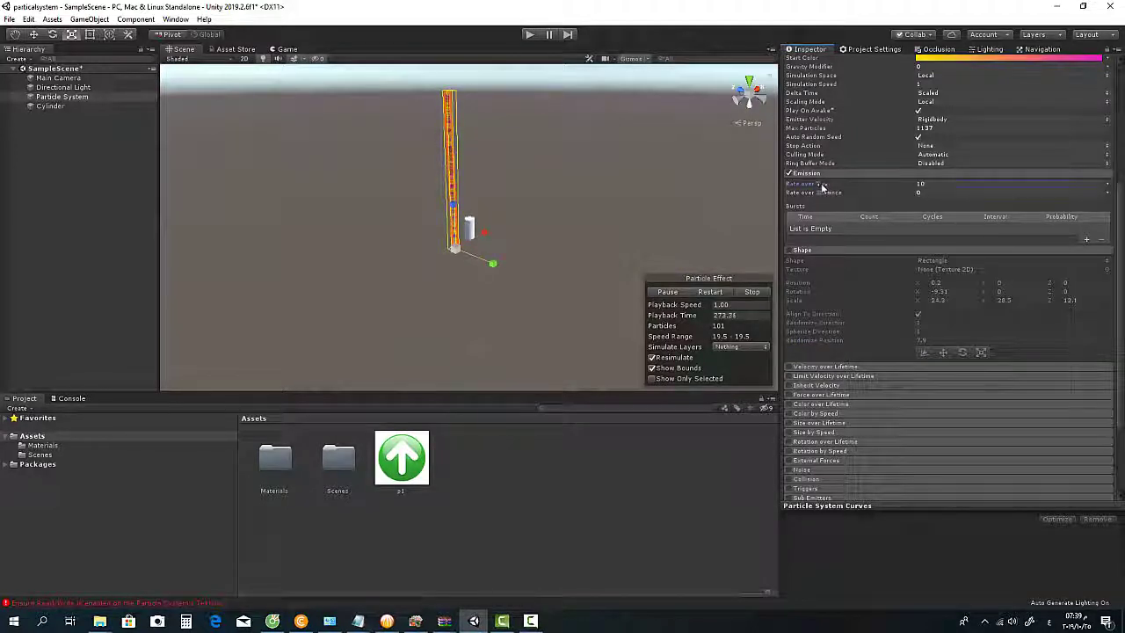
drag(764, 183, 794, 187)
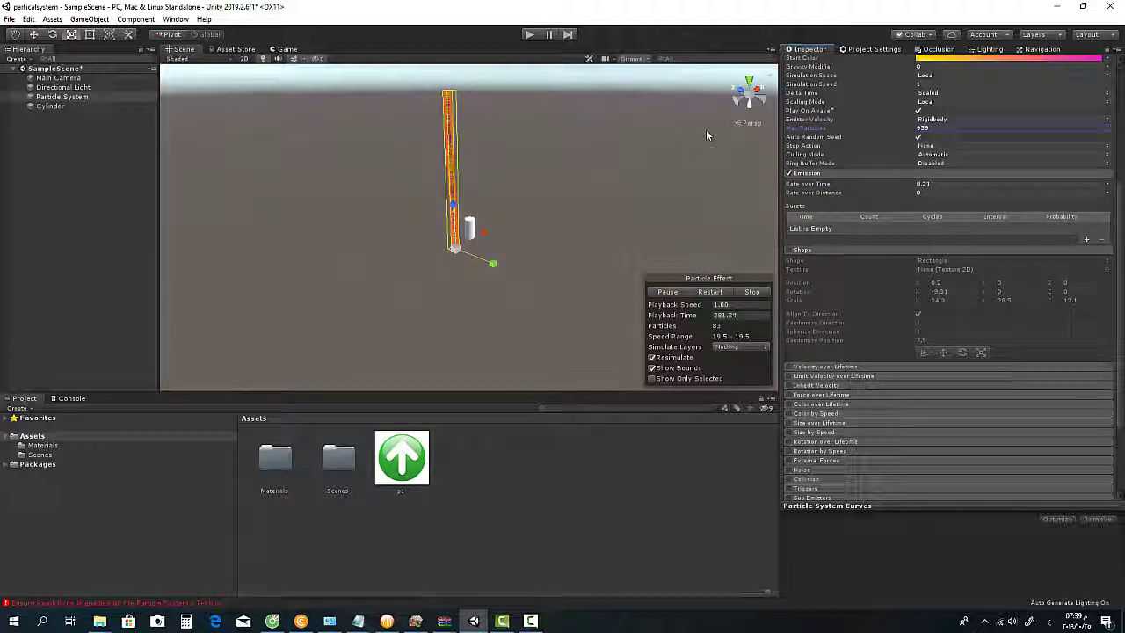
- Raise Gravity Modifier to 0.36 so the particles fall
scroll(840, 163, up, 3)
scroll(840, 163, up, 3)
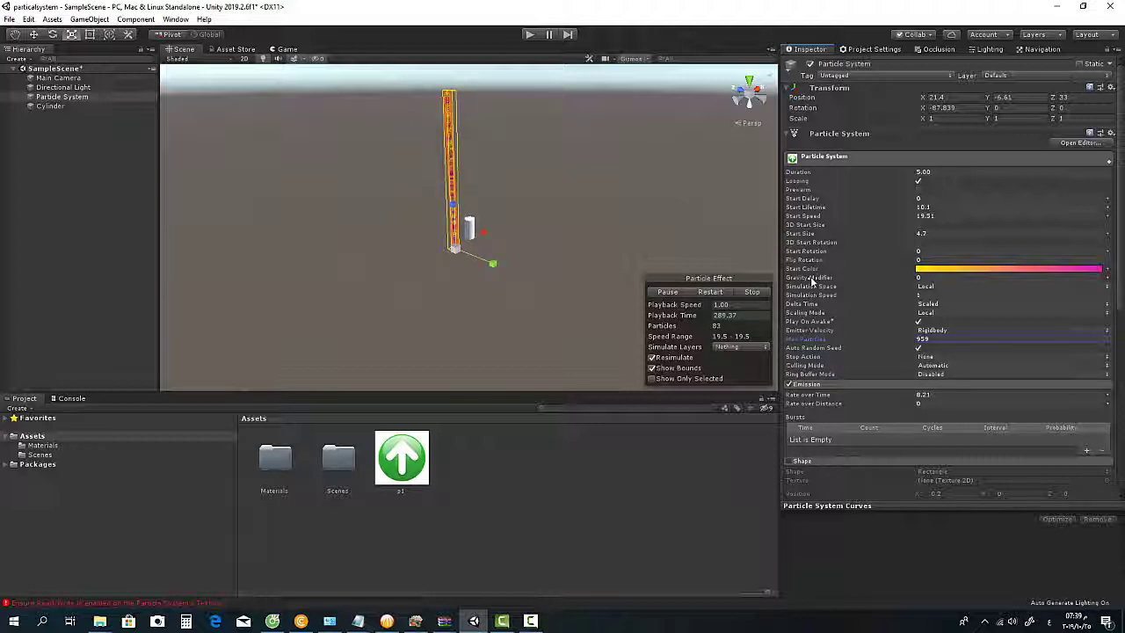
mouse_move(812, 281)
mouse_down()
mouse_move(838, 282)
mouse_move(823, 278)
mouse_up()
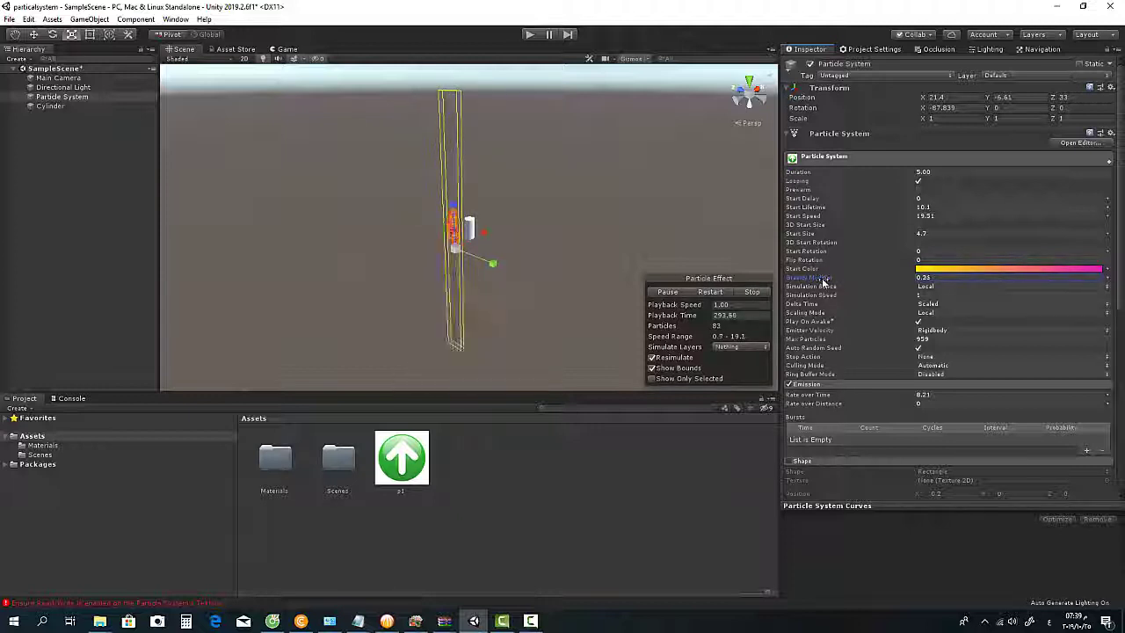
mouse_move(387, 299)
alt+mouse_down()
mouse_move(49, 204)
mouse_move(848, 299)
alt+mouse_up()
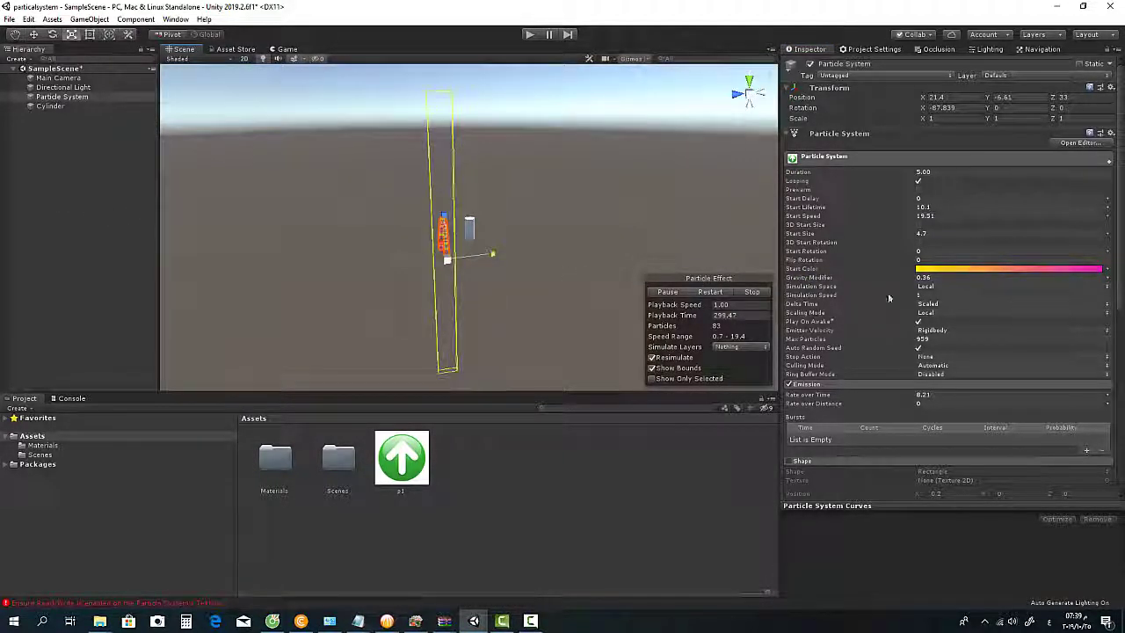
scroll(878, 290, down, 3)
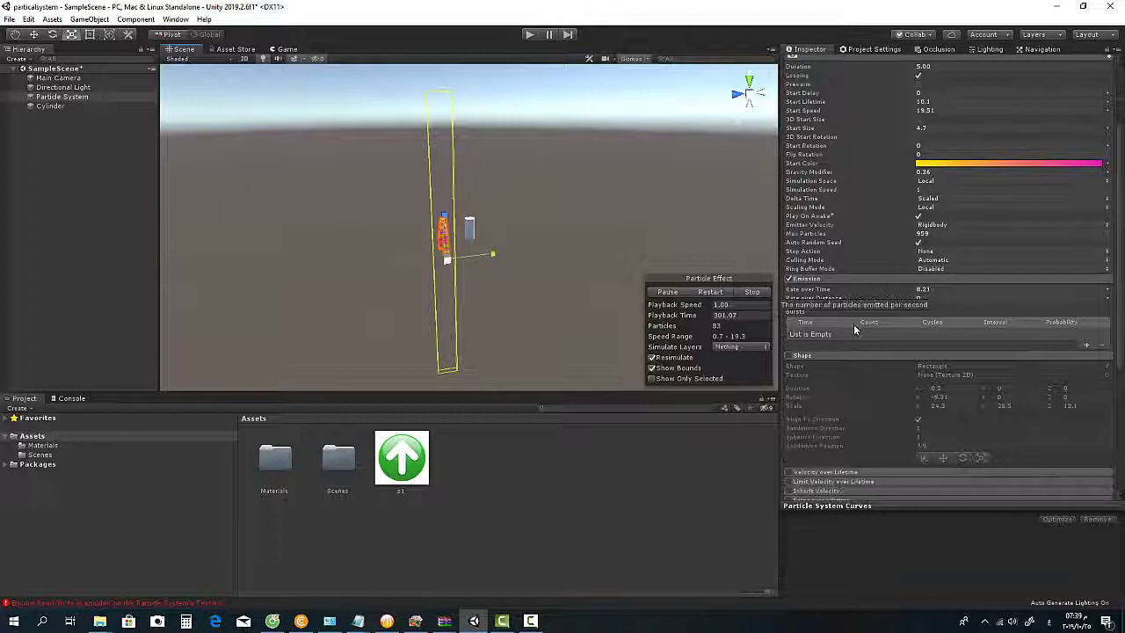
- Re-enable Shape, zero Randomize Direction and Position, and set Spherize Direction to 0.09
click(789, 355)
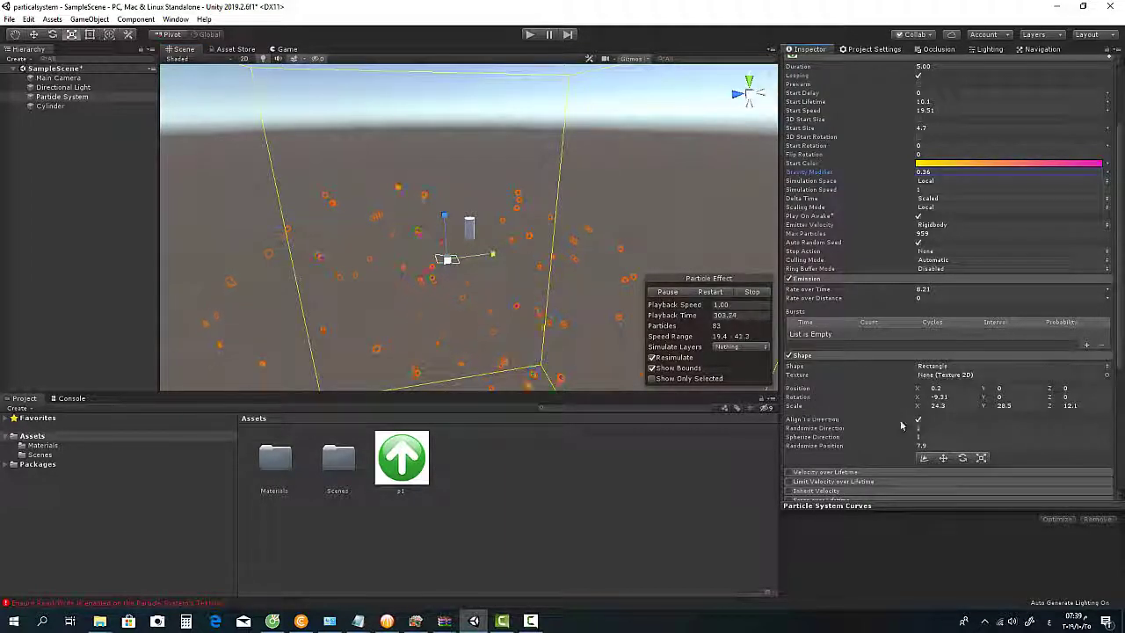
scroll(897, 419, up, 3)
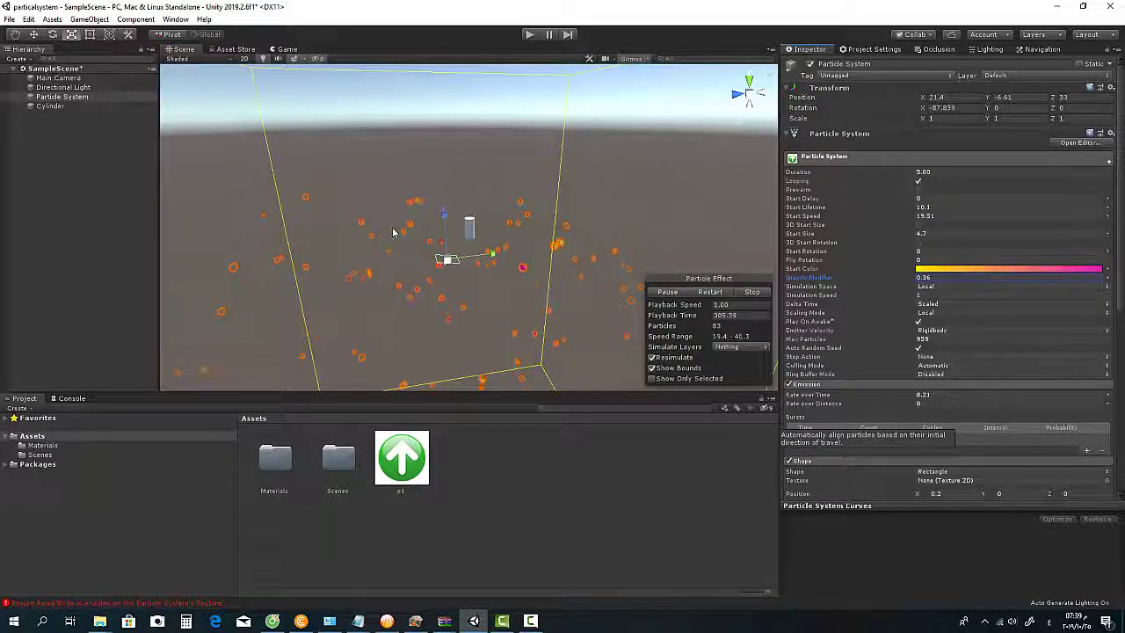
scroll(392, 227, down, 5)
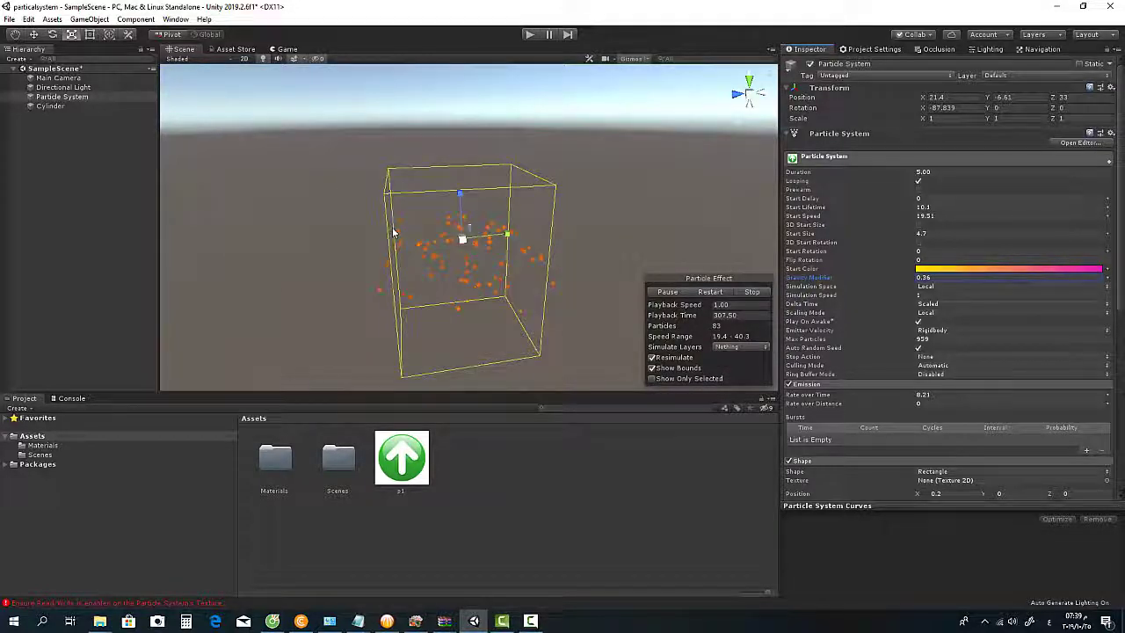
scroll(392, 231, up, 5)
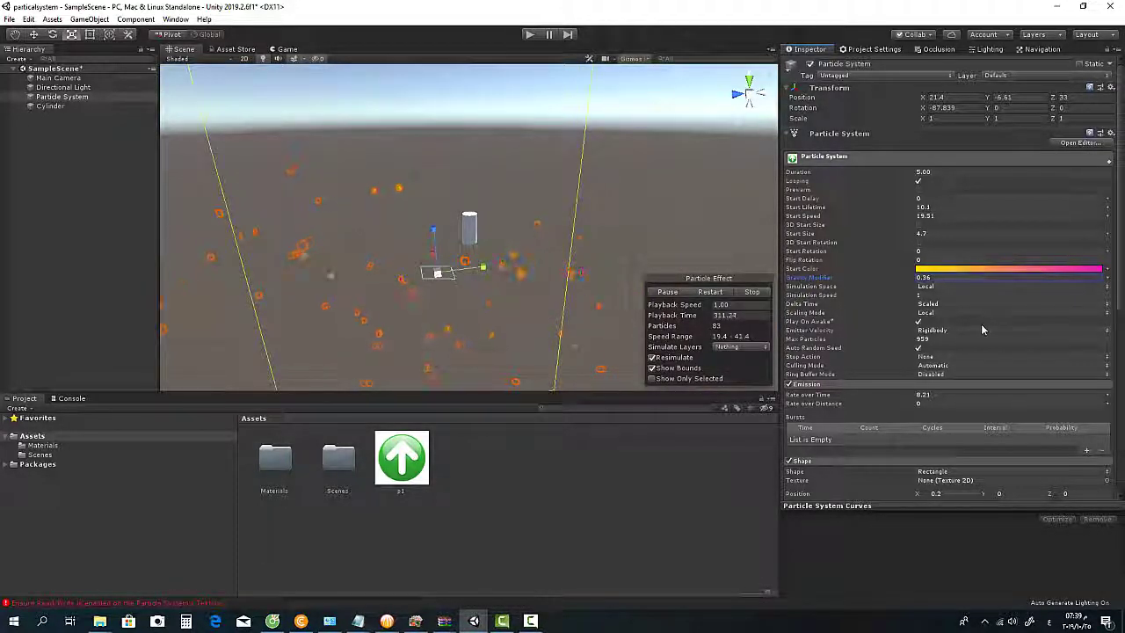
scroll(983, 329, down, 3)
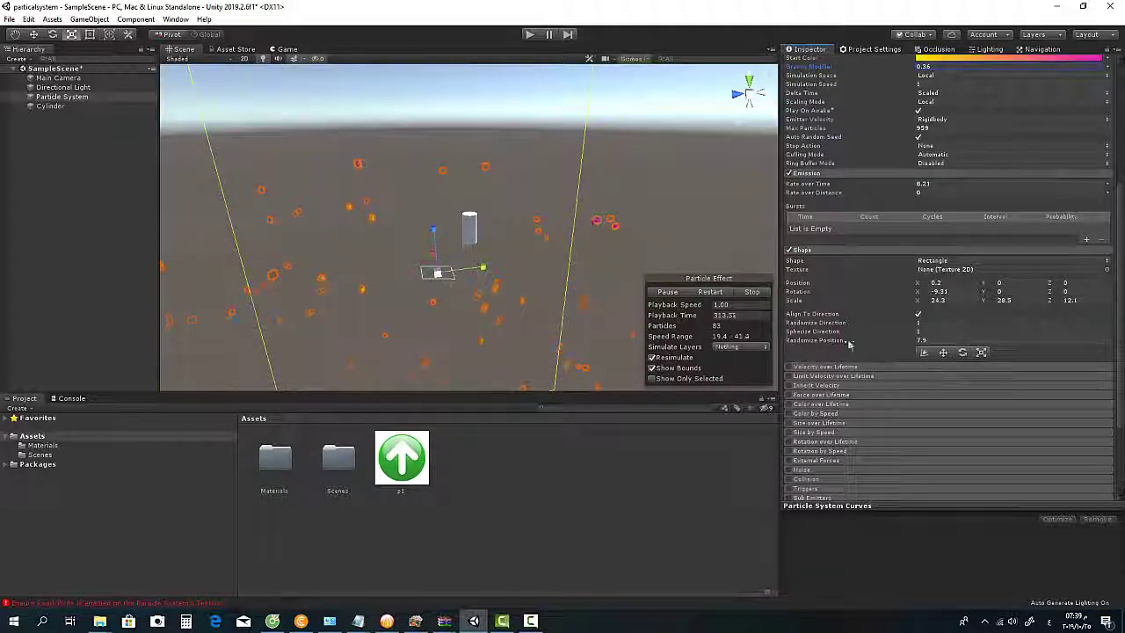
drag(817, 323, 722, 323)
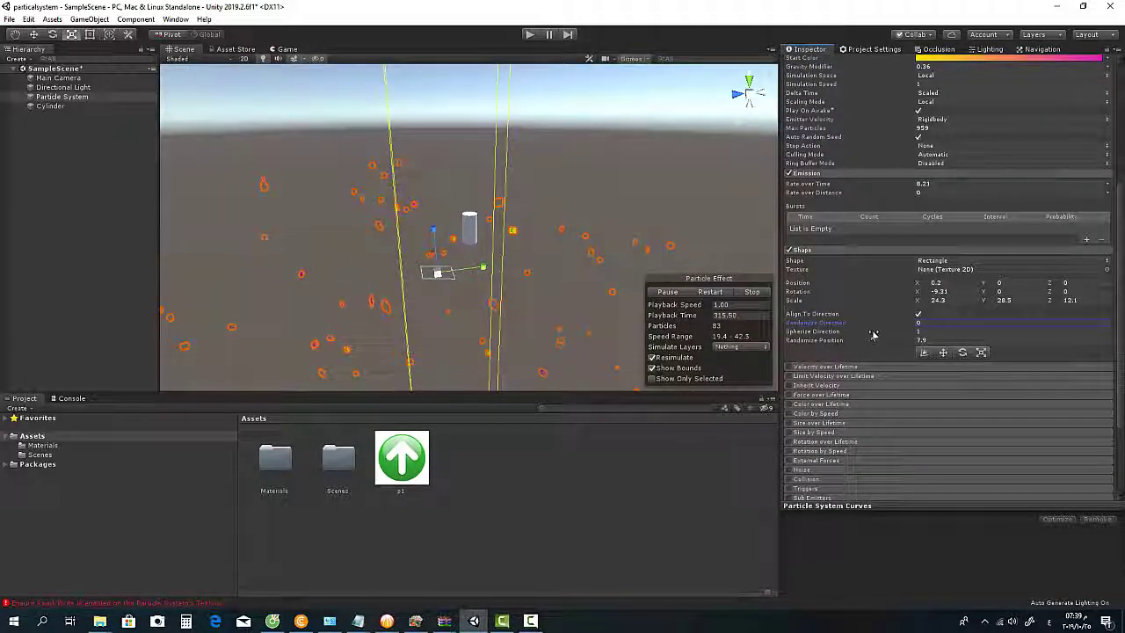
drag(831, 341, 590, 352)
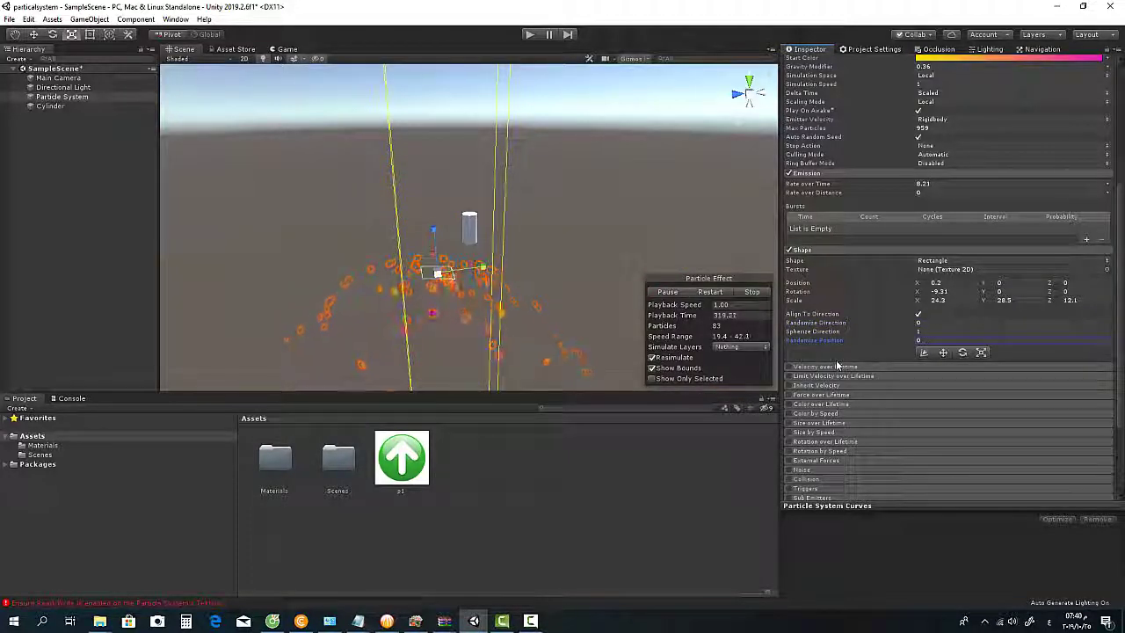
mouse_move(837, 335)
mouse_down()
mouse_move(803, 335)
mouse_move(893, 358)
mouse_move(824, 332)
mouse_up()
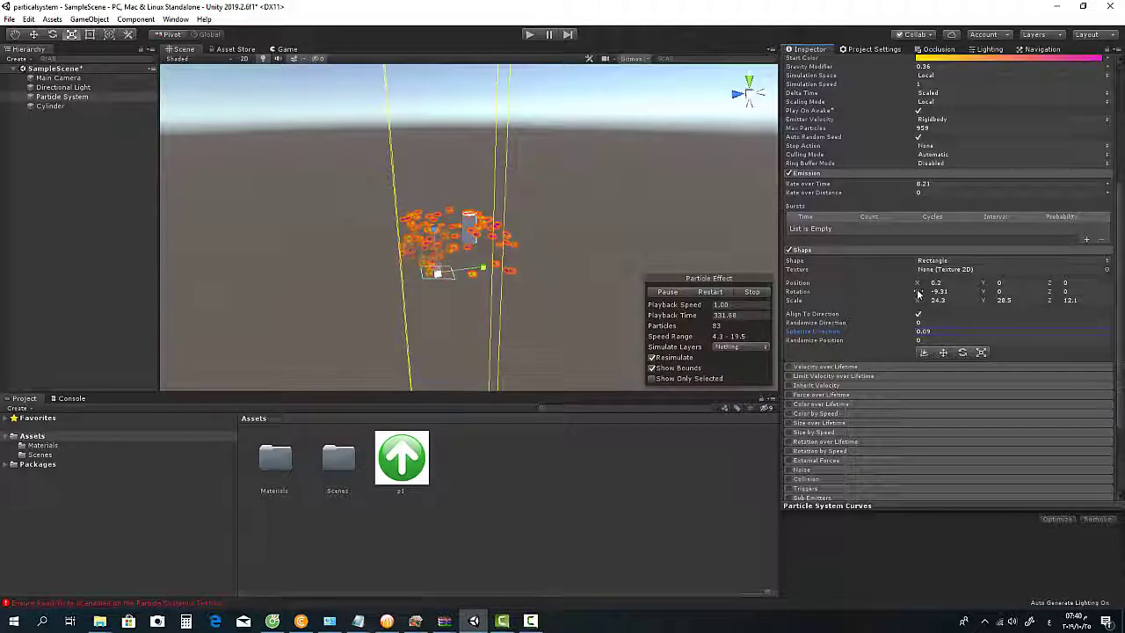
- Set the Shape emitter's Position X and Rotation X to 0
drag(919, 293, 1122, 283)
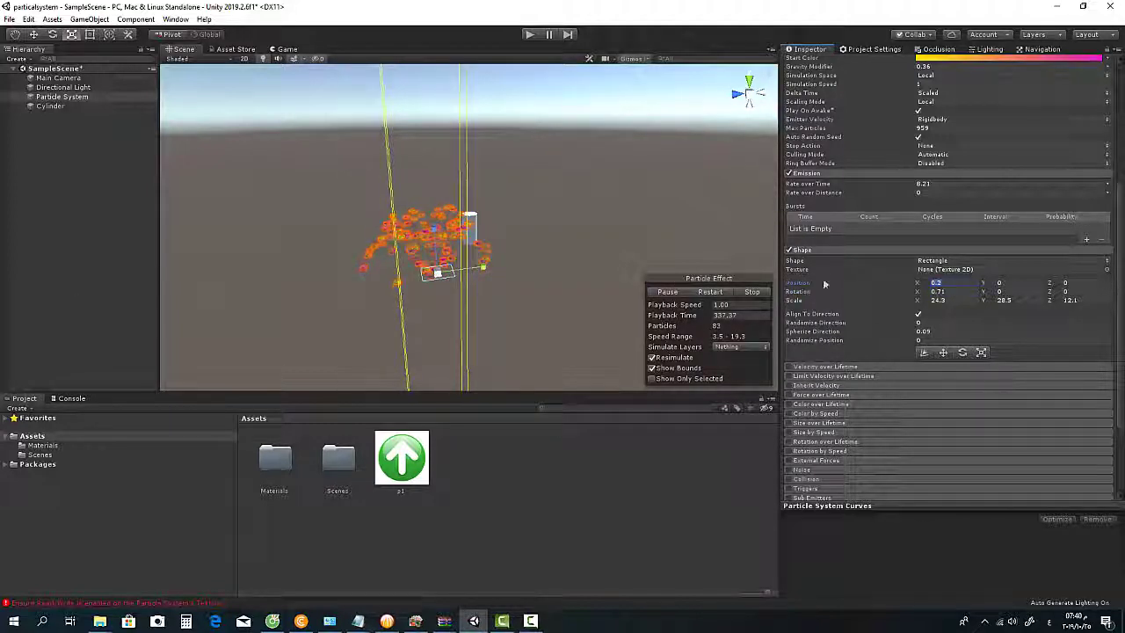
text(0)
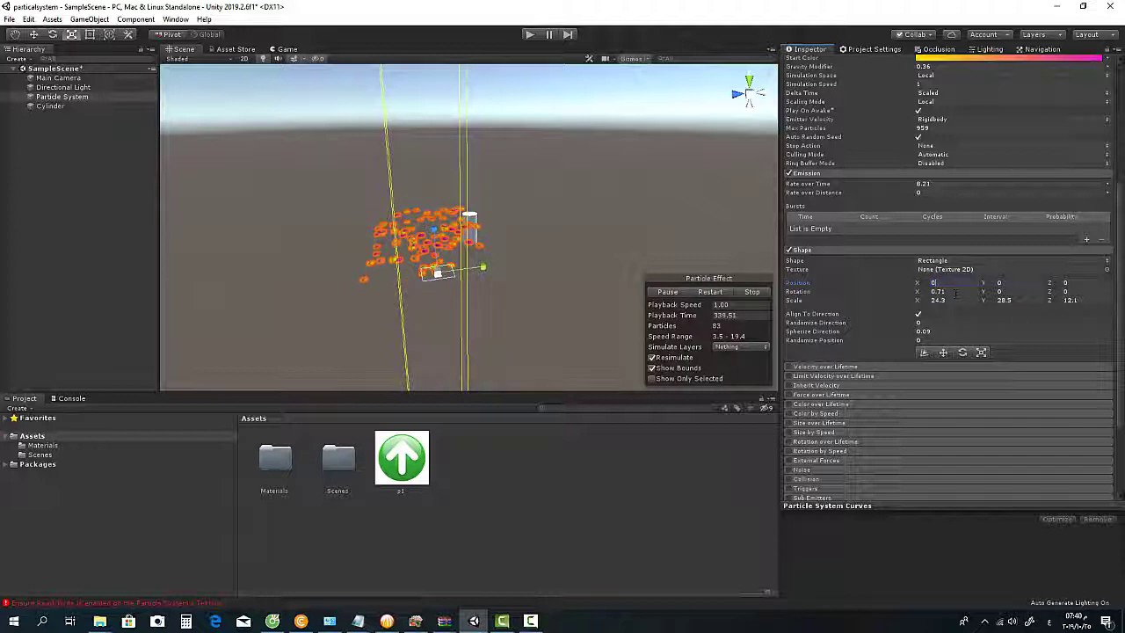
double_click(956, 293)
text(0)
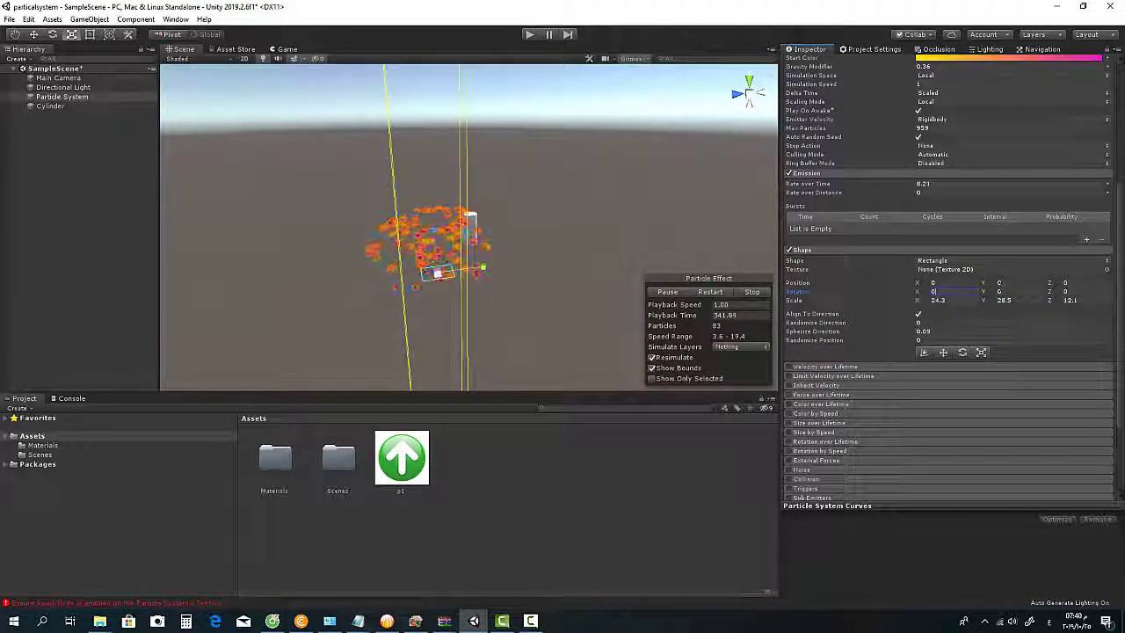
key(Tab)
key(Tab)
key(Tab)
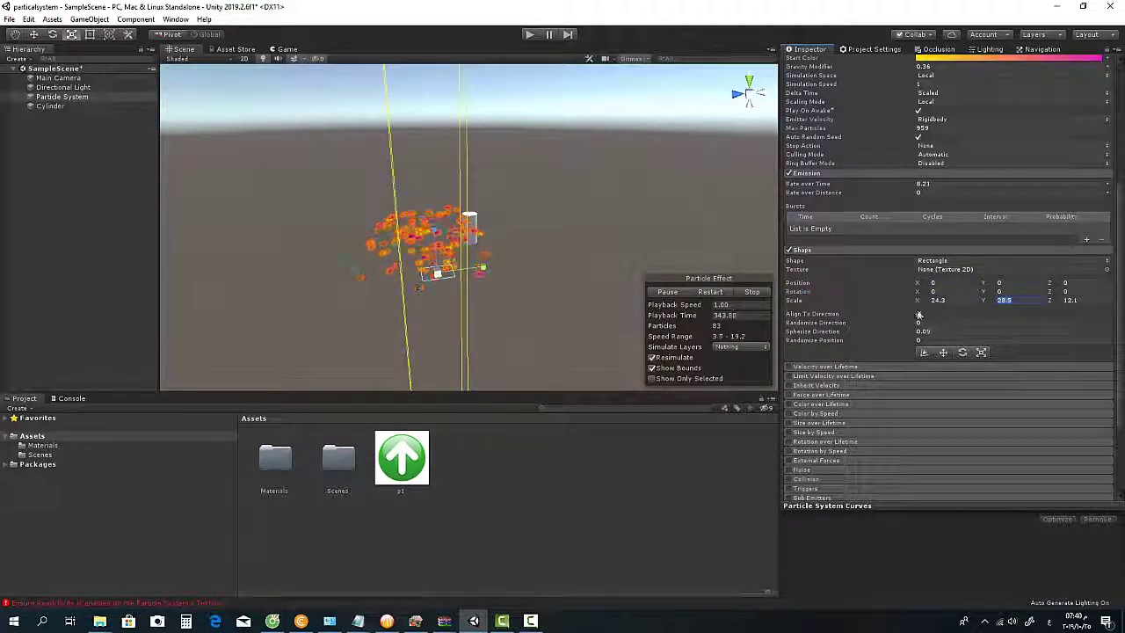
- Scale the emitter shape to 57.75 in X and 61.8 in Y
drag(918, 300, 79, 293)
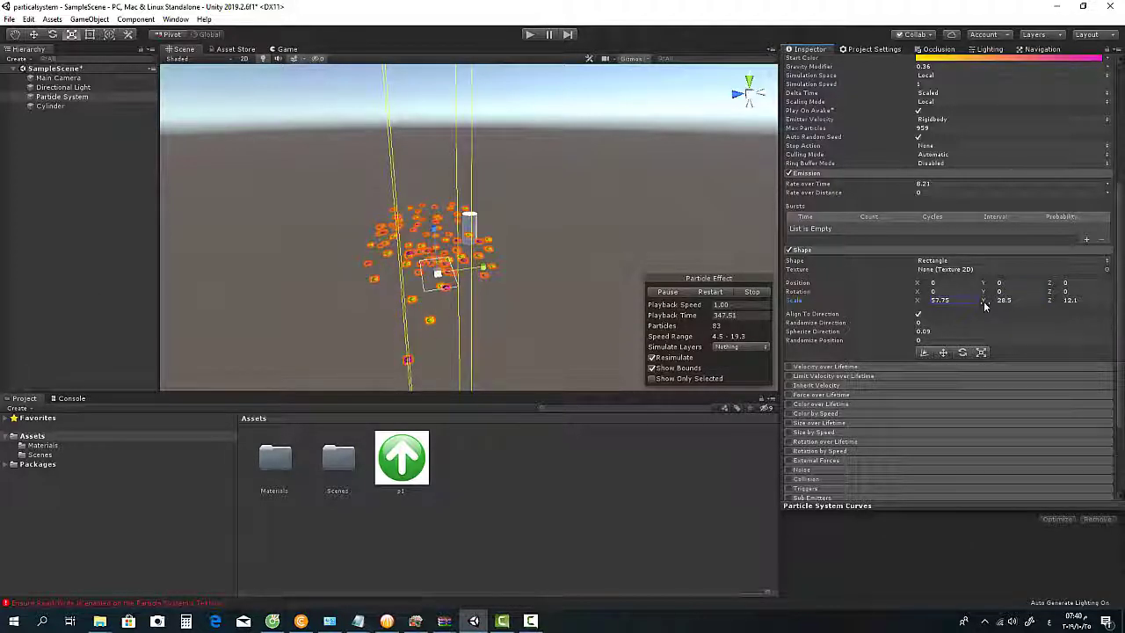
drag(985, 305, 805, 339)
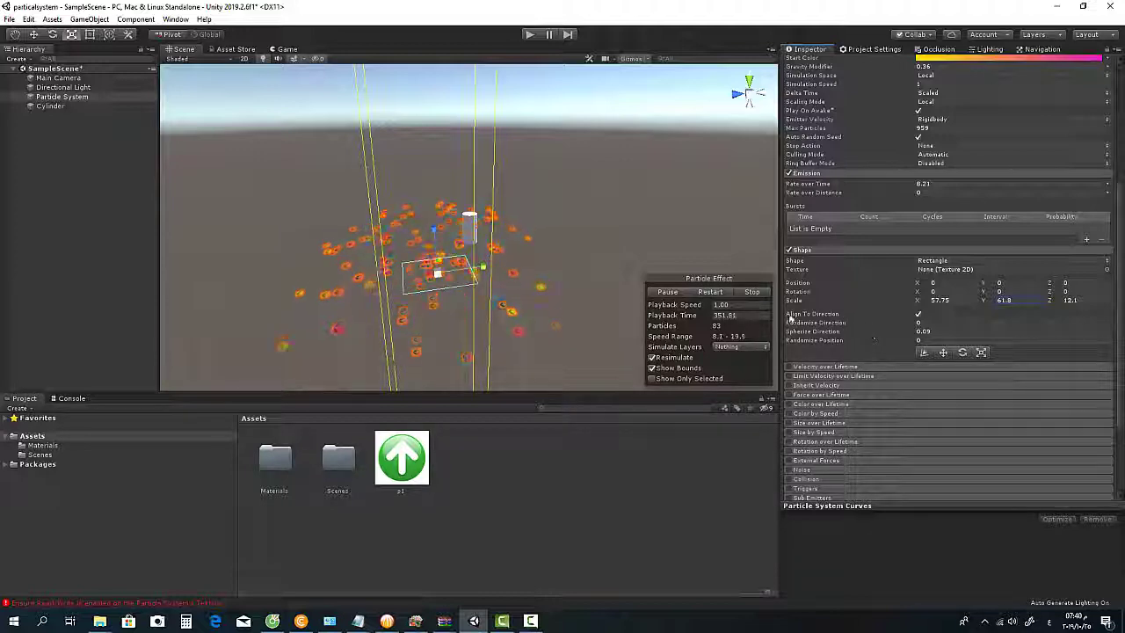
mouse_move(475, 290)
alt+mouse_down()
mouse_move(401, 295)
mouse_move(475, 334)
alt+mouse_up()
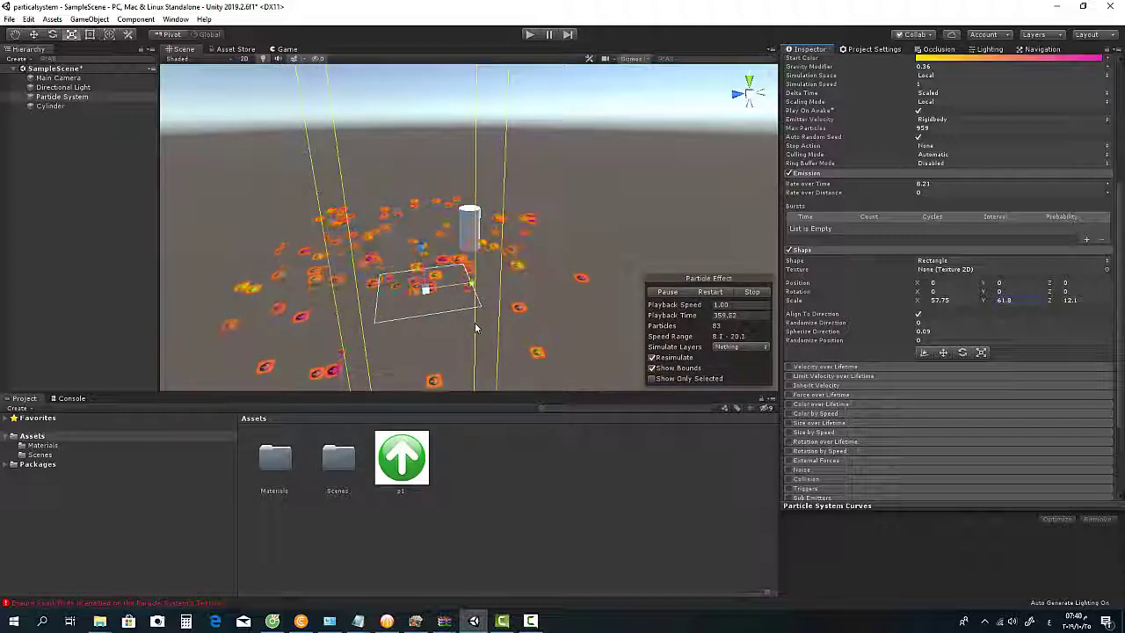
scroll(475, 328, down, 5)
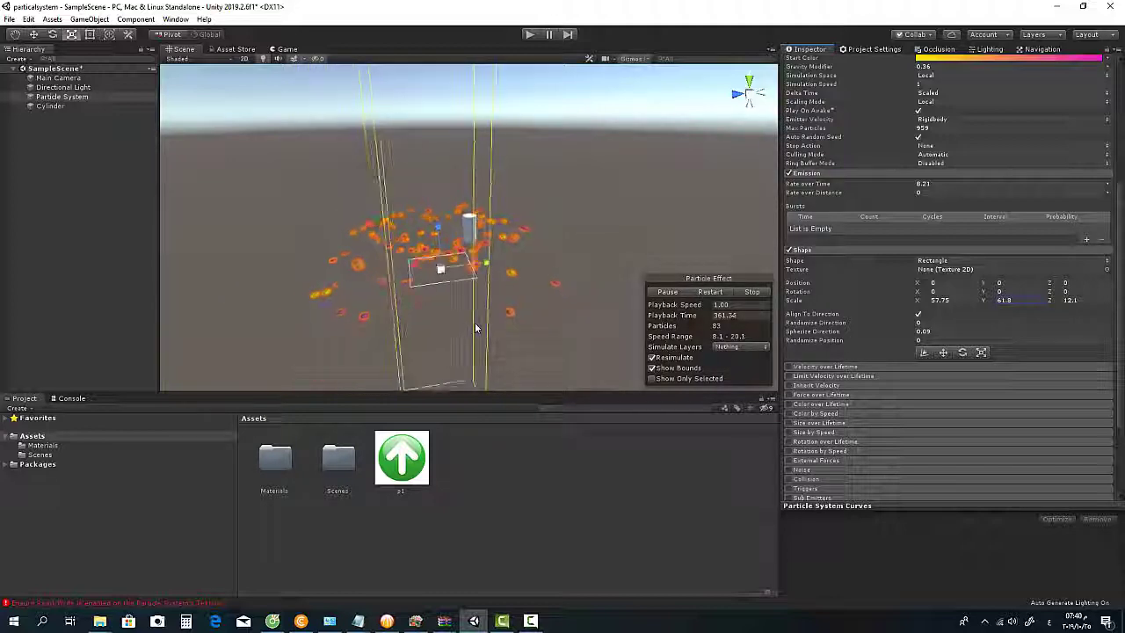
scroll(939, 293, up, 5)
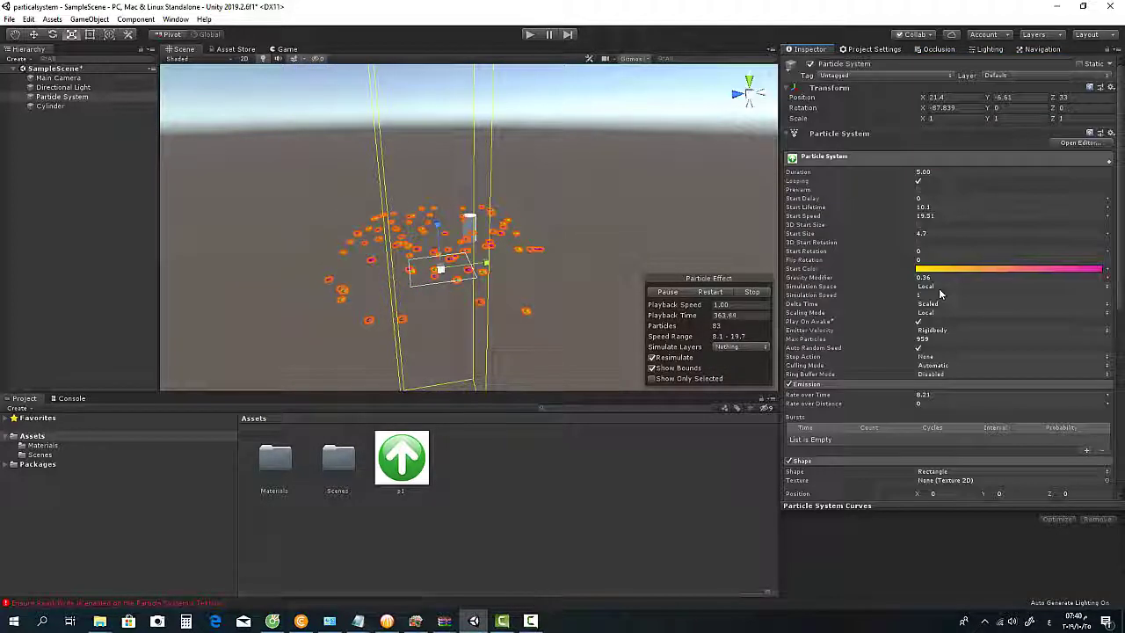